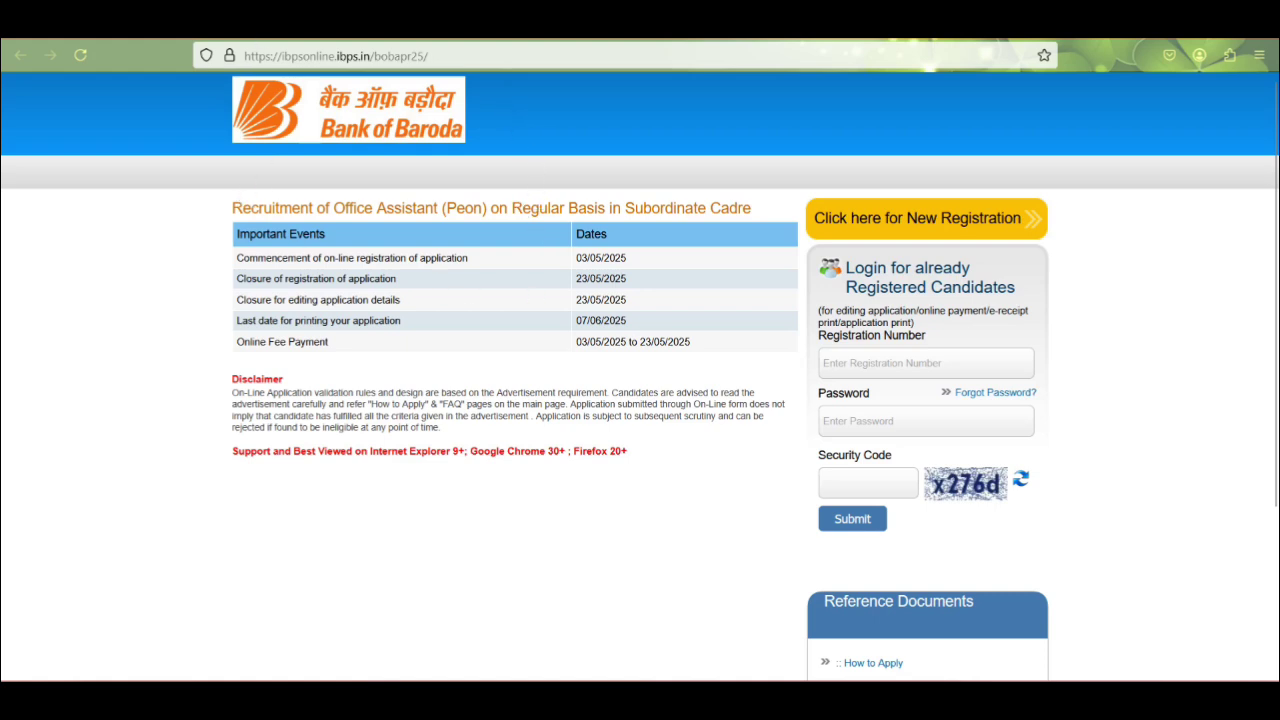
Open BOB_Peon_Notification_2025.pdf and examine the recruitment title and the state-wise vacancies and reservation table
left_click(300, 25)
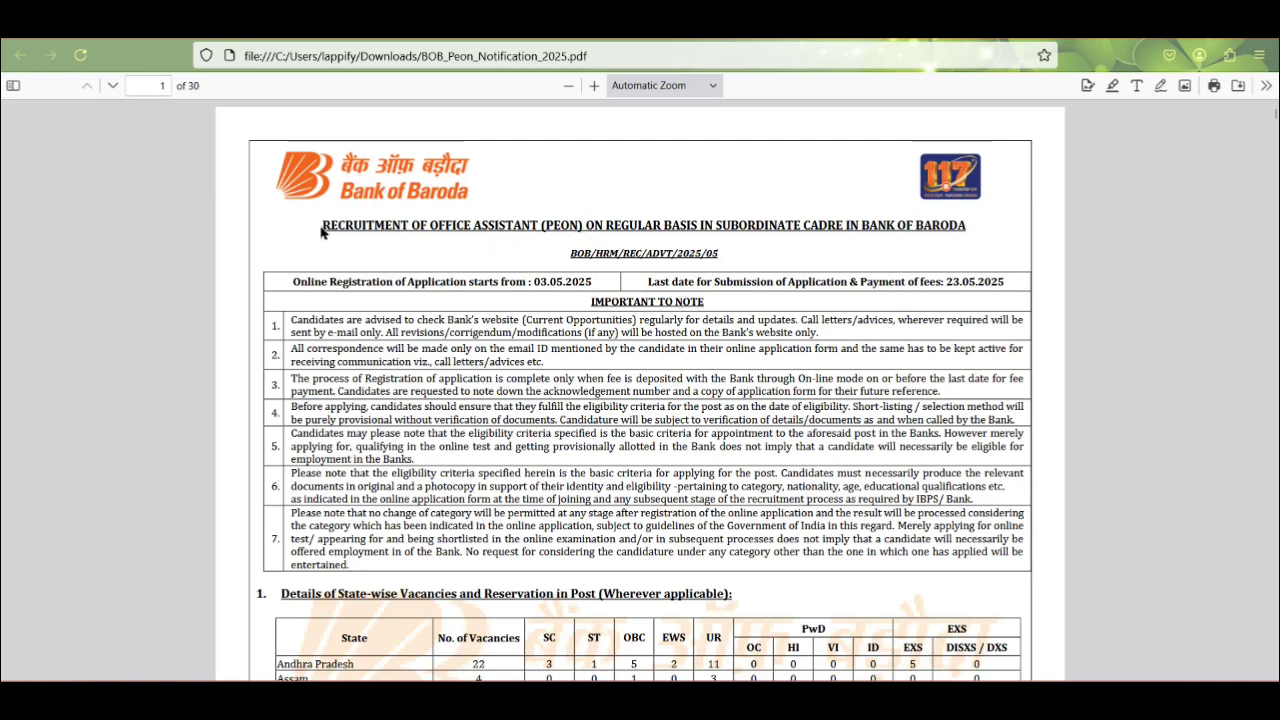
left_click_drag(320, 226, 948, 222)
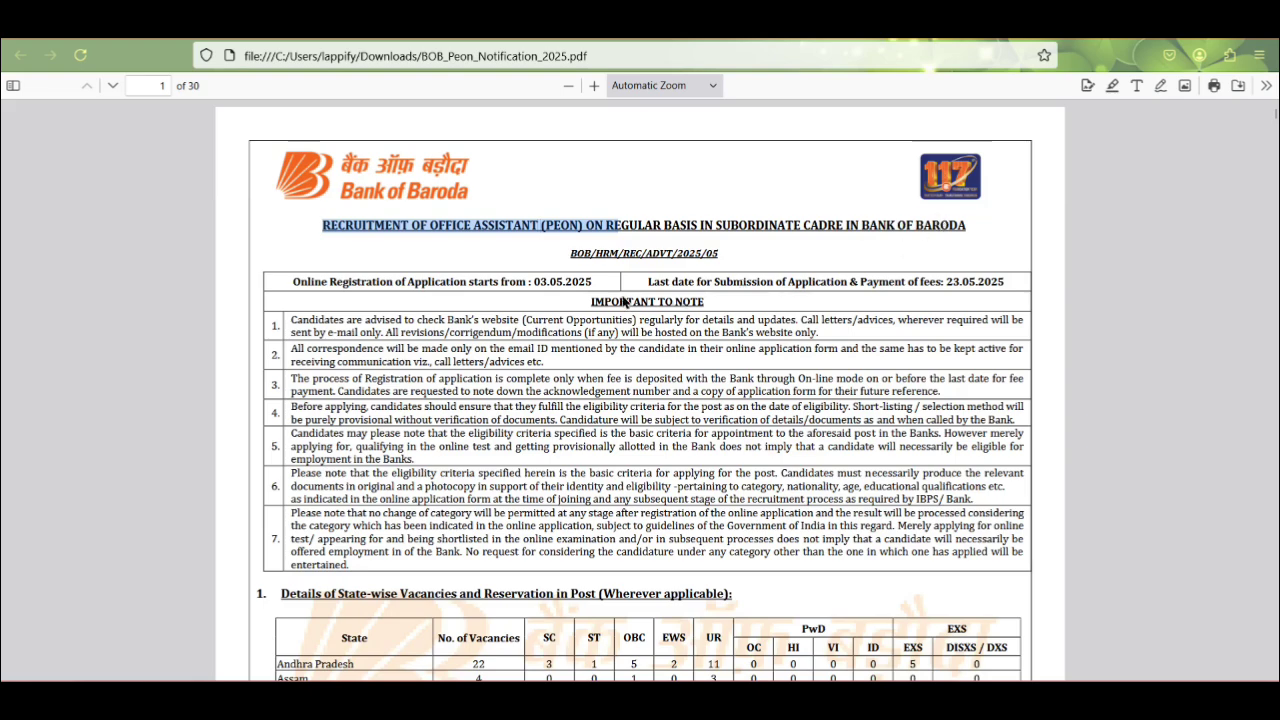
scroll(622, 300, "down", 5)
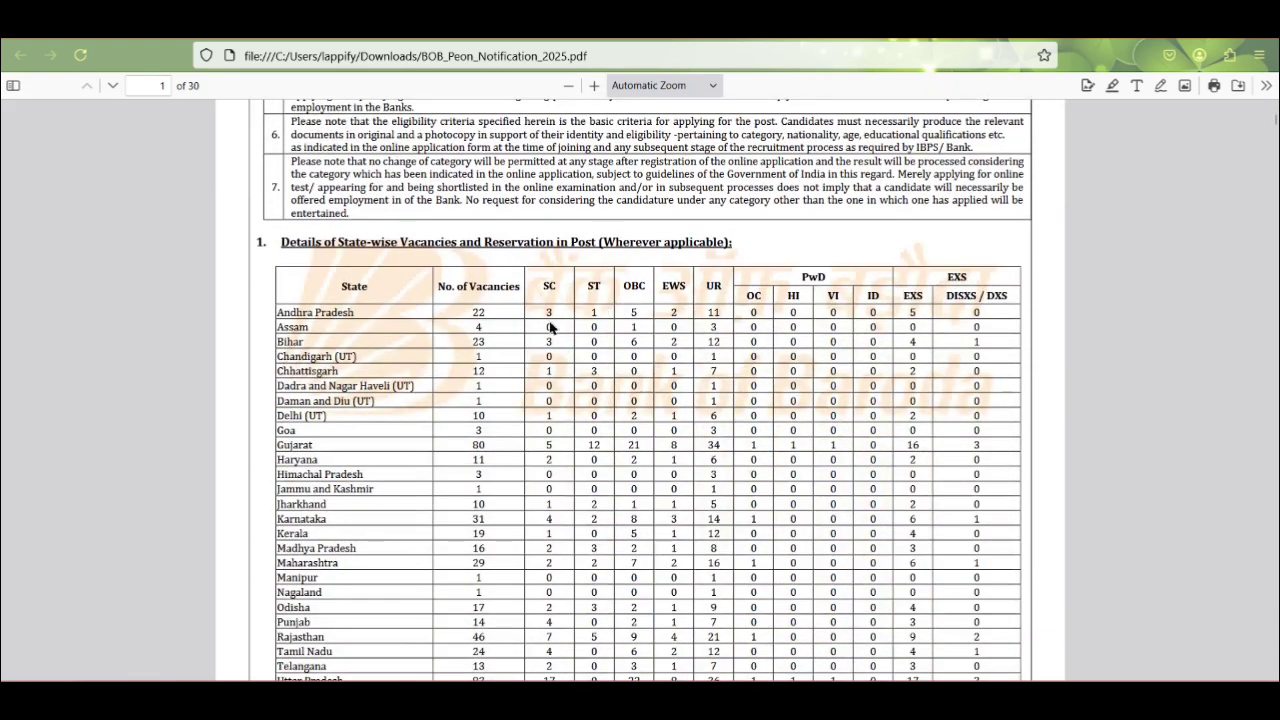
scroll(636, 328, "down", 1)
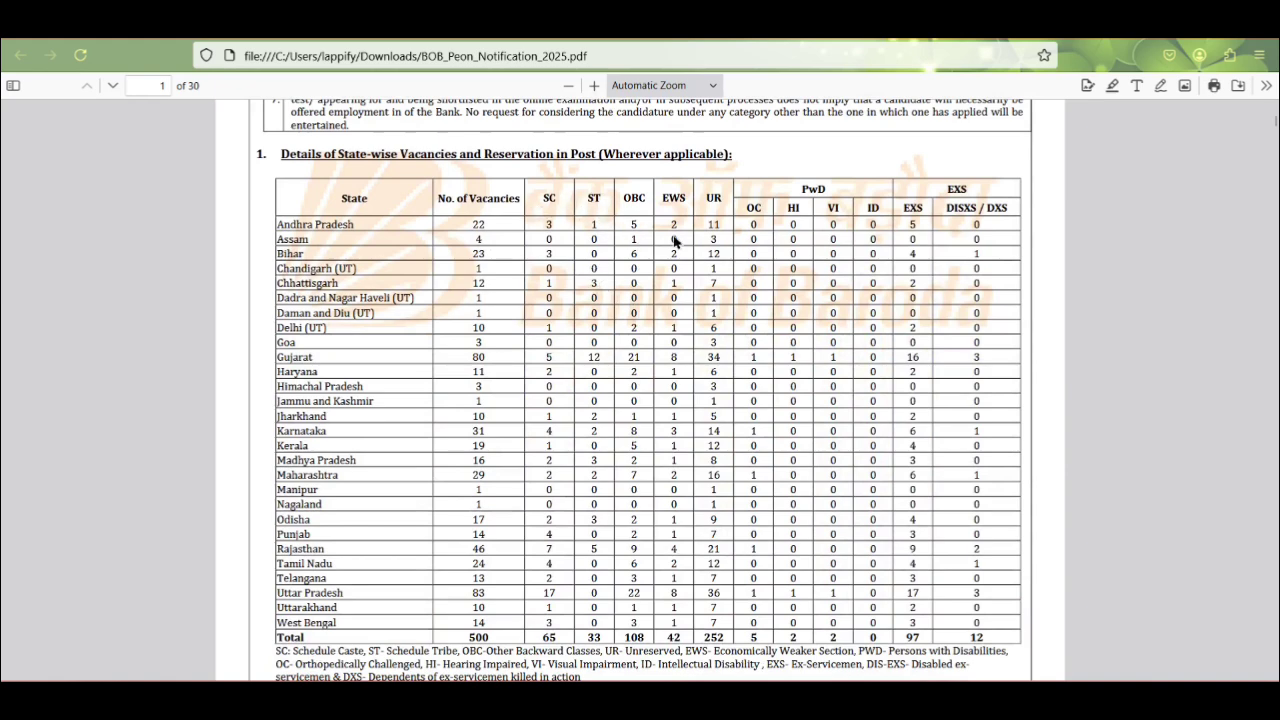
scroll(713, 249, "down", 2)
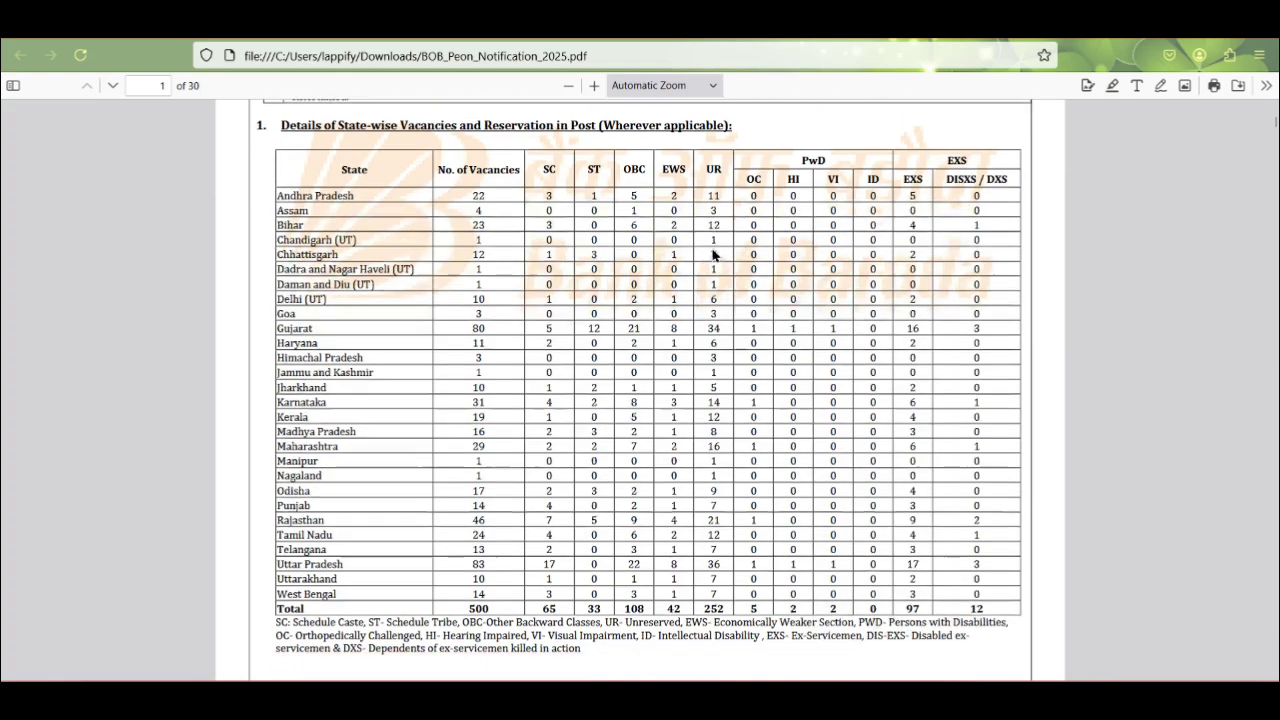
Read the notification's sections on position and eligibility criteria, scale of pay, age relaxation and reservation for persons with benchmark disabilities
scroll(714, 253, "down", 12)
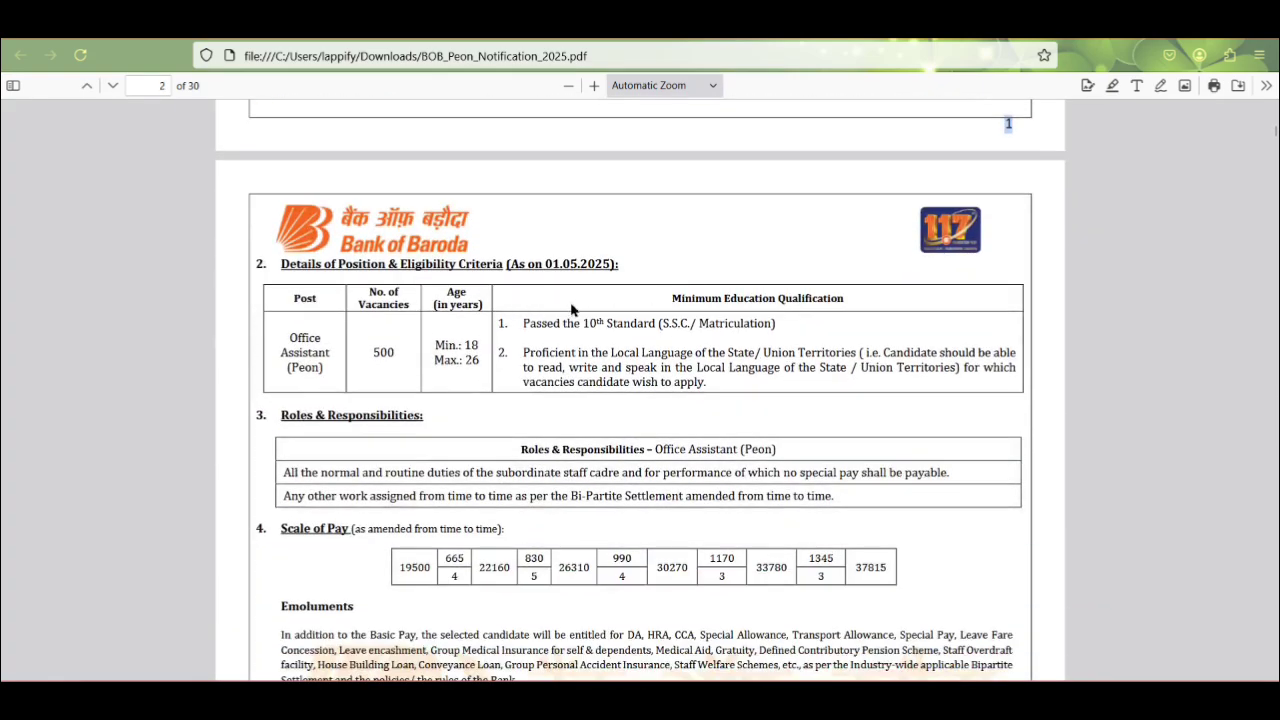
scroll(530, 355, "down", 5)
scroll(535, 360, "down", 1)
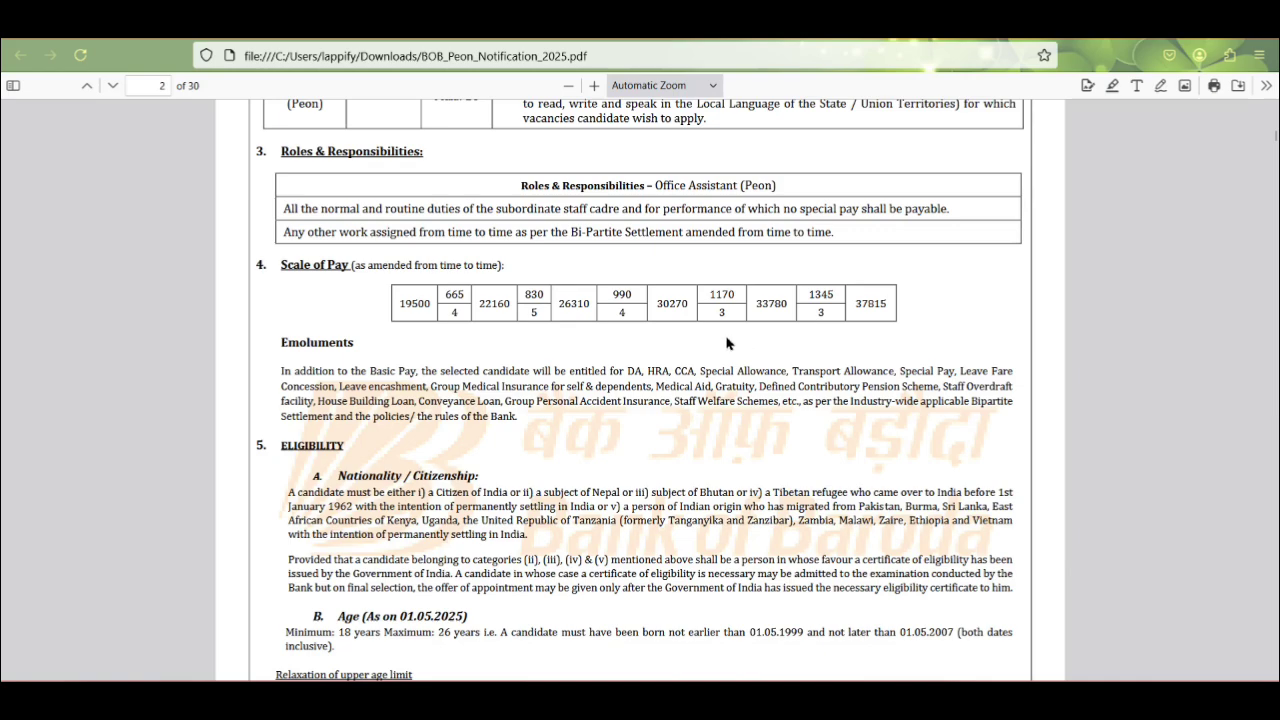
scroll(650, 357, "down", 5)
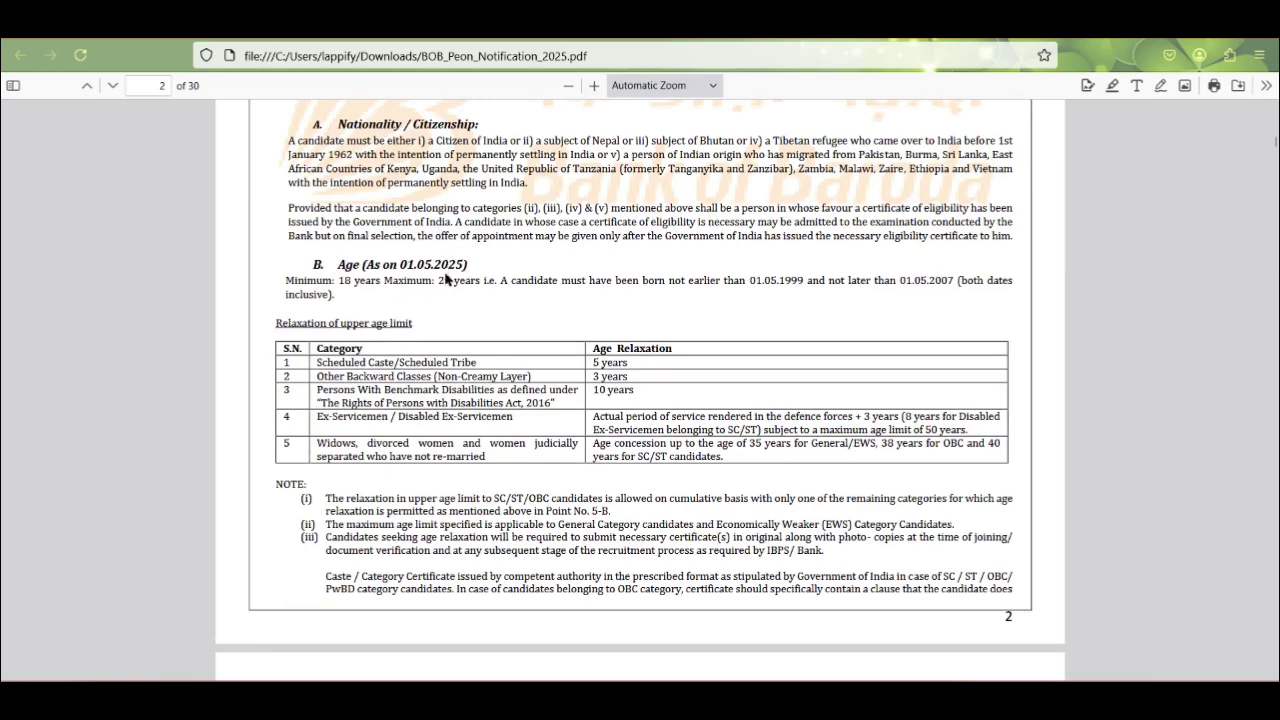
scroll(452, 285, "down", 3)
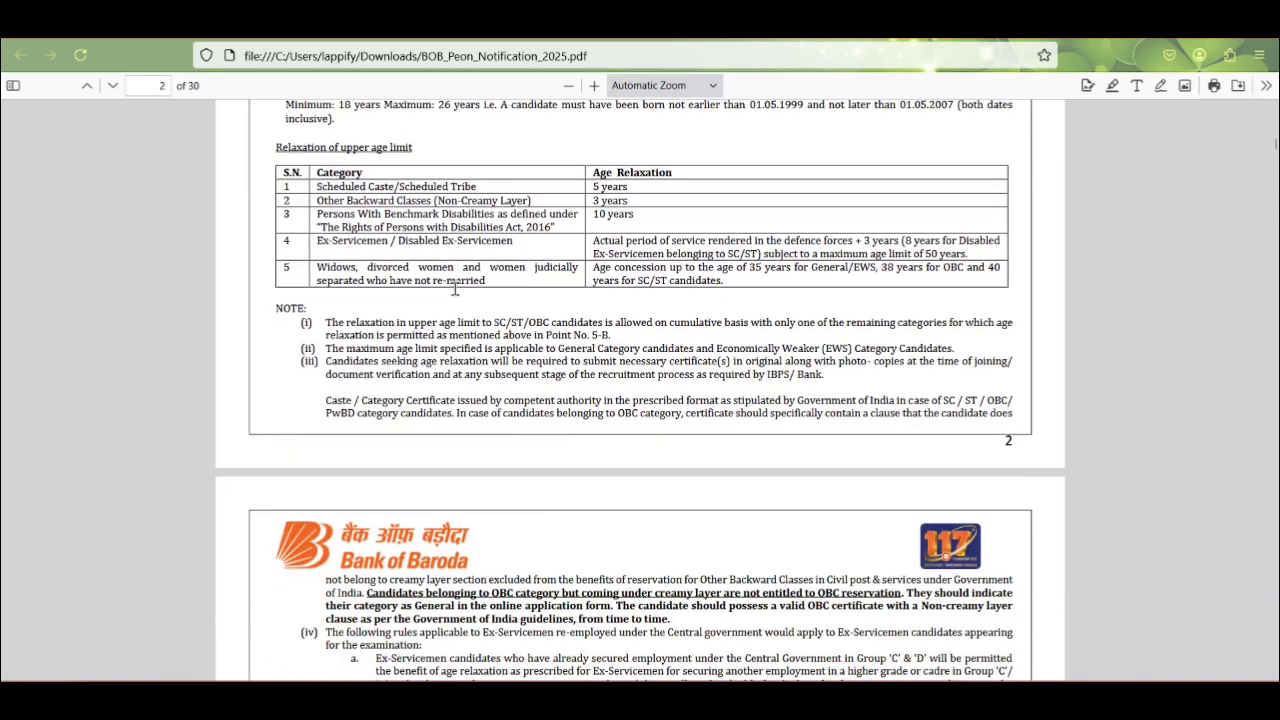
scroll(455, 288, "down", 3)
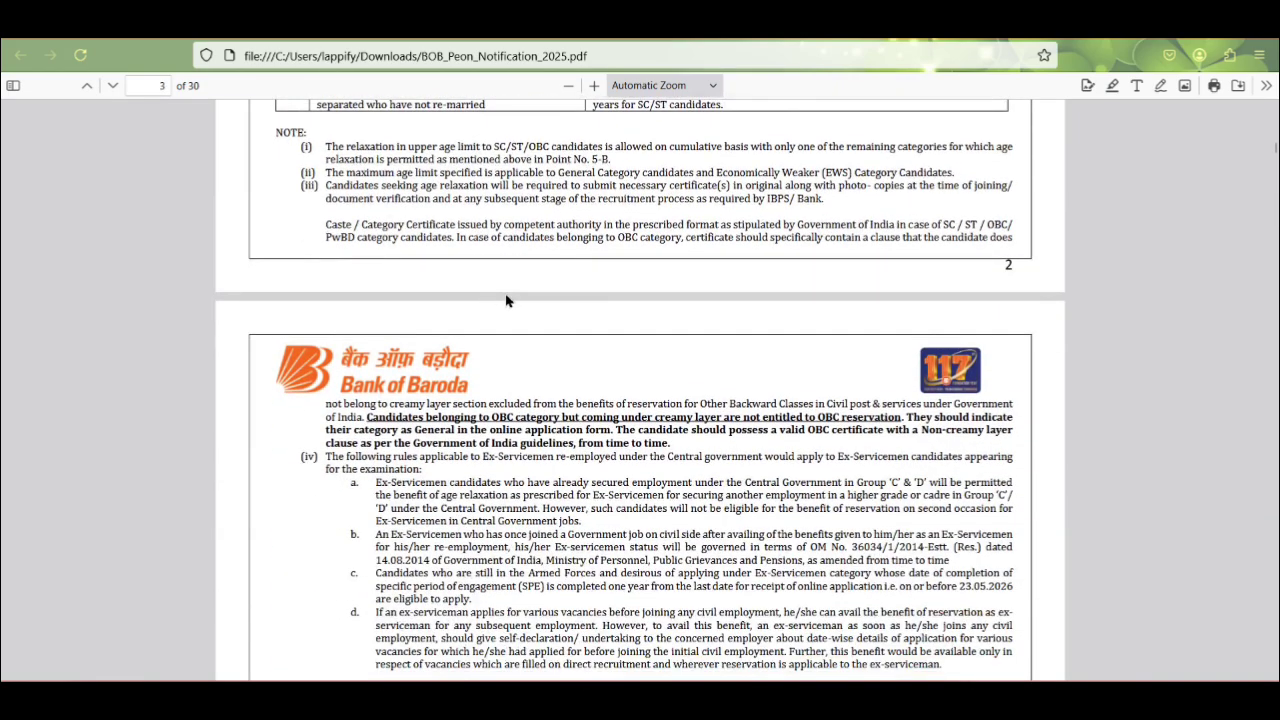
scroll(493, 356, "down", 2)
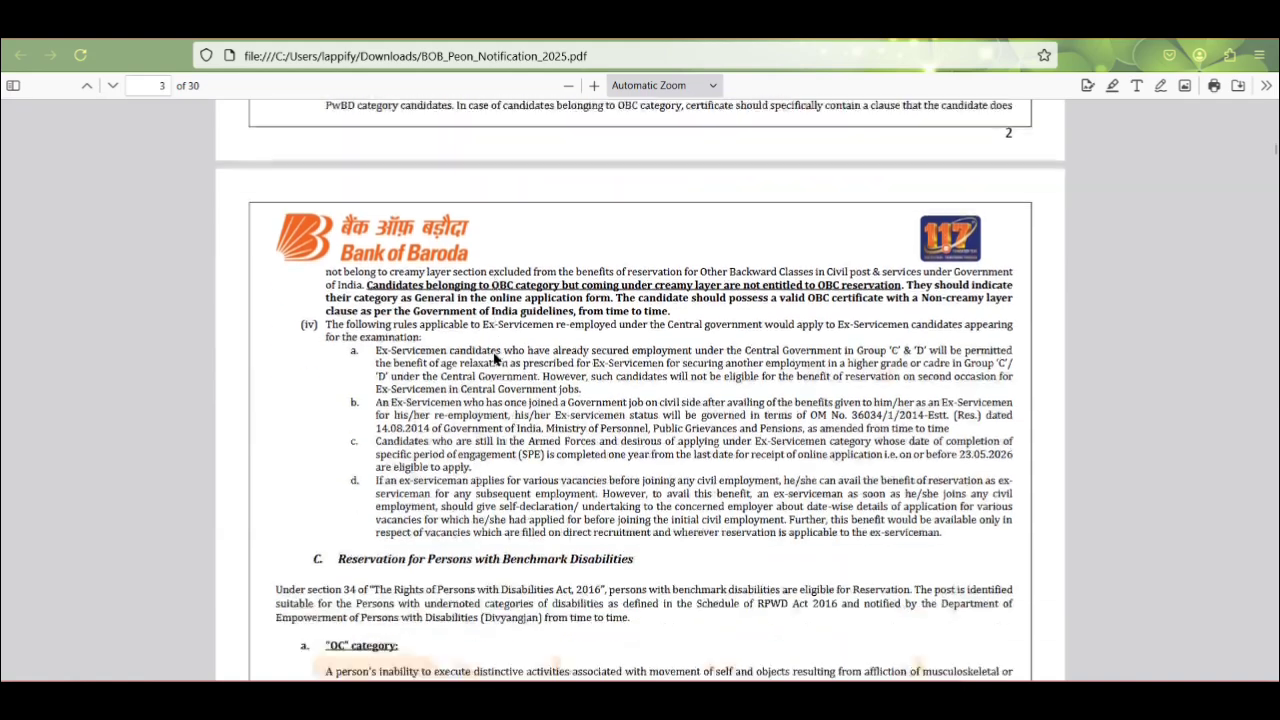
scroll(493, 356, "down", 2)
scroll(493, 362, "down", 4)
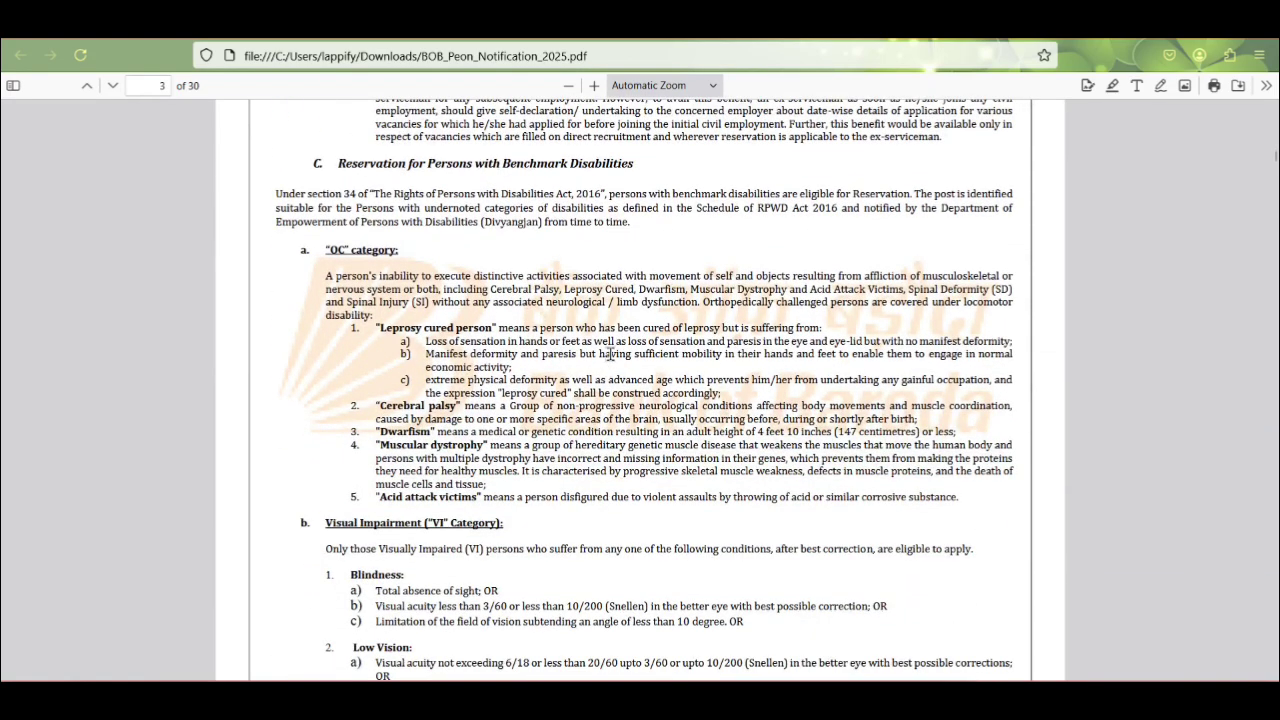
scroll(661, 356, "down", 3)
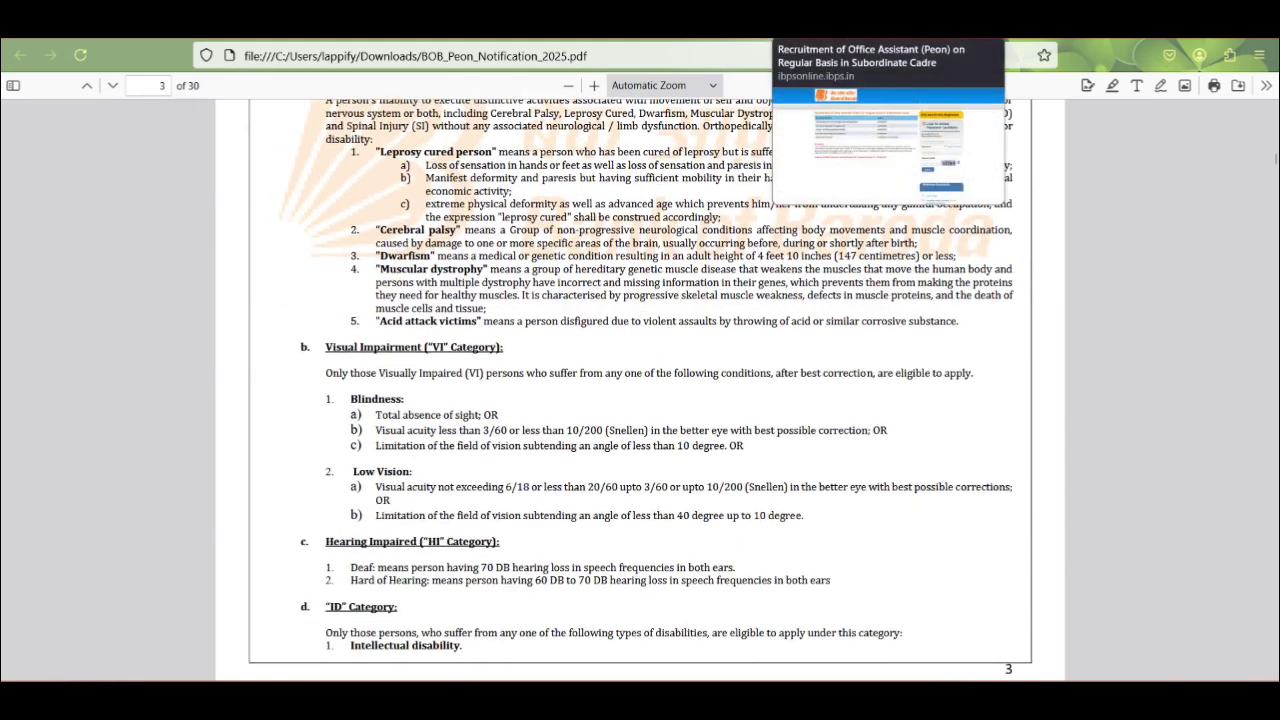
Return to the recruitment site and choose gmail.com as the email domain in the new registration's basic info form
left_click(845, 36)
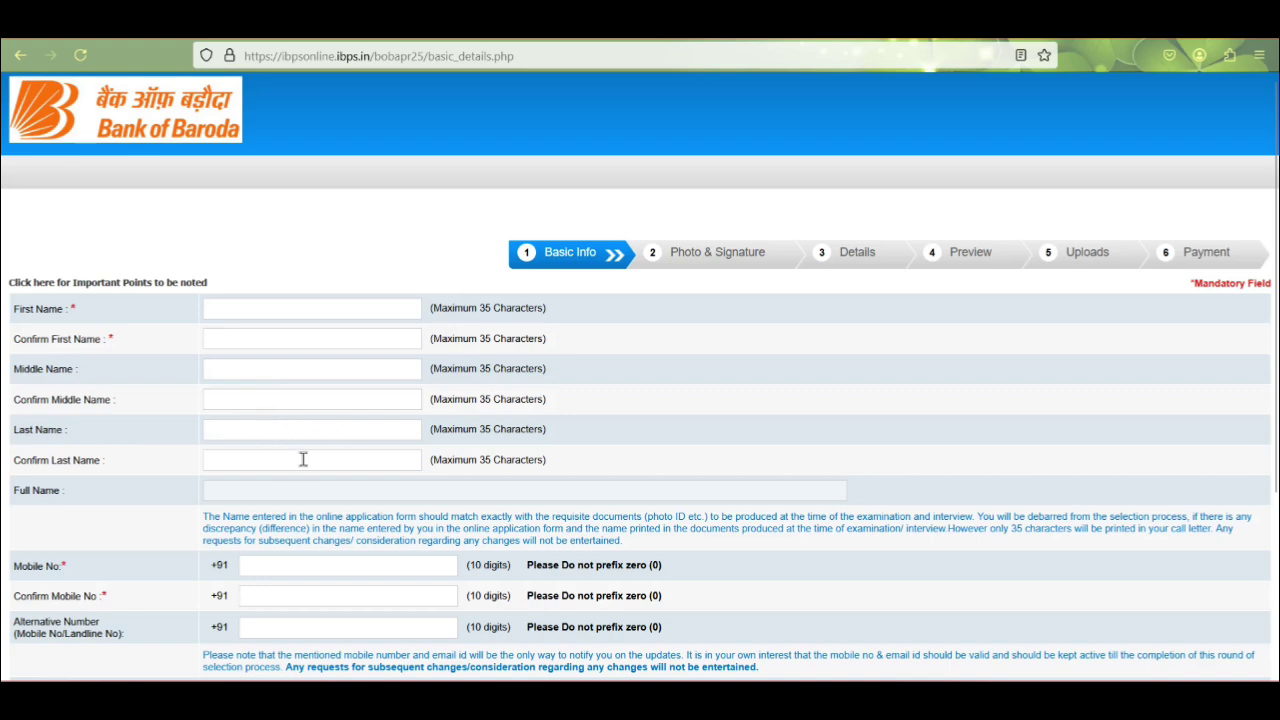
scroll(285, 455, "down", 3)
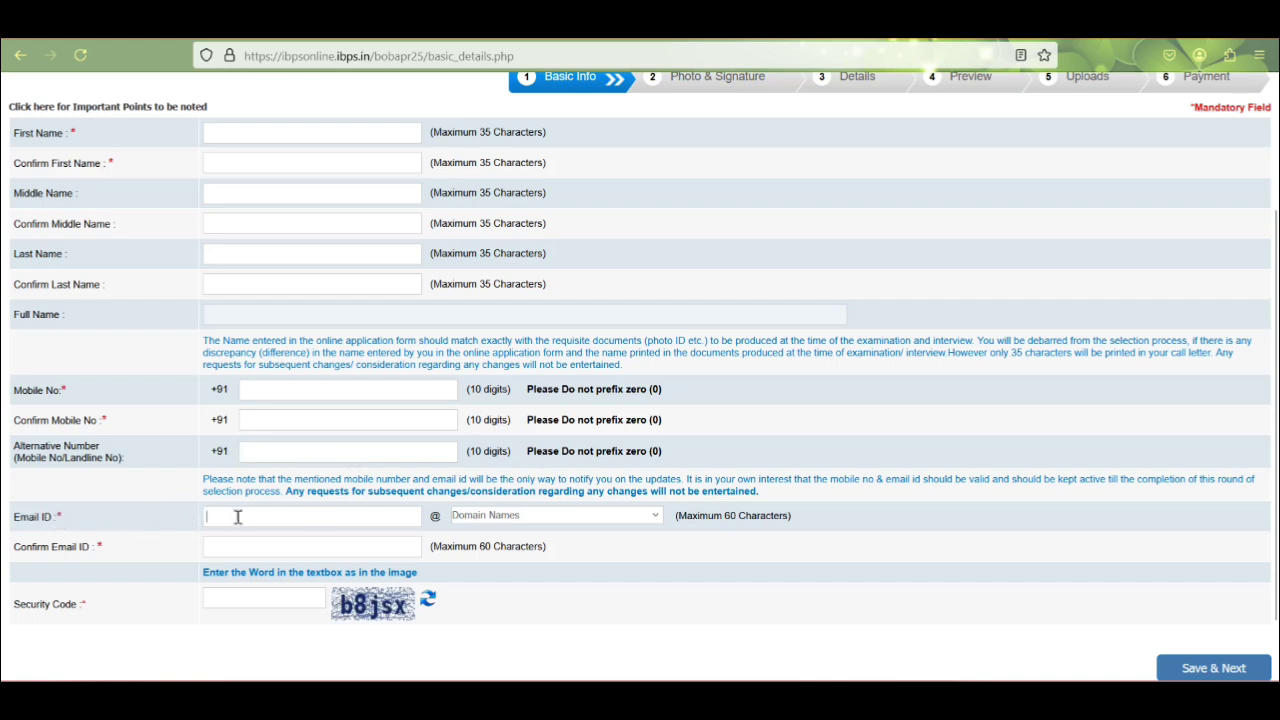
left_click(417, 516)
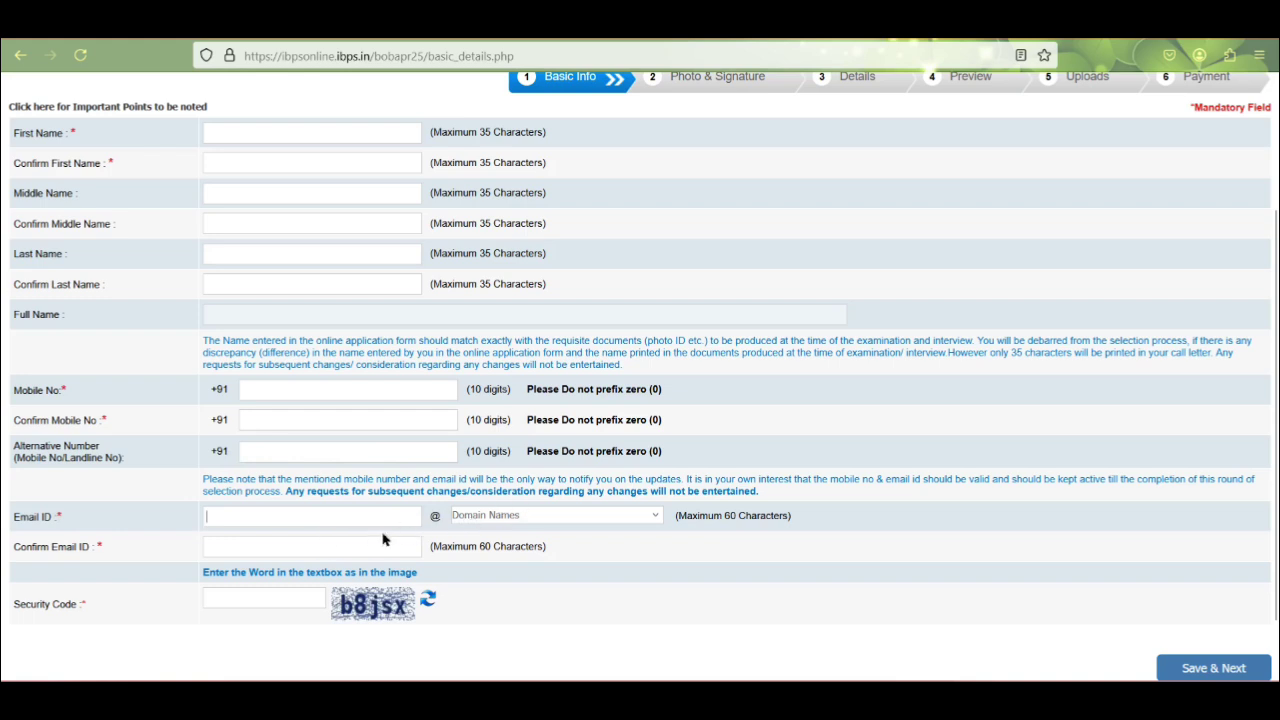
left_click(522, 518)
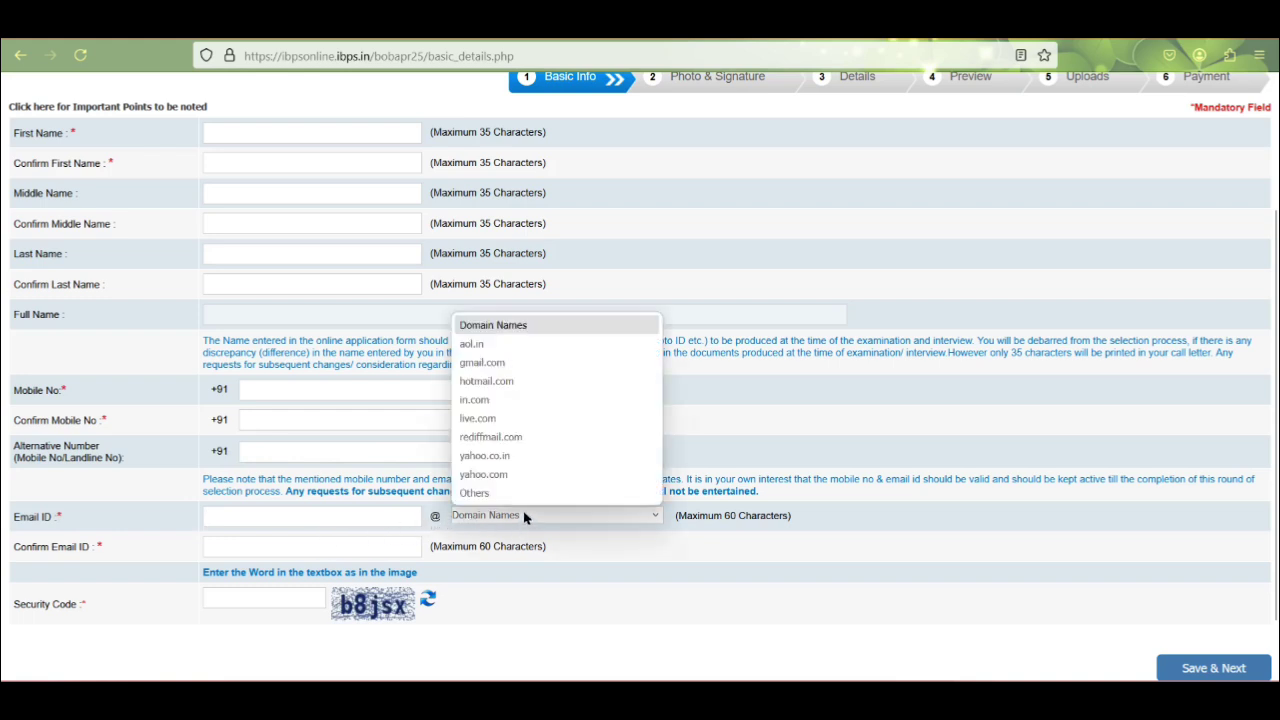
left_click(529, 366)
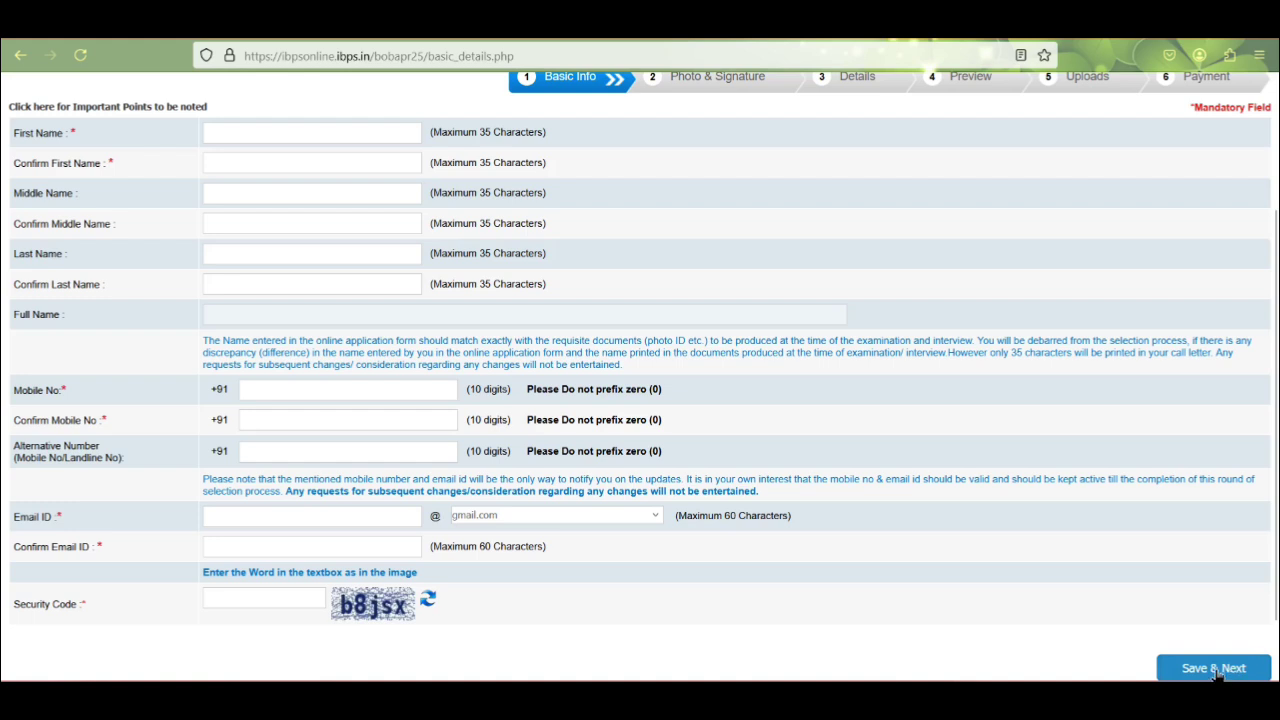
scroll(905, 435, "up", 3)
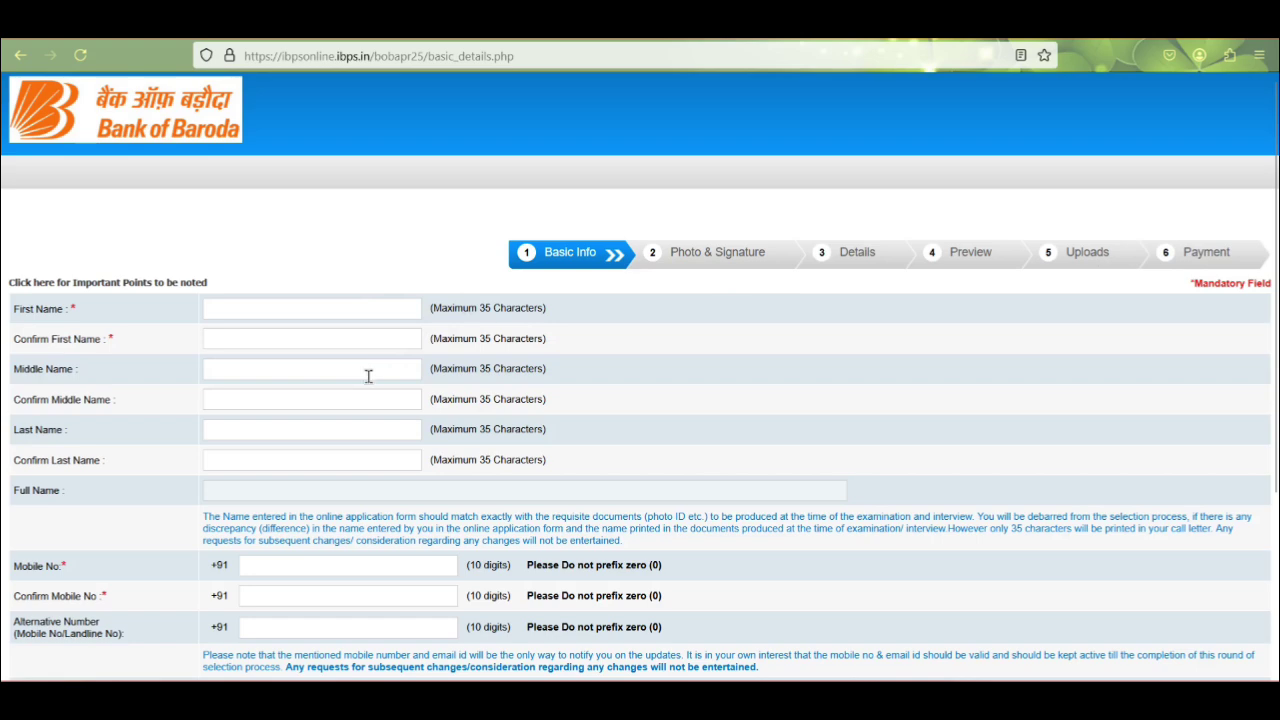
On the Photo & Signature page, reveal the QR code for mobile photo upload and start the webcam photo capture
scroll(377, 383, "down", 3)
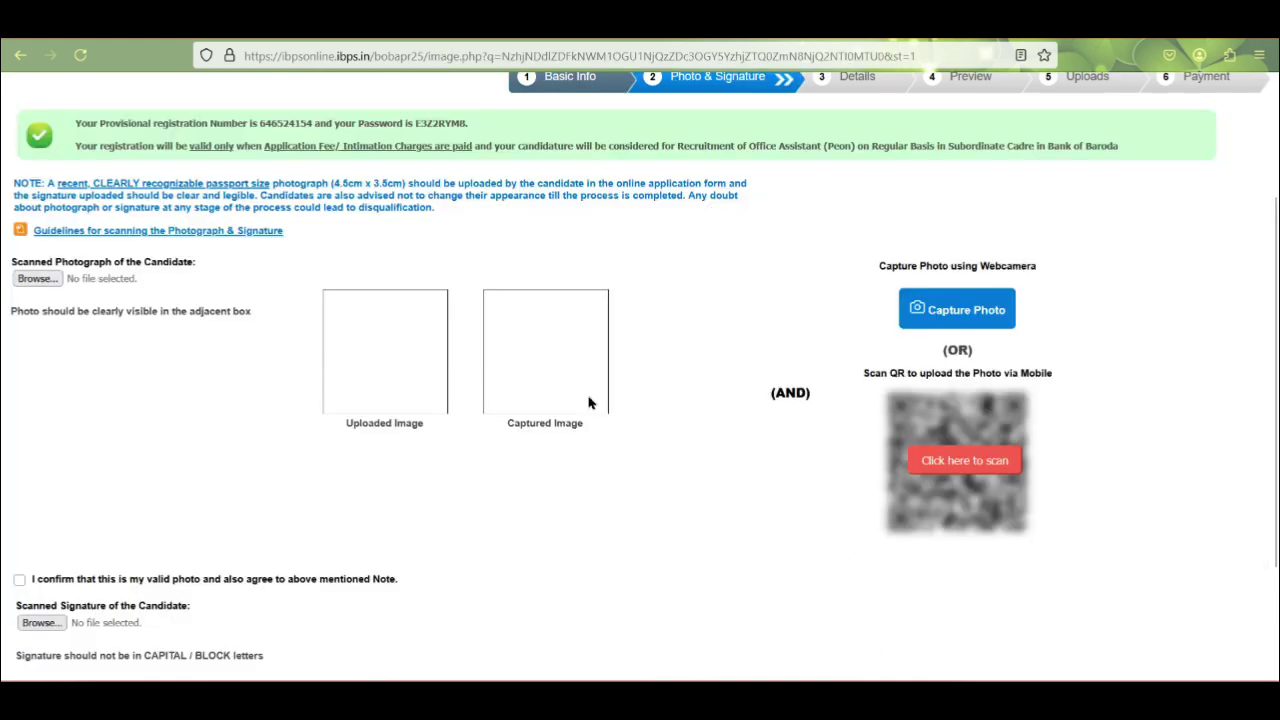
scroll(360, 330, "down", 1)
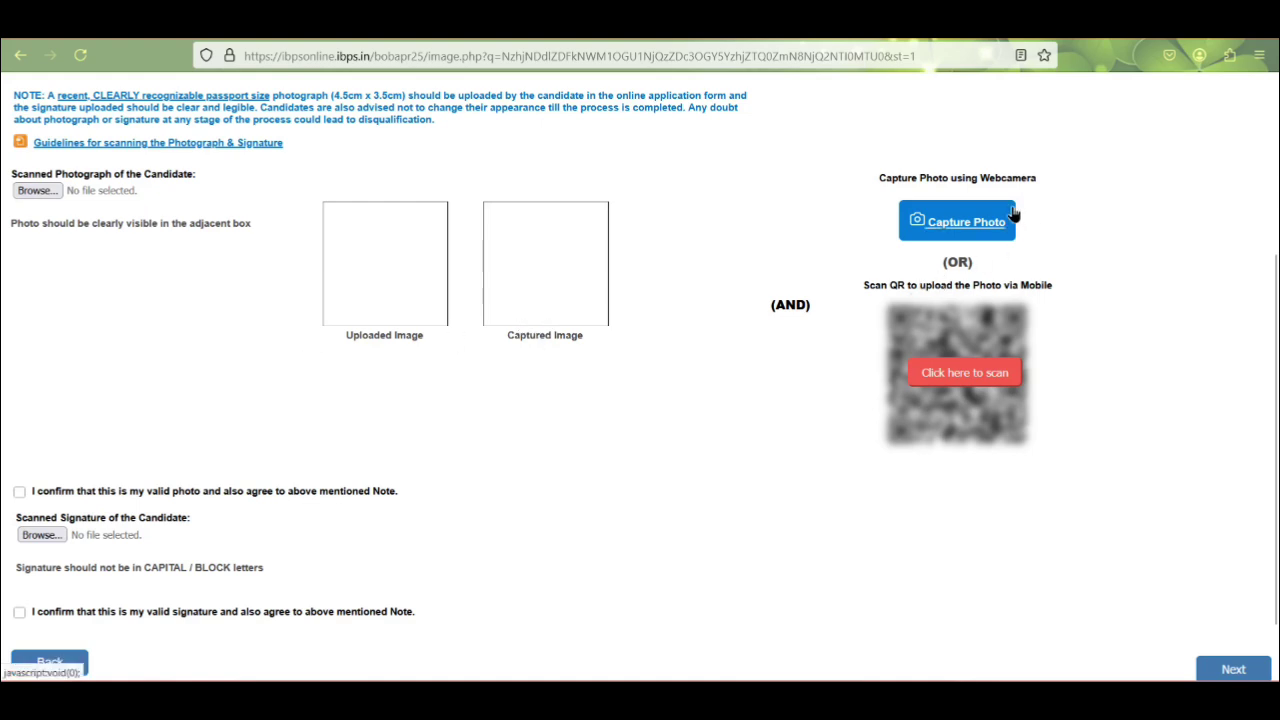
left_click(957, 366)
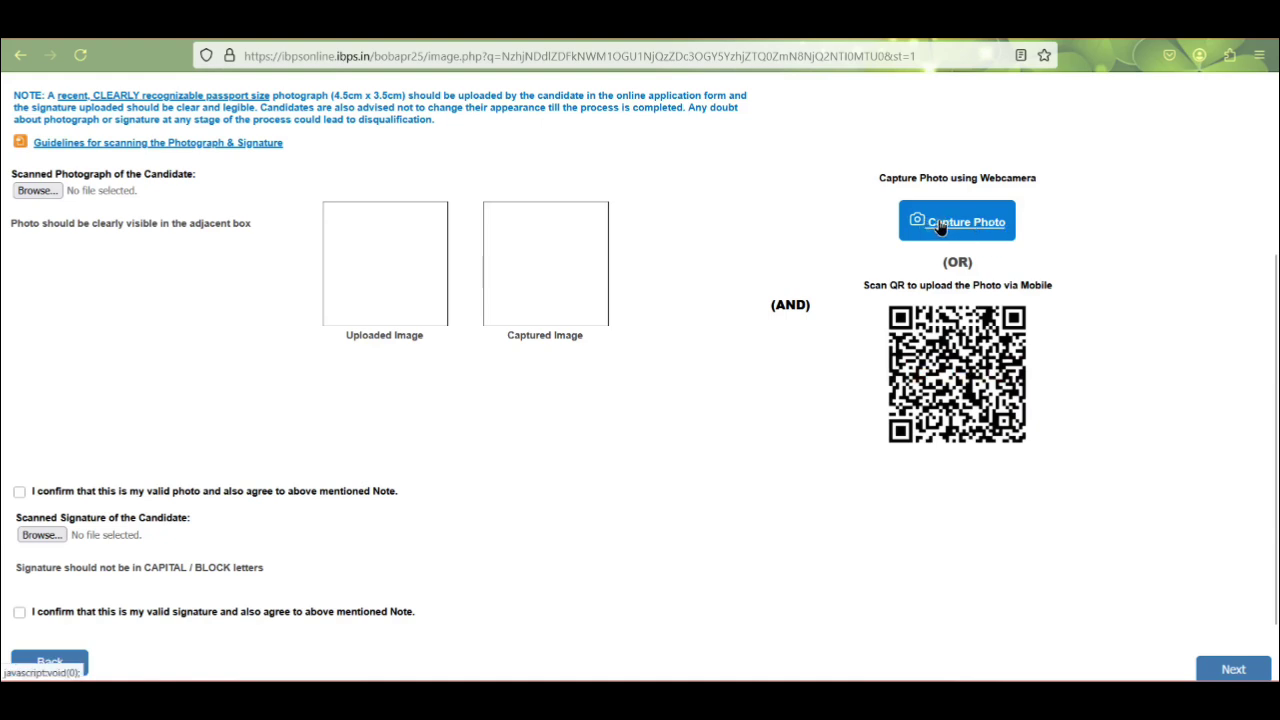
left_click(980, 230)
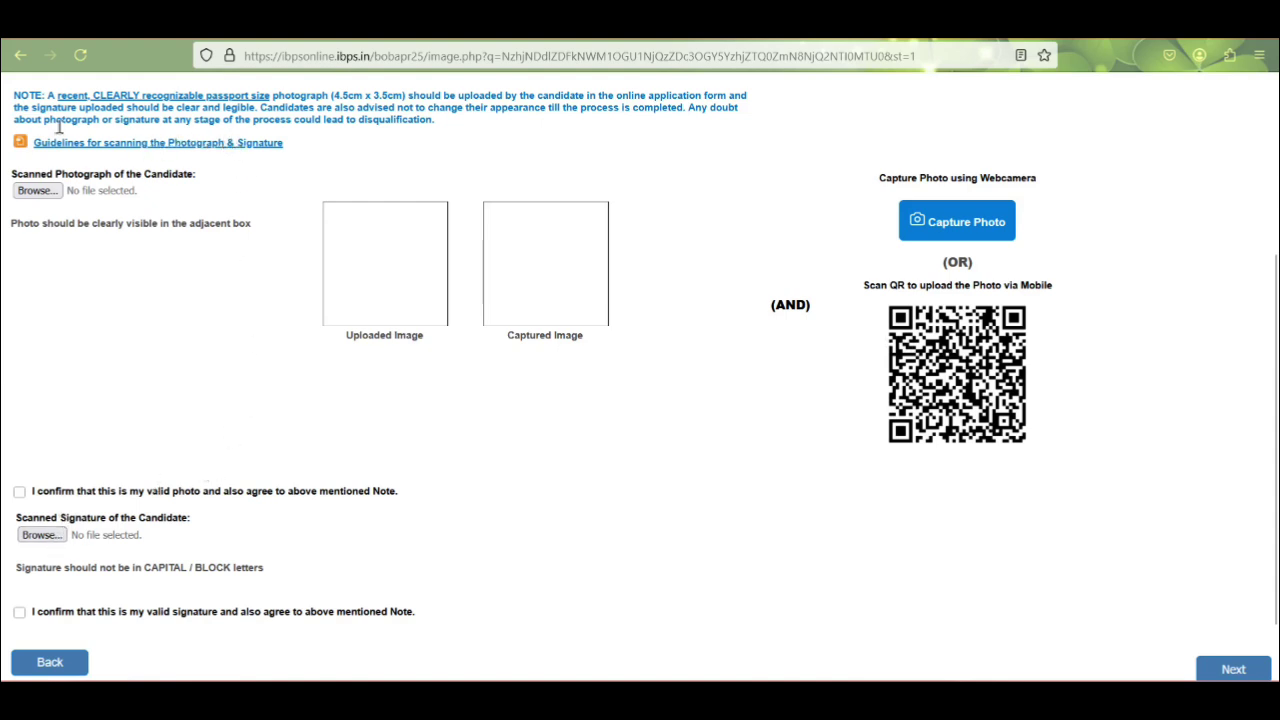
Consult the photograph and signature scanning guidelines, then upload candidatephoto.jpeg as the scanned photograph and proceed to the application details
left_click(240, 148)
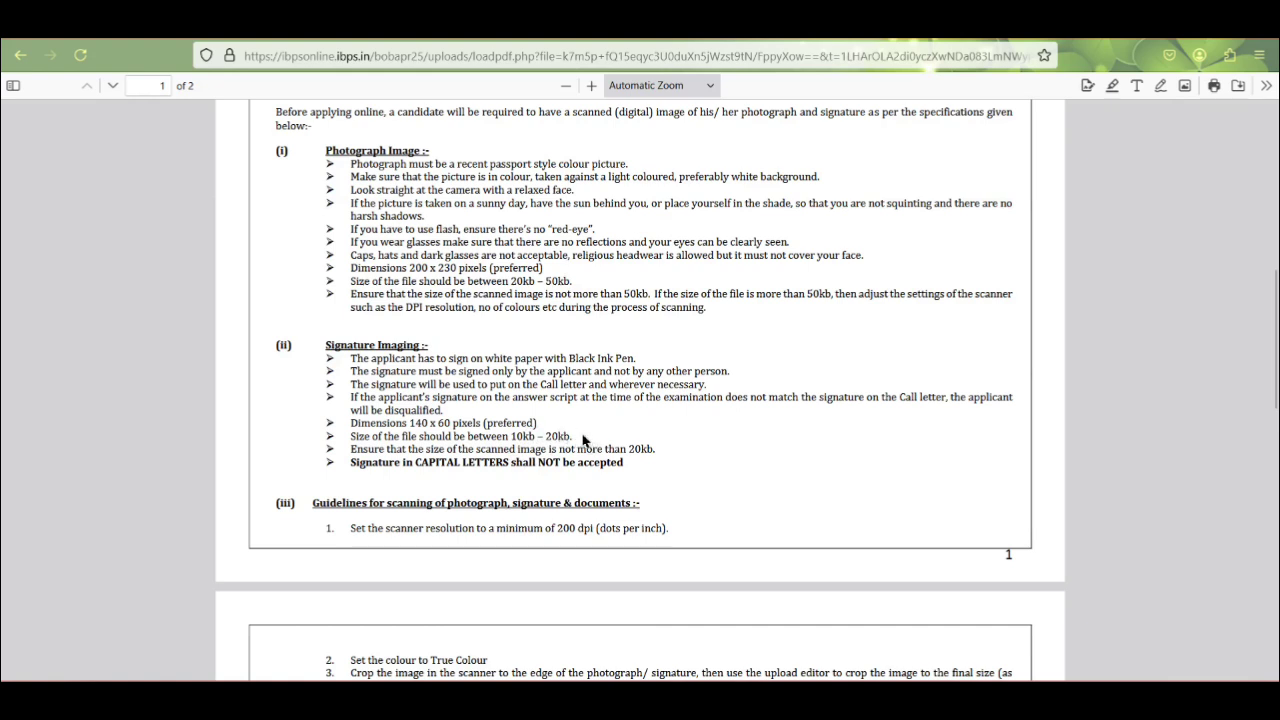
left_click(720, 33)
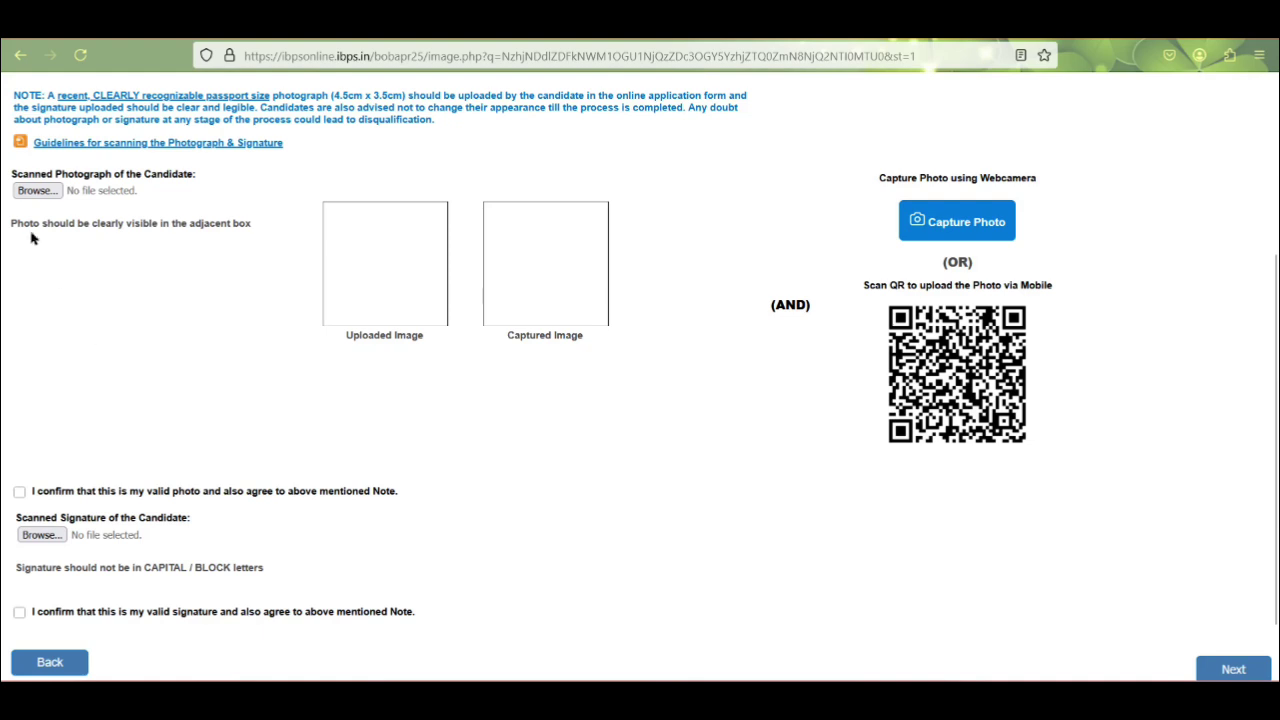
left_click(36, 189)
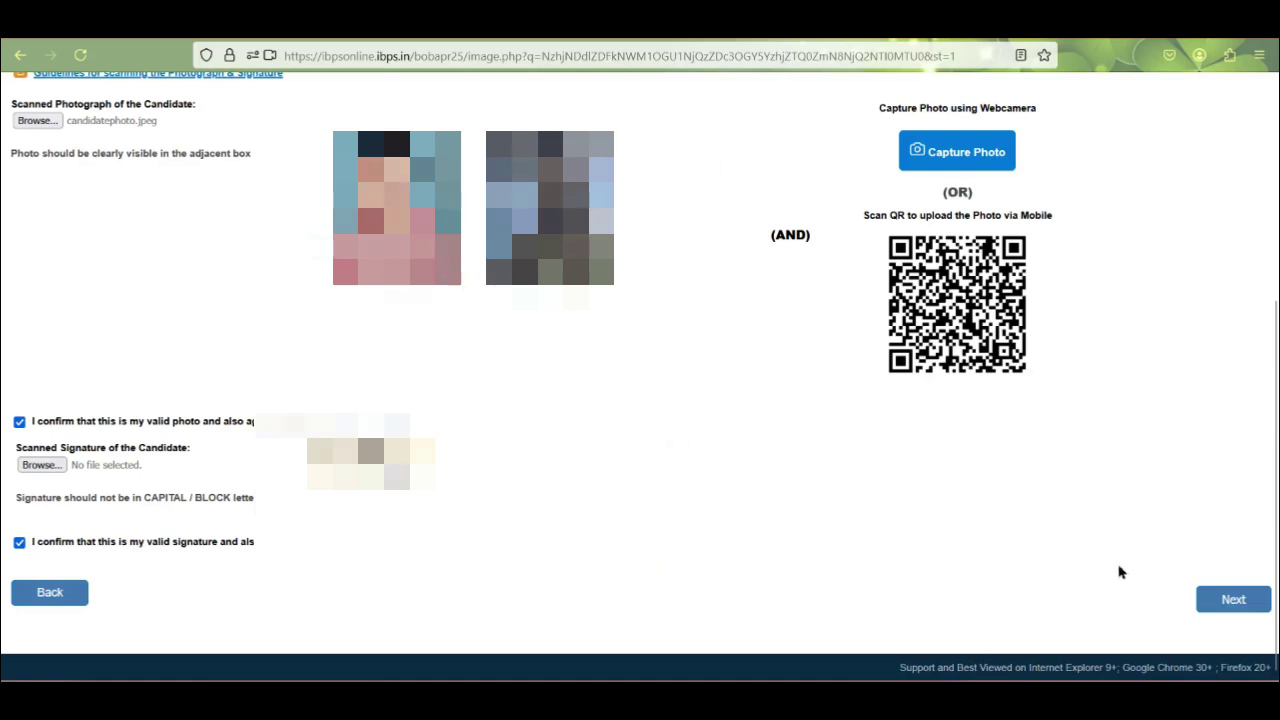
left_click(1232, 601)
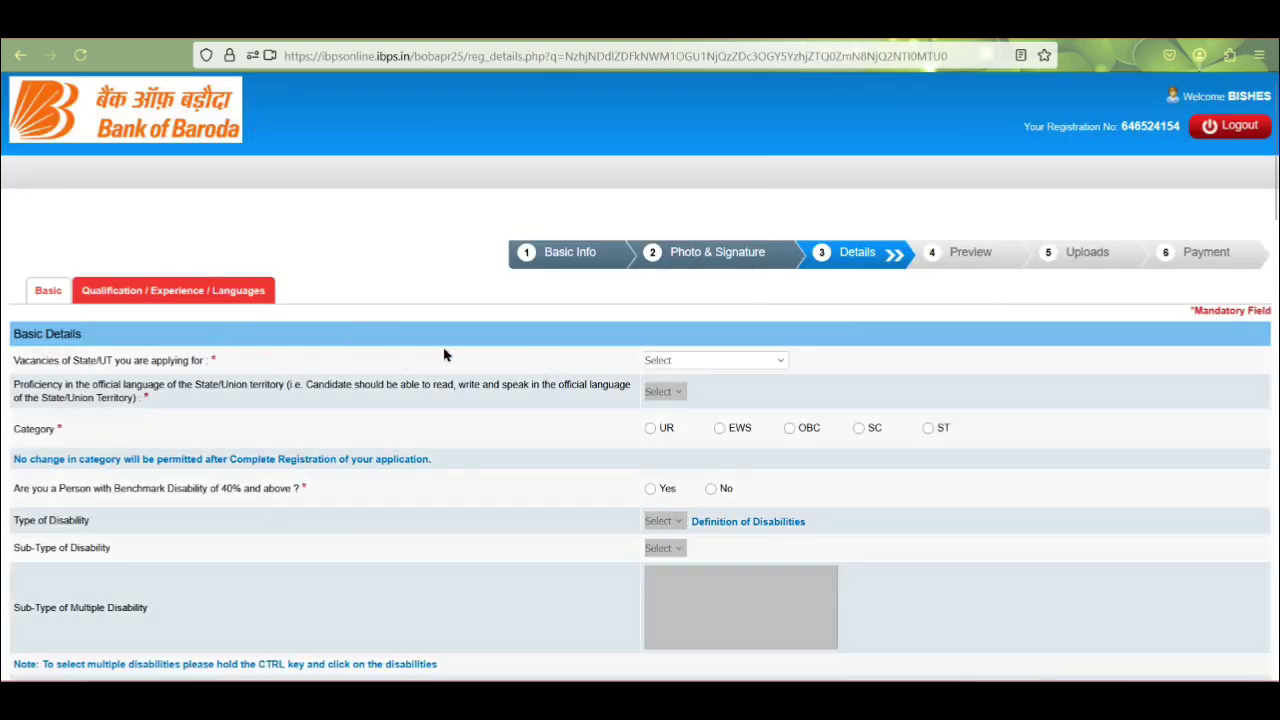
Apply for the Jharkhand vacancies with Hindi as the official language proficiency and set the category to ST
scroll(447, 358, "down", 1)
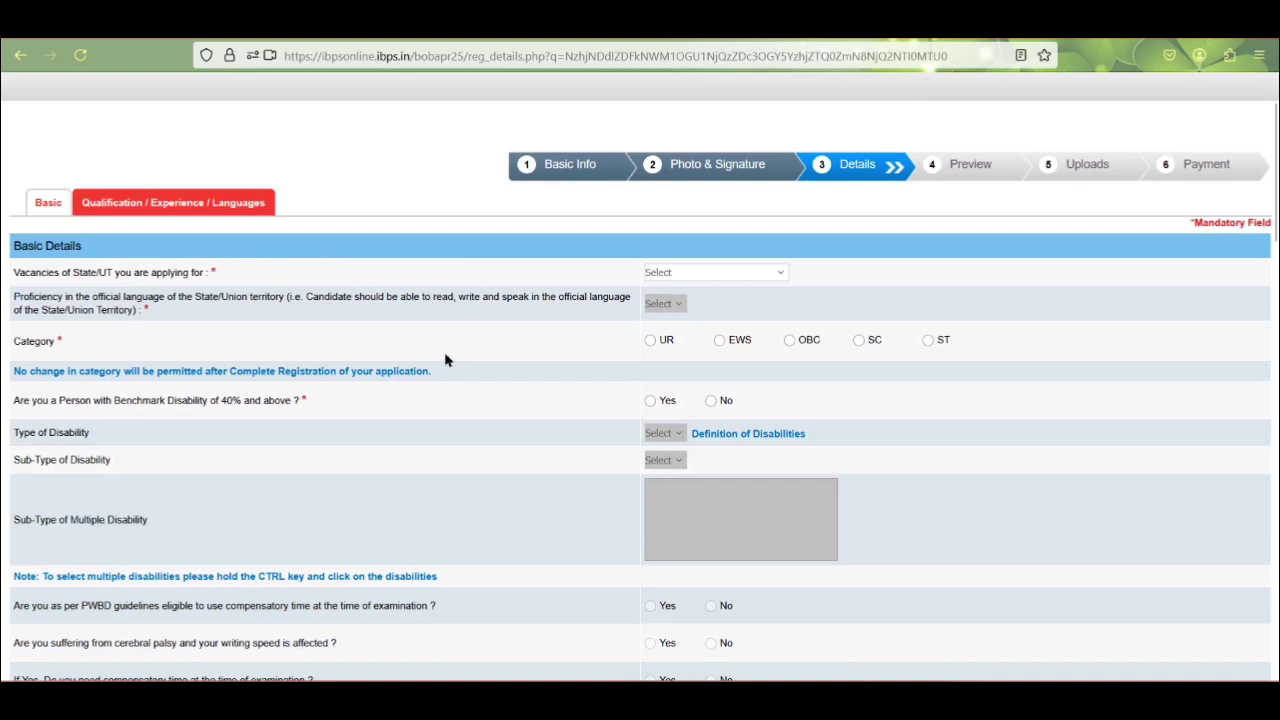
scroll(467, 342, "down", 1)
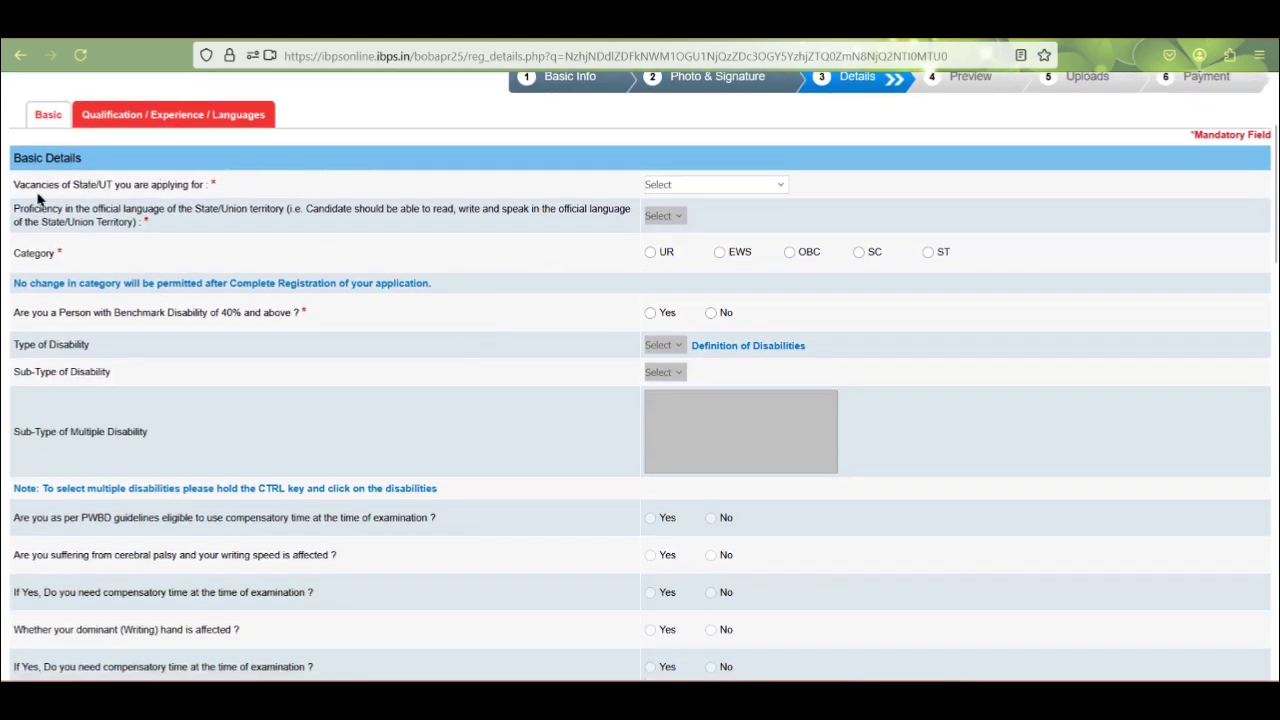
left_click(721, 189)
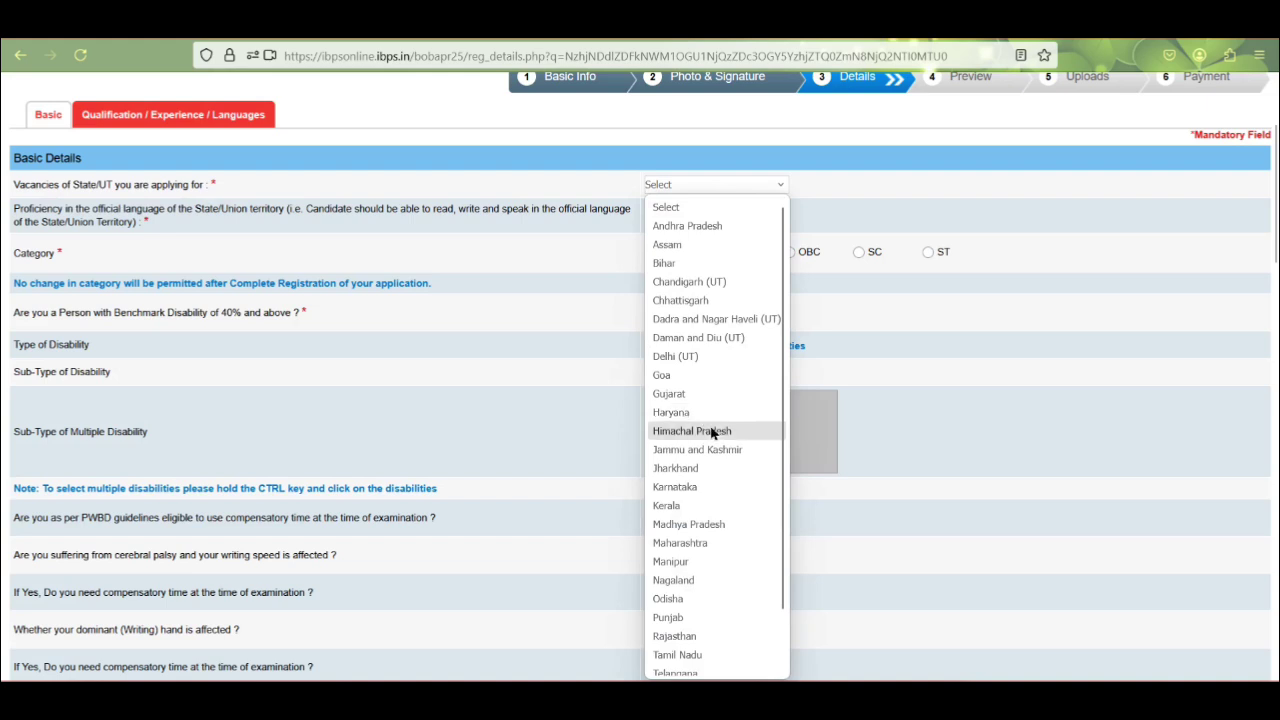
scroll(712, 480, "down", 2)
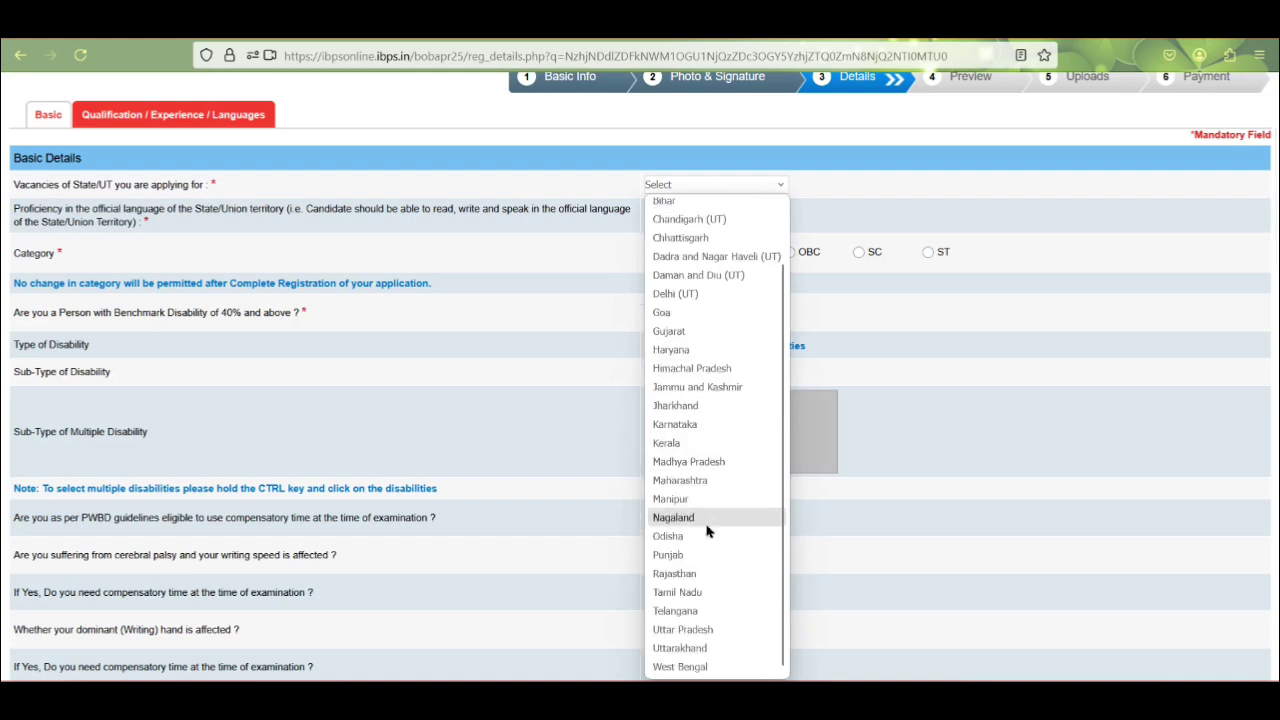
left_click(687, 410)
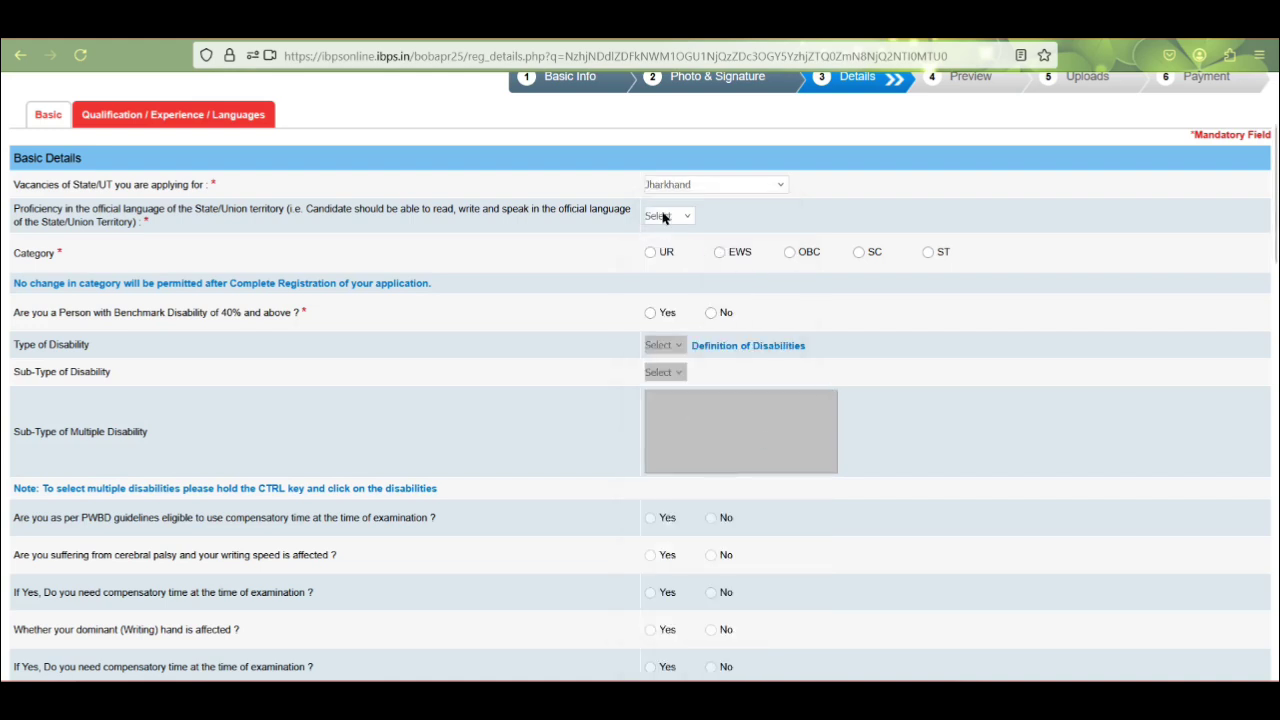
left_click(679, 219)
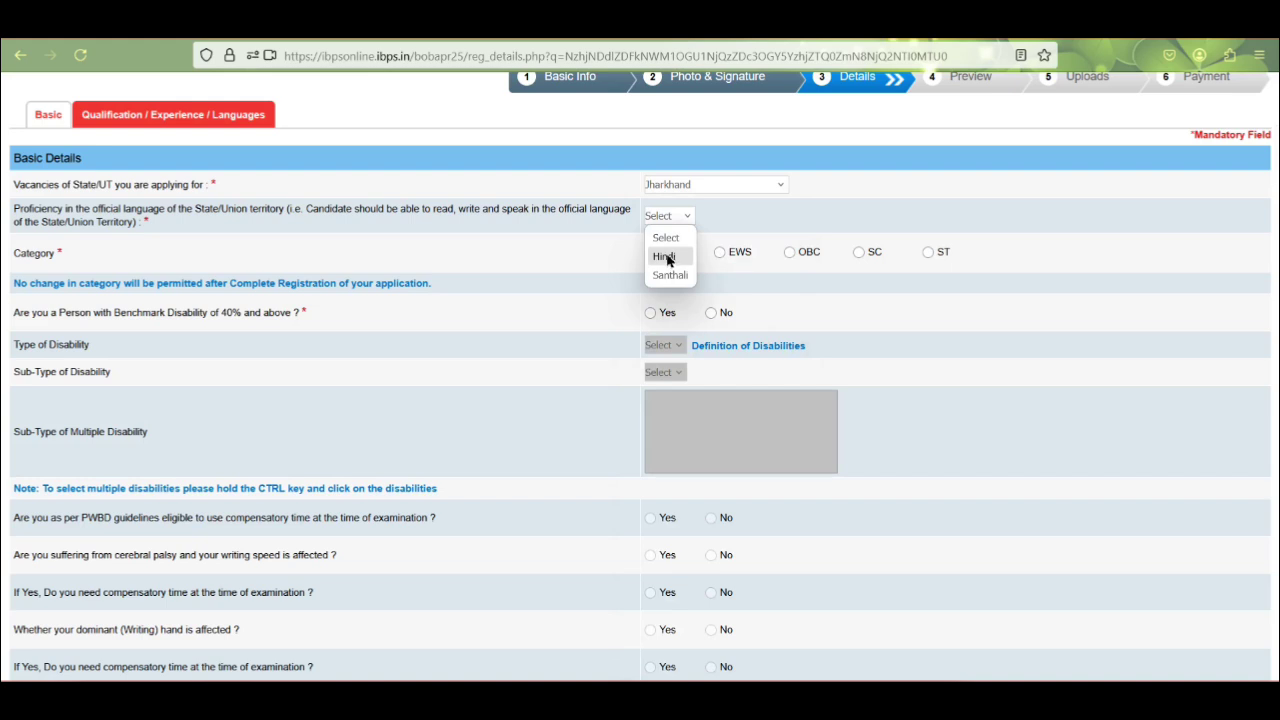
left_click(665, 257)
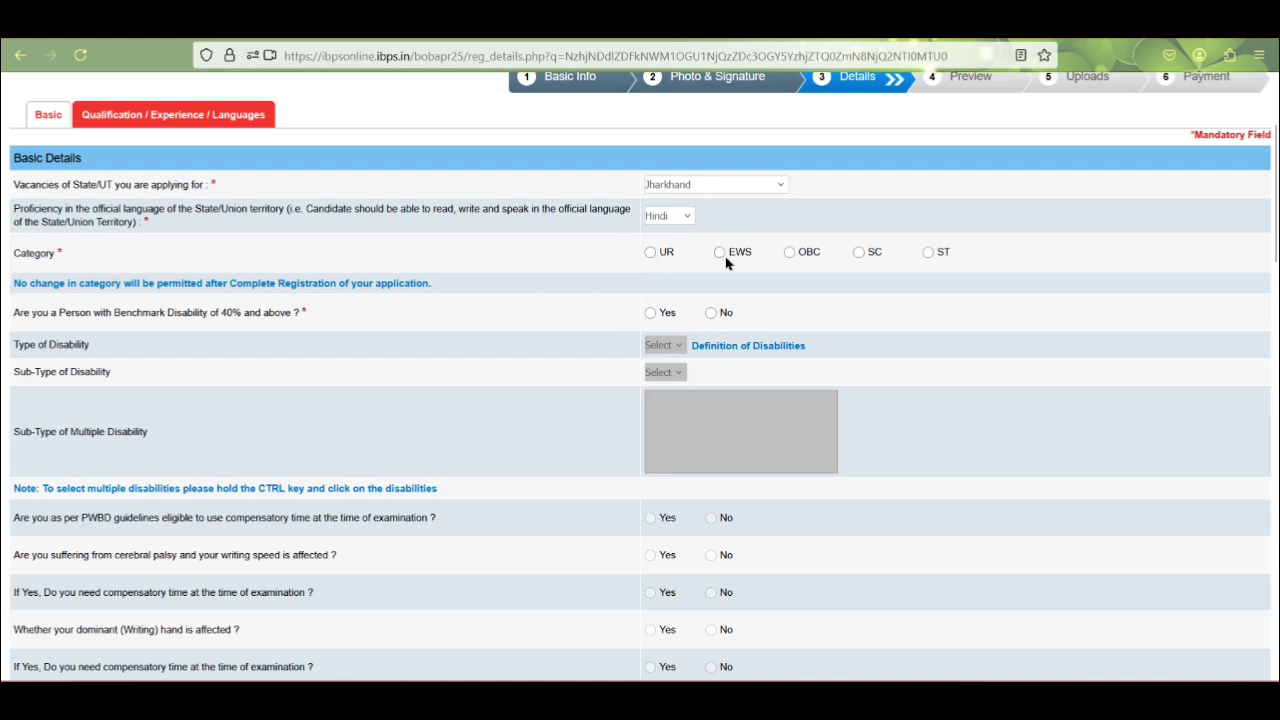
left_click(927, 254)
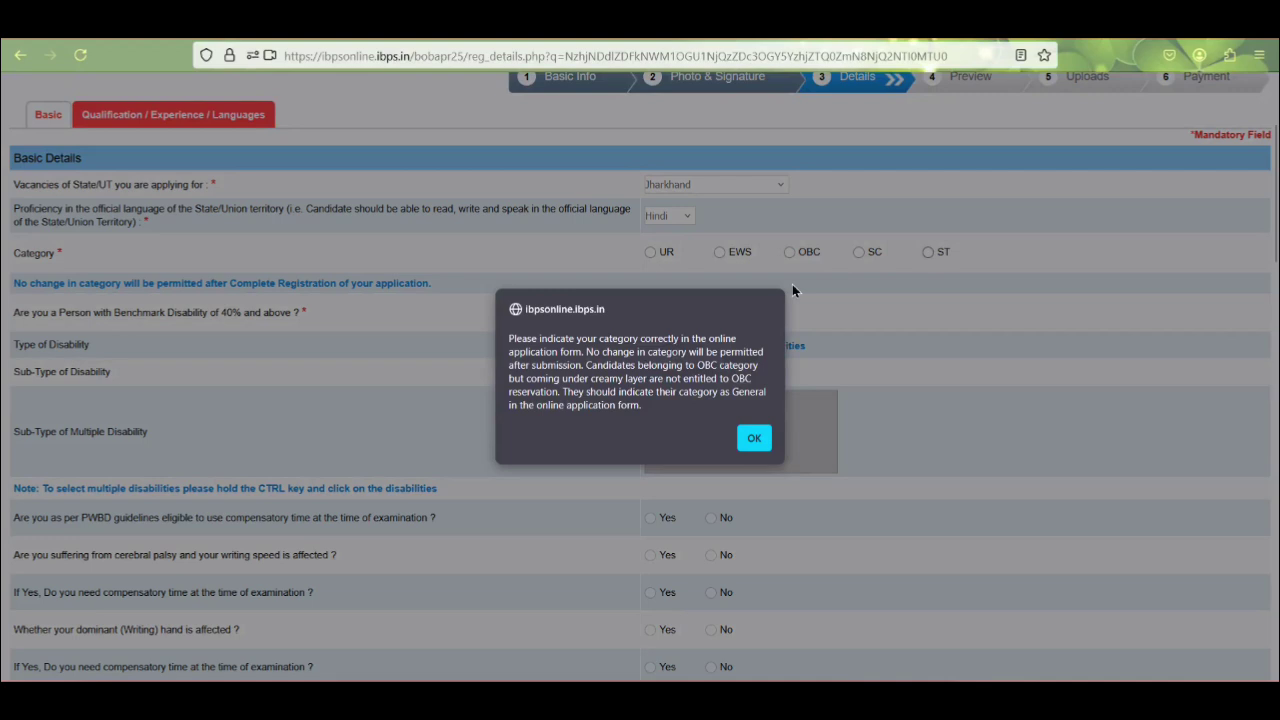
left_click(760, 440)
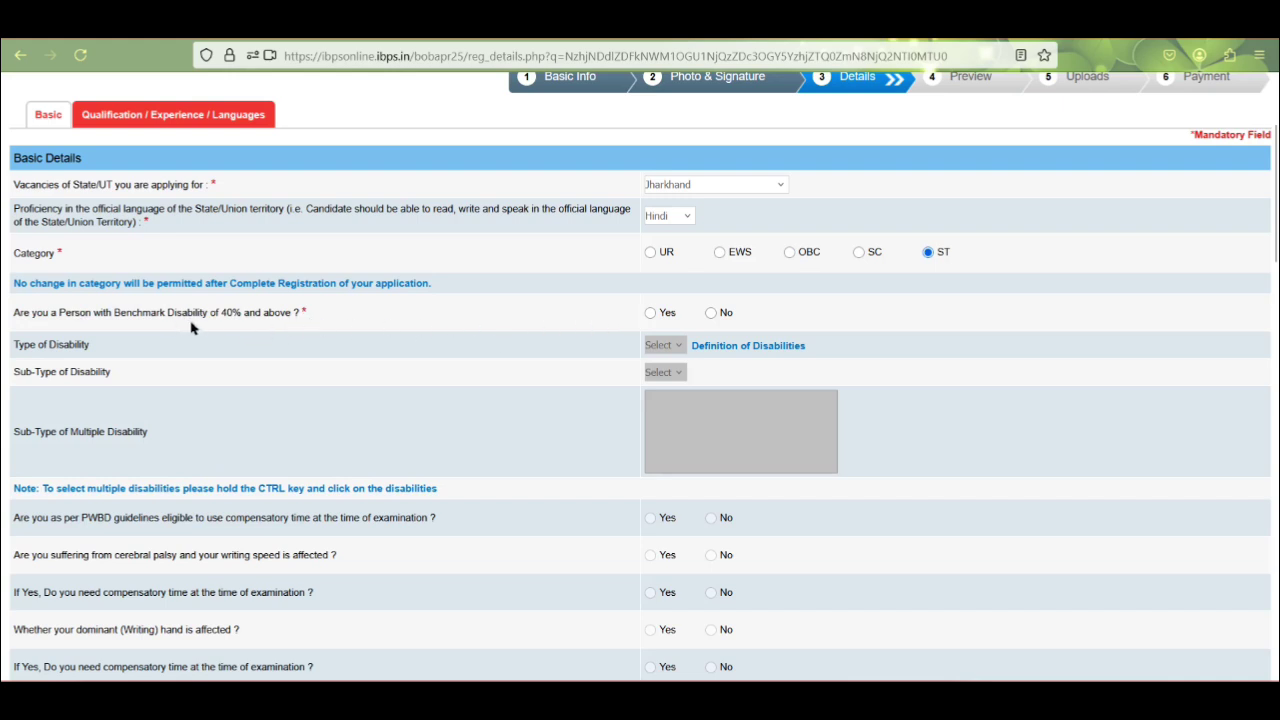
left_click(651, 314)
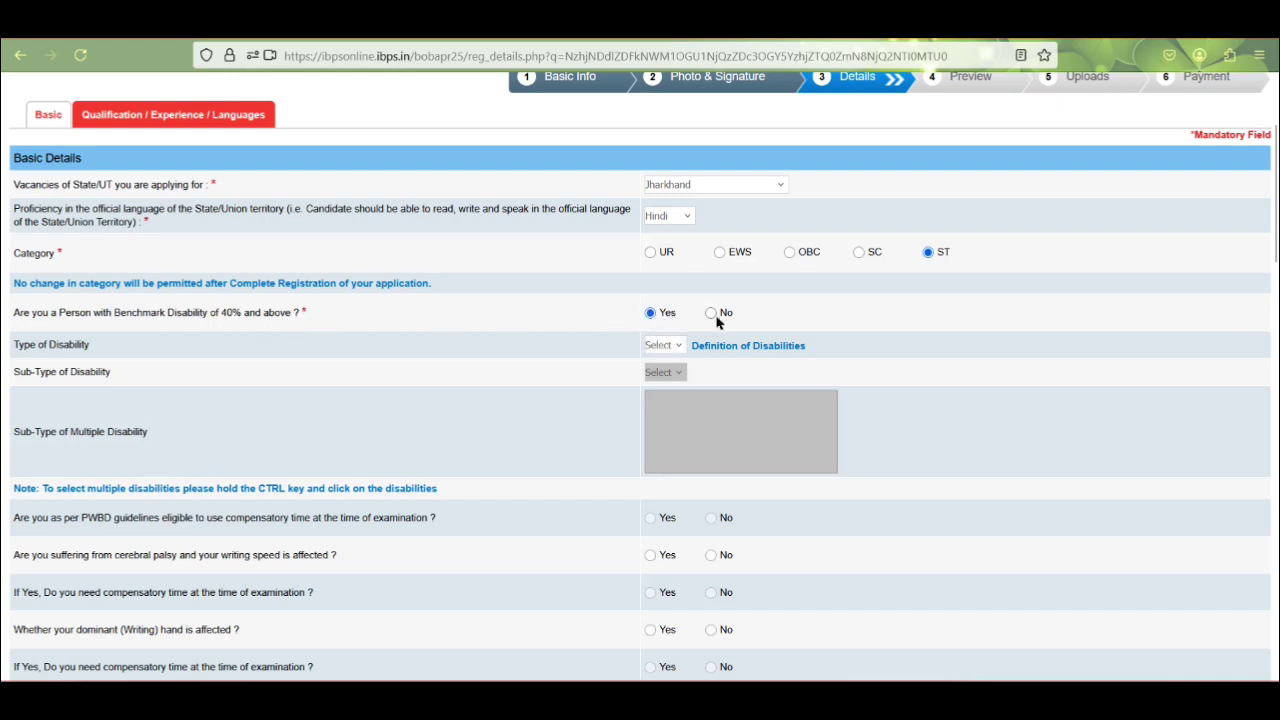
left_click(668, 345)
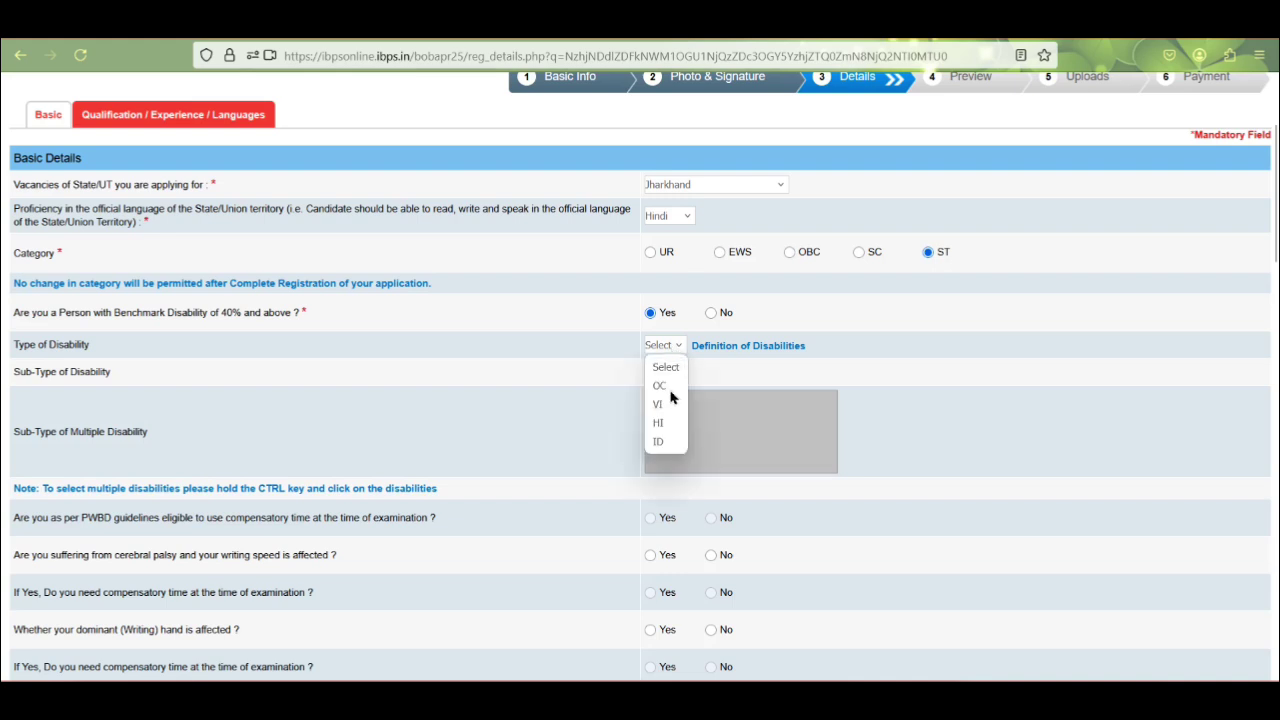
left_click(690, 326)
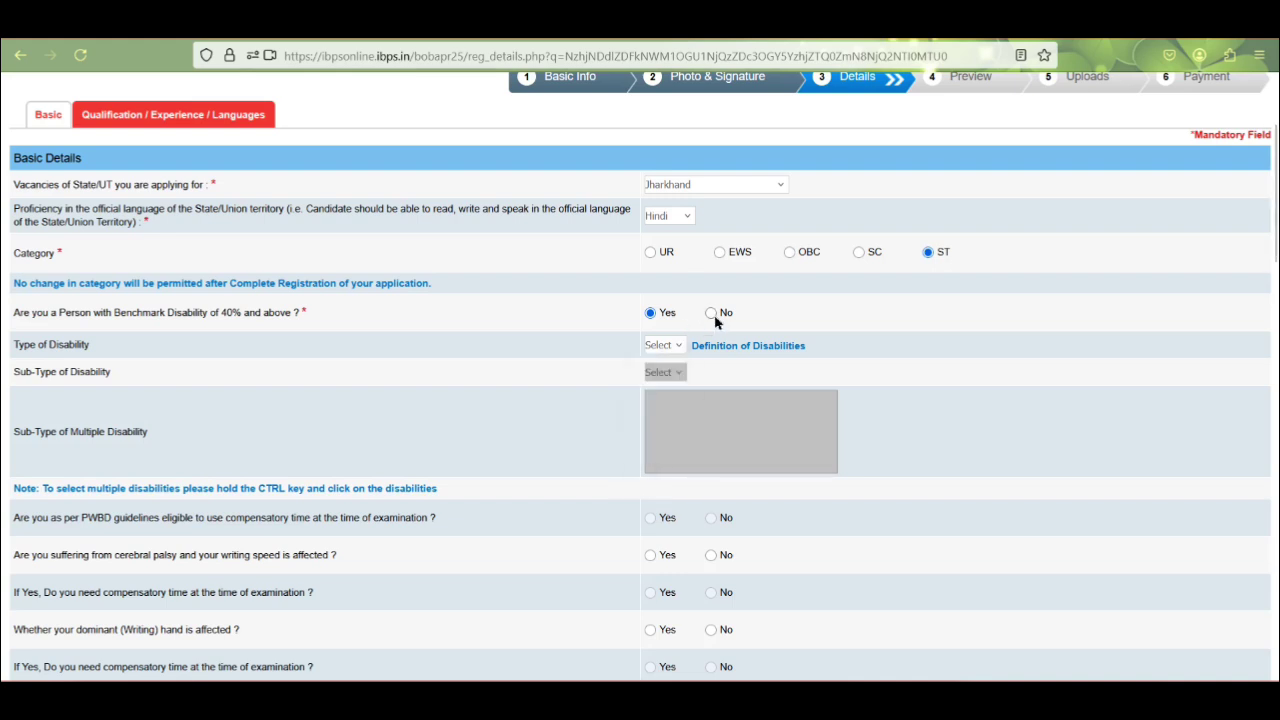
Answer No to the 40% benchmark disability question and to having a specified disability with difficulty in writing
left_click(713, 318)
scroll(671, 376, "down", 3)
scroll(700, 345, "down", 2)
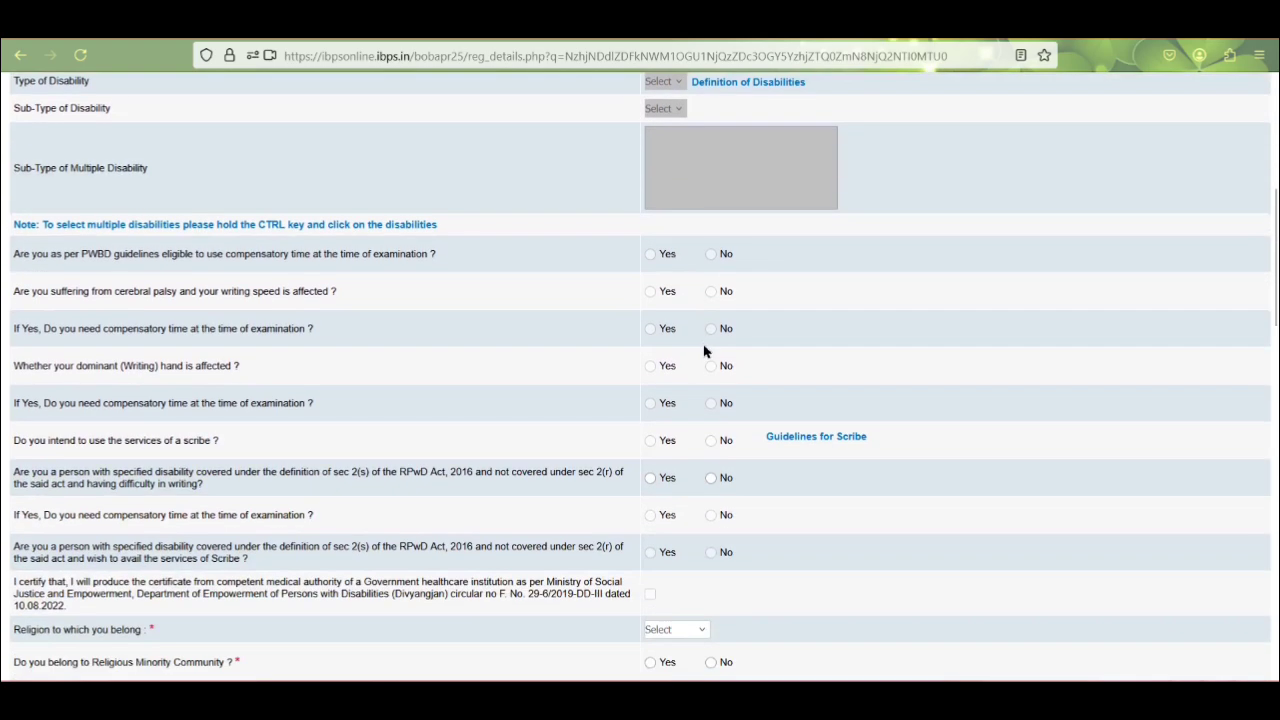
scroll(708, 352, "down", 3)
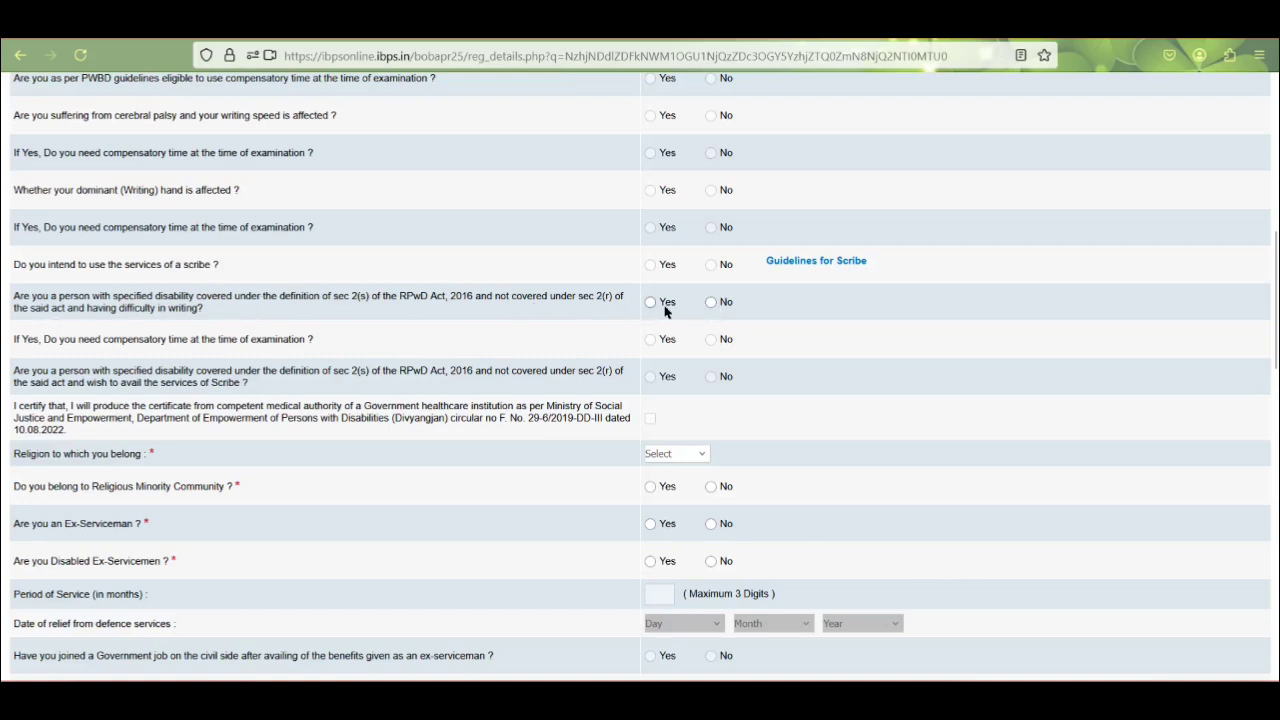
scroll(692, 345, "down", 3)
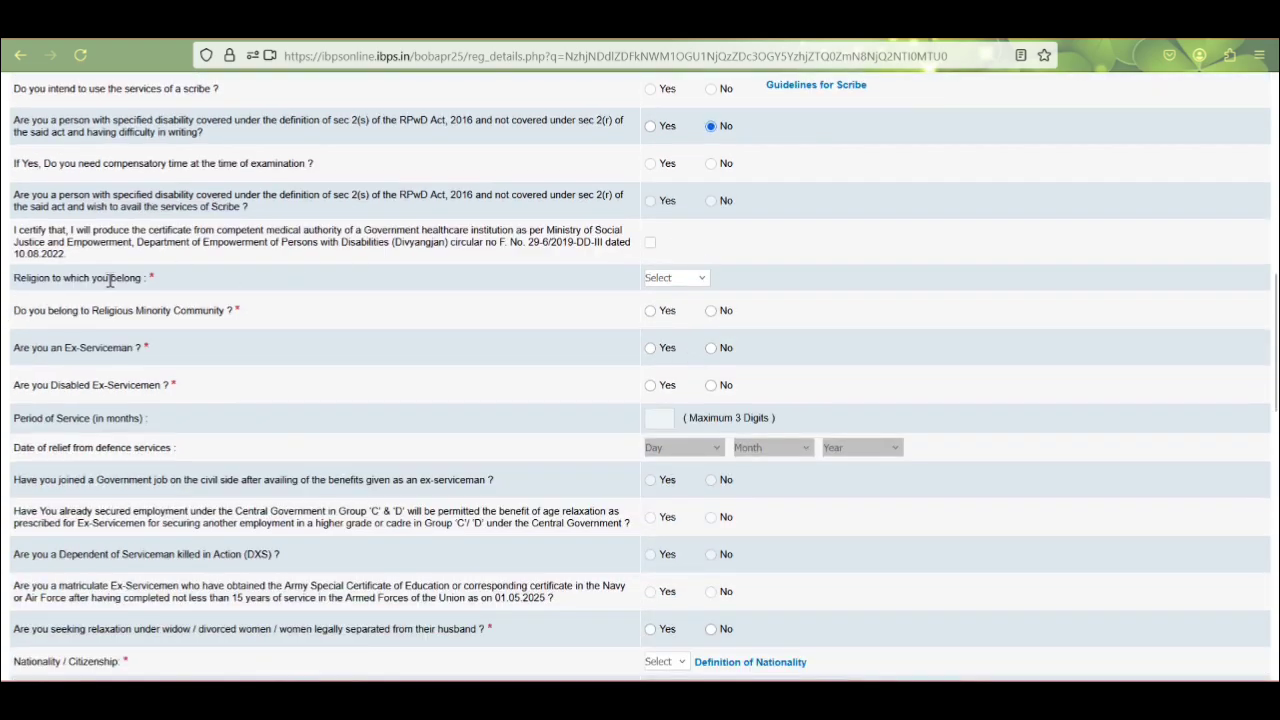
Set the religion to Hindu and answer No to the religious minority and ex-serviceman questions
left_click(674, 280)
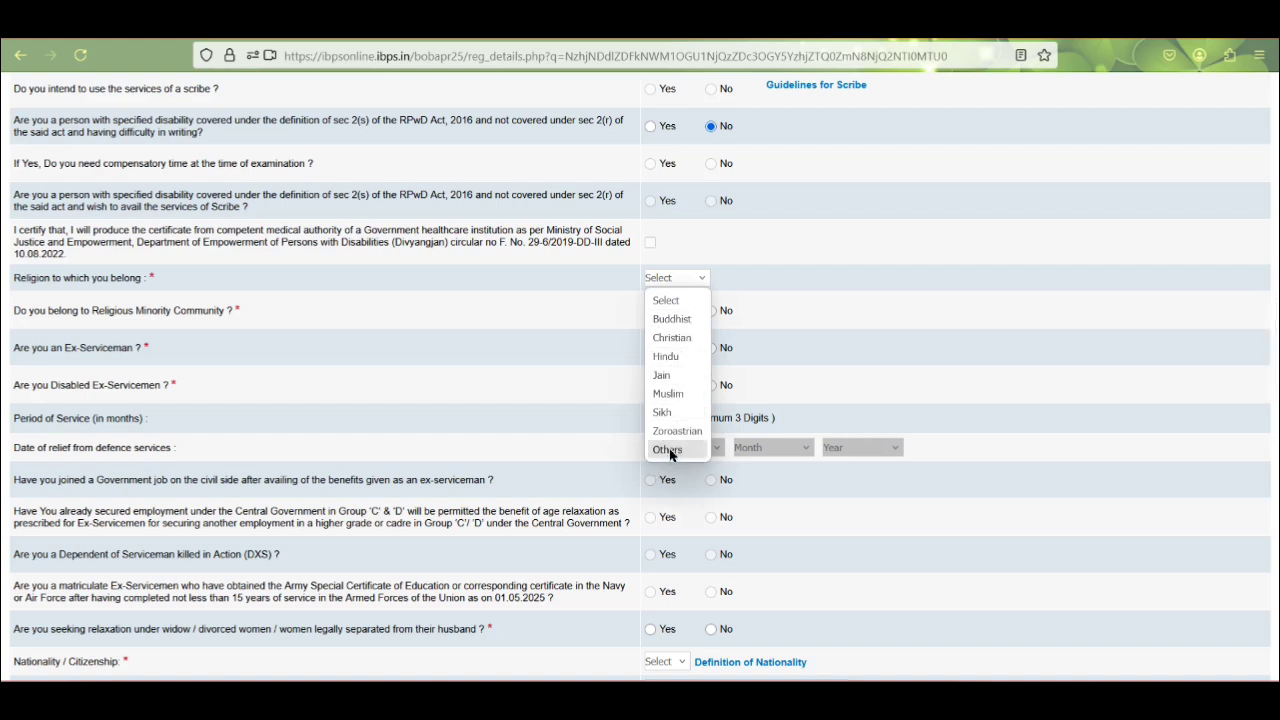
left_click(676, 358)
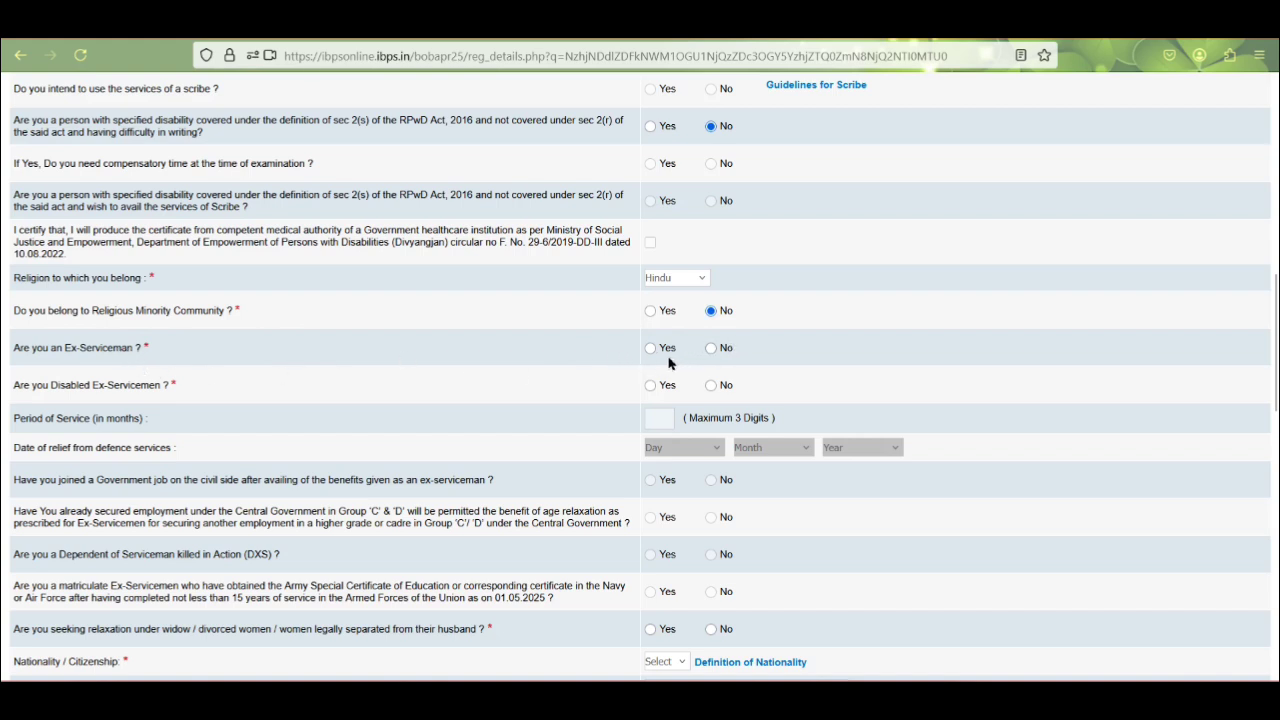
left_click(712, 349)
Answer No to being a dependent of a serviceman killed in action and Yes to the widow, divorced or separated women's relaxation
scroll(698, 382, "down", 3)
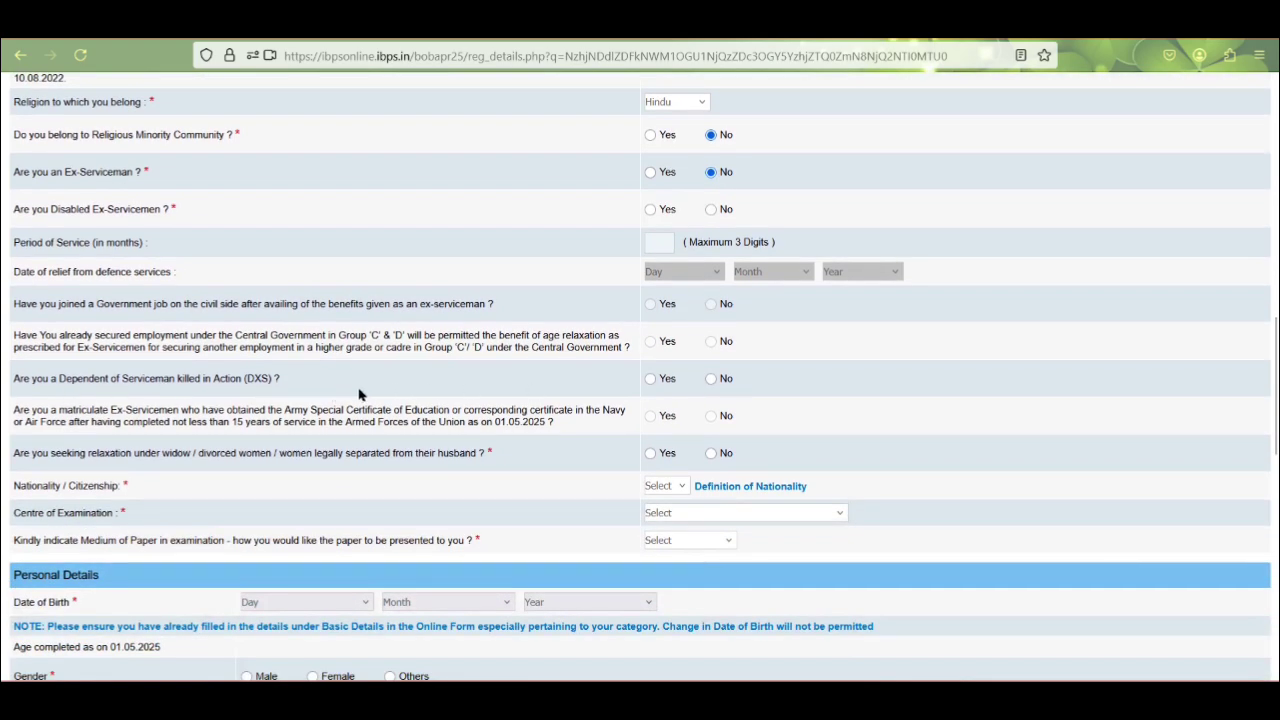
left_click(711, 379)
left_click(711, 457)
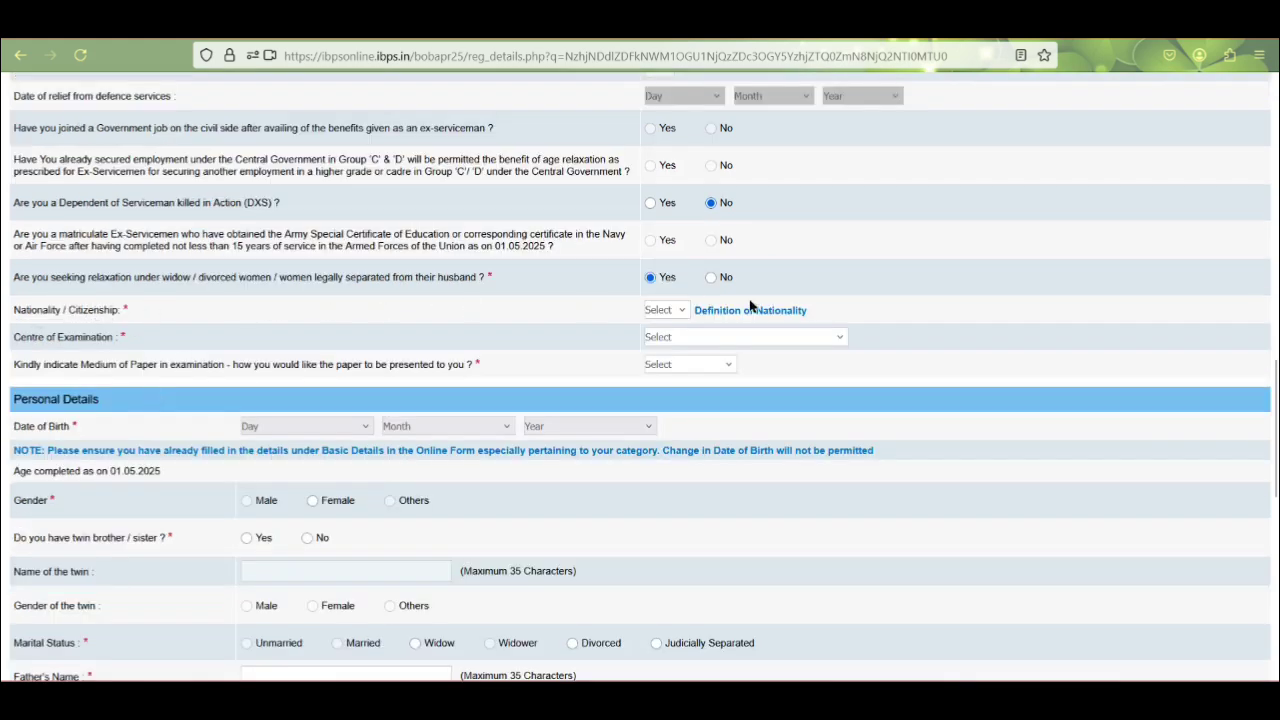
Set the nationality to Indian and choose Ranchi as the examination centre with the paper in English and Hindi
left_click(673, 311)
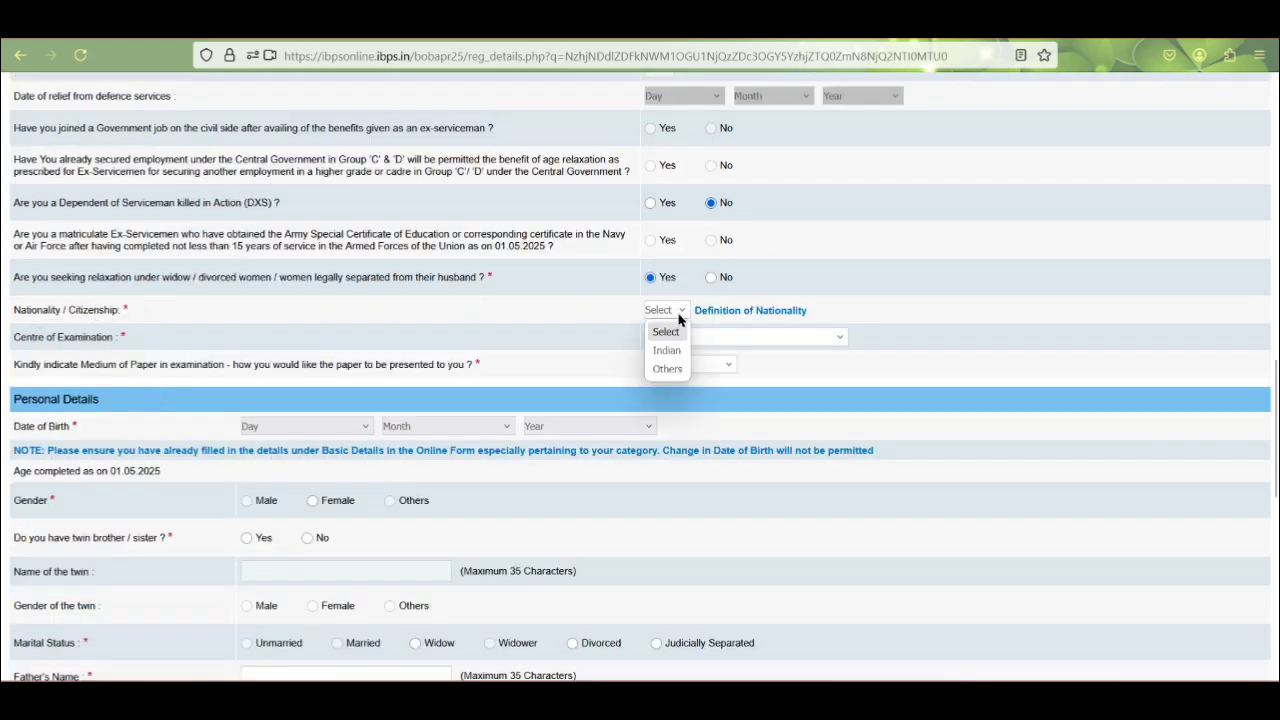
left_click(667, 351)
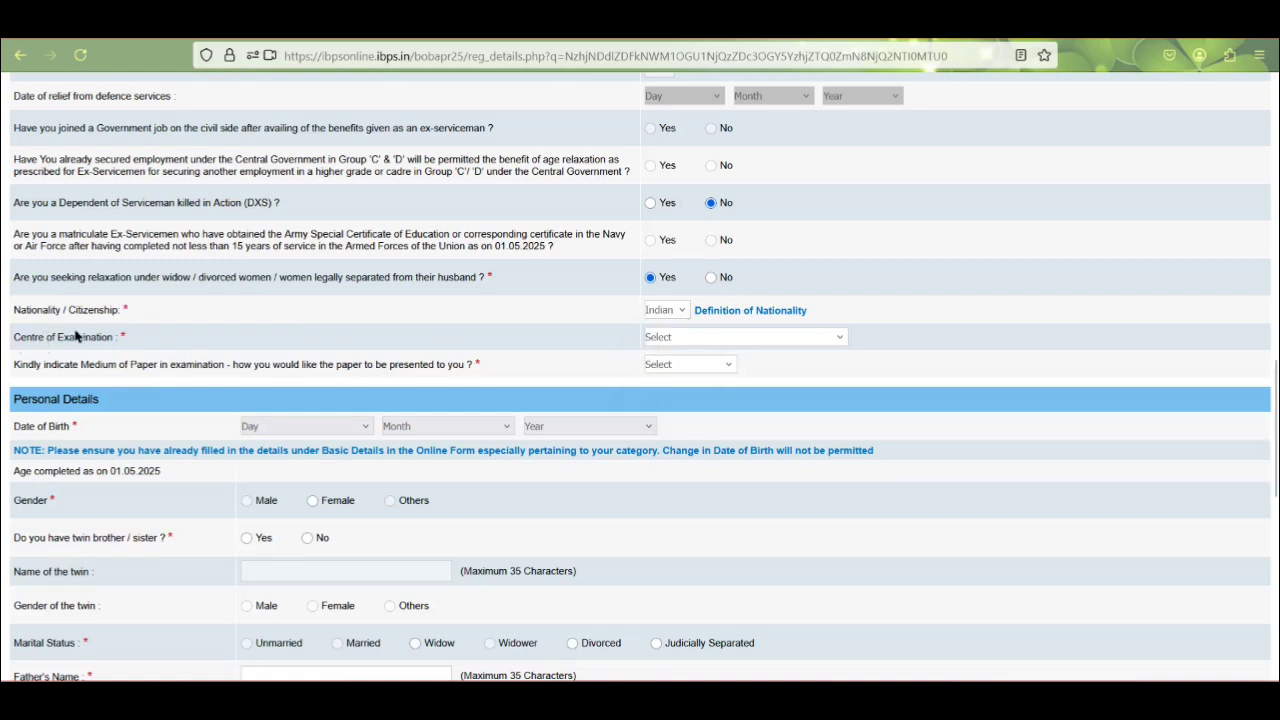
left_click(685, 340)
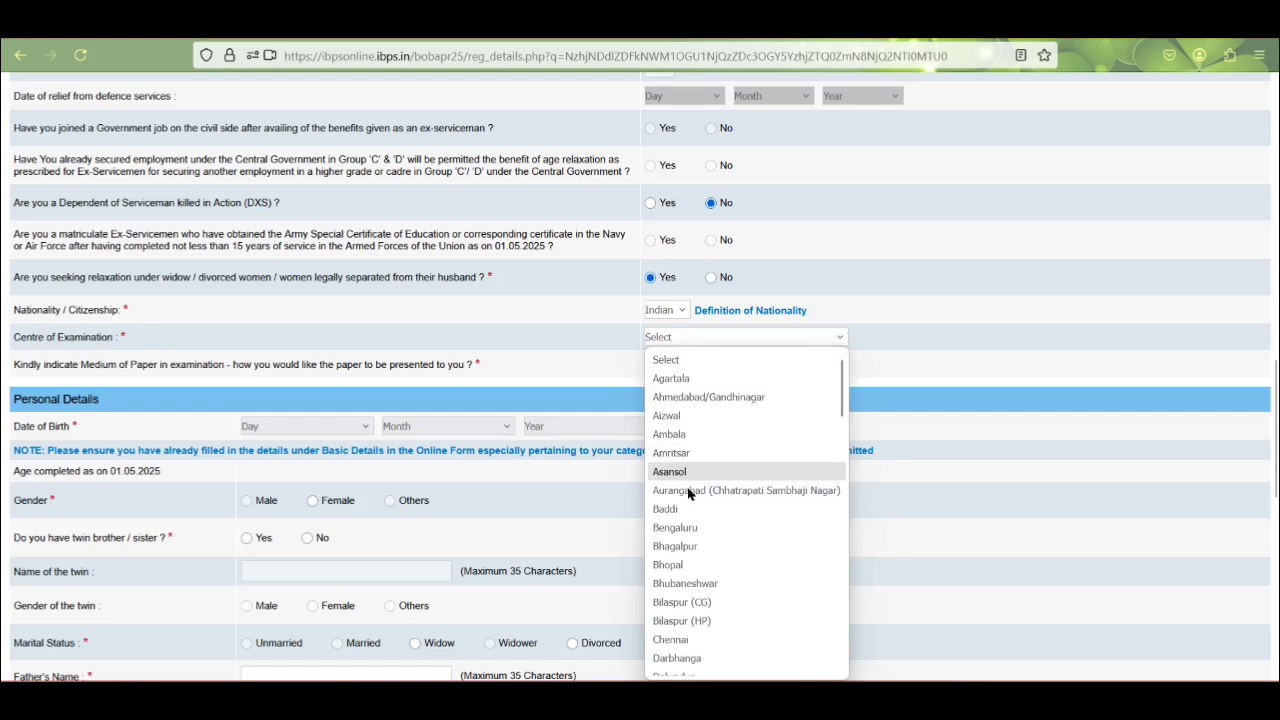
scroll(690, 590, "down", 6)
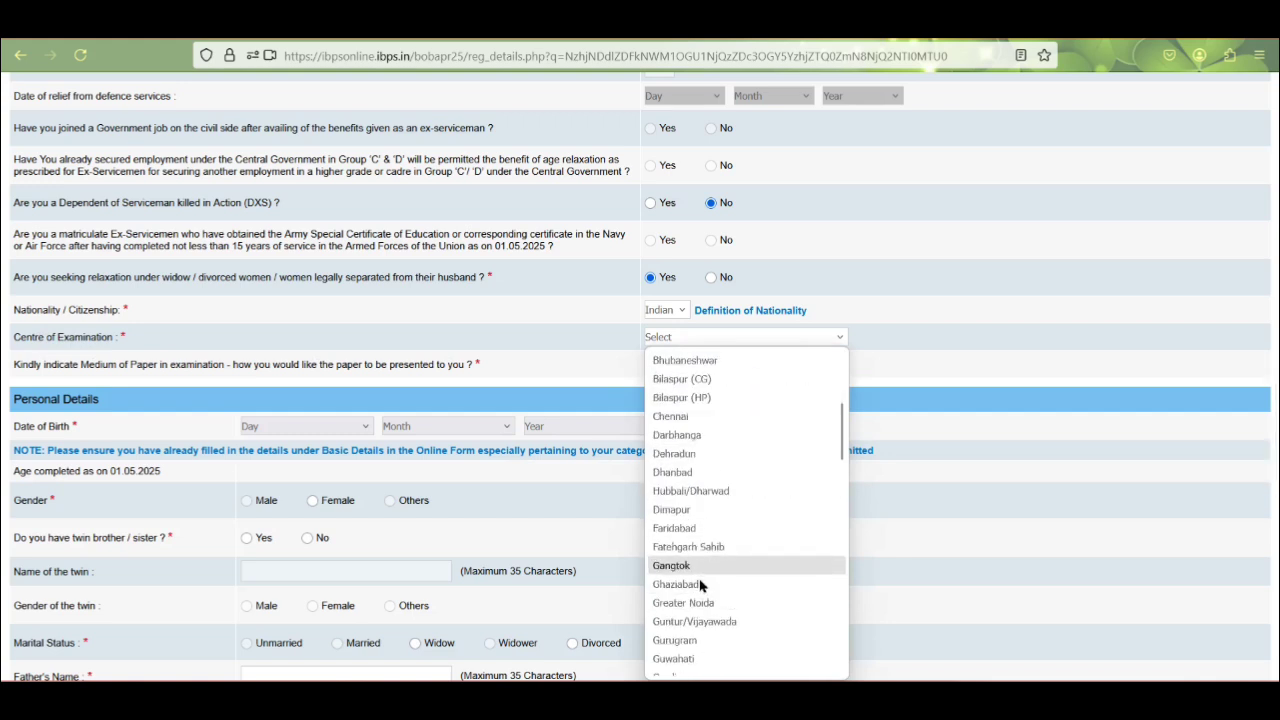
scroll(700, 578, "down", 10)
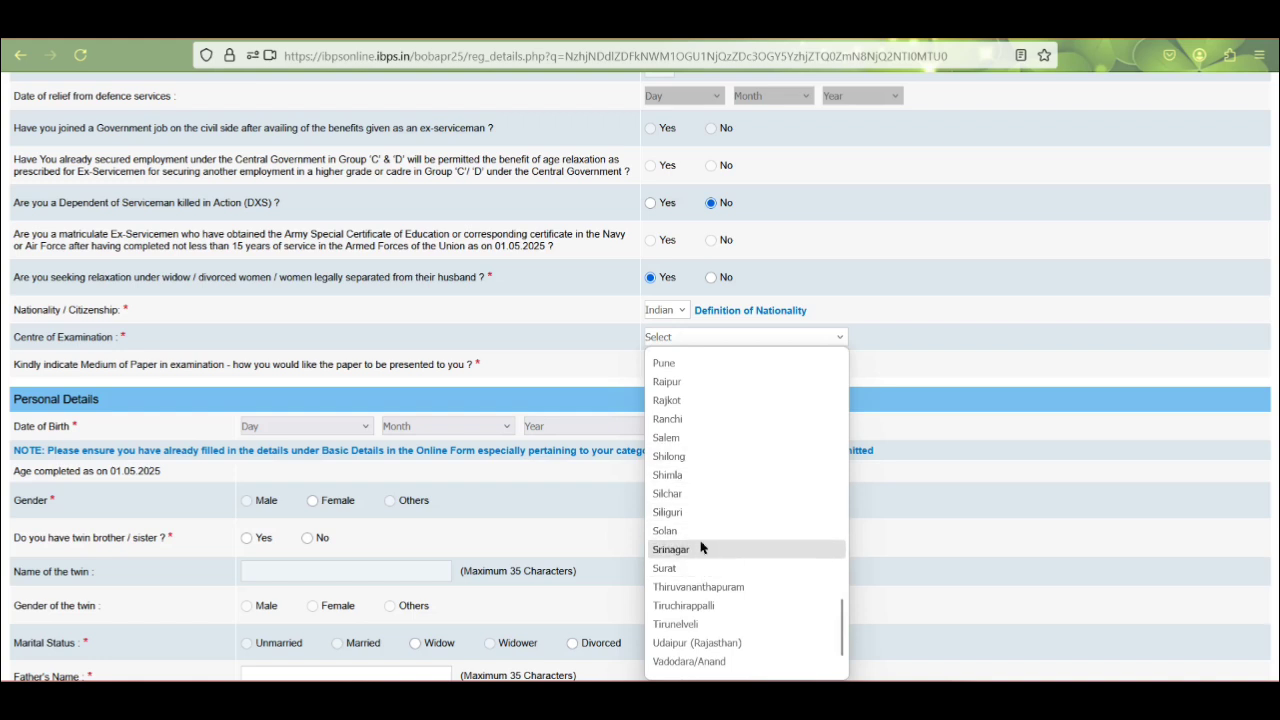
left_click(681, 420)
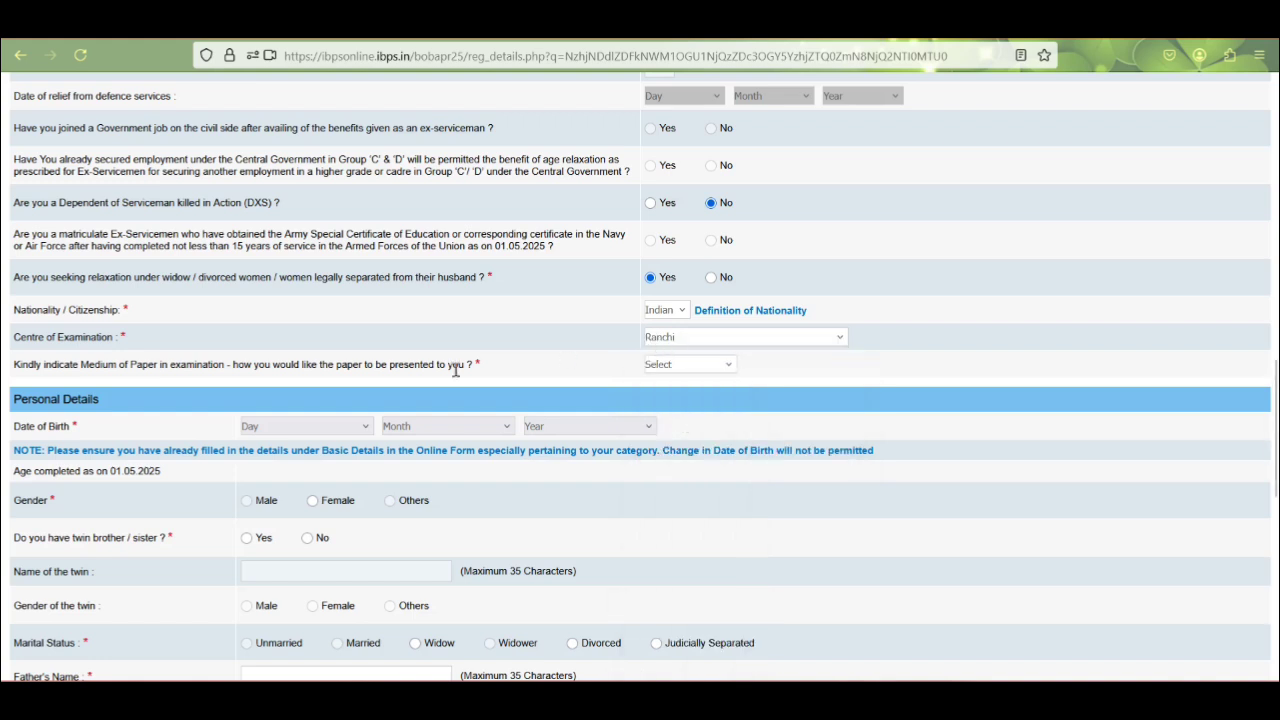
left_click(677, 366)
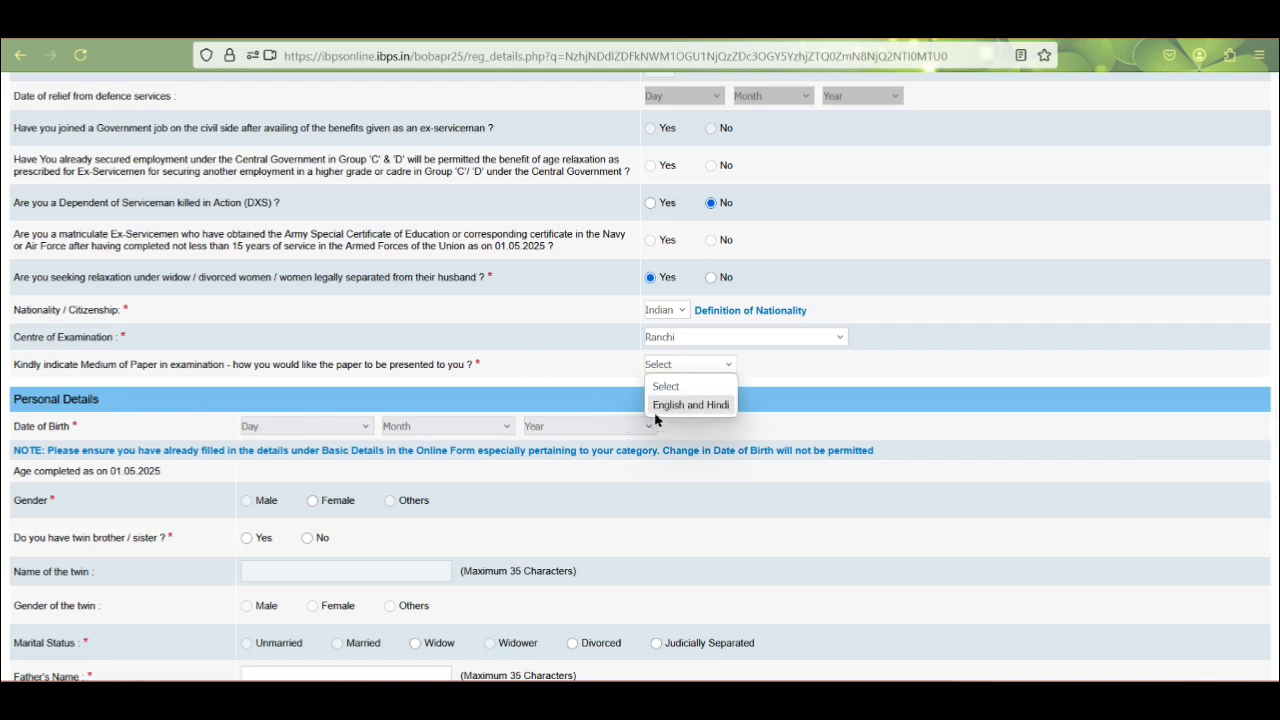
left_click(689, 405)
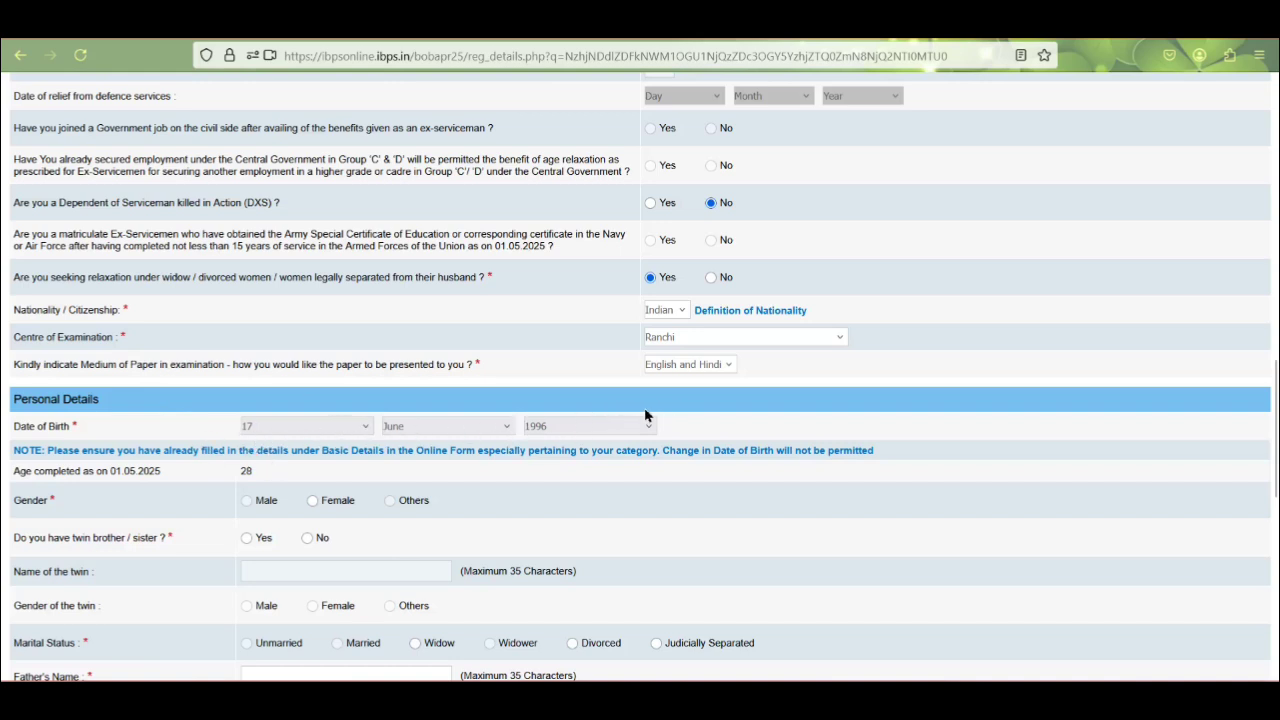
In the personal details, set the gender to Female and marital status to Divorced, and answer No to having a twin
left_click(312, 502)
scroll(270, 505, "down", 3)
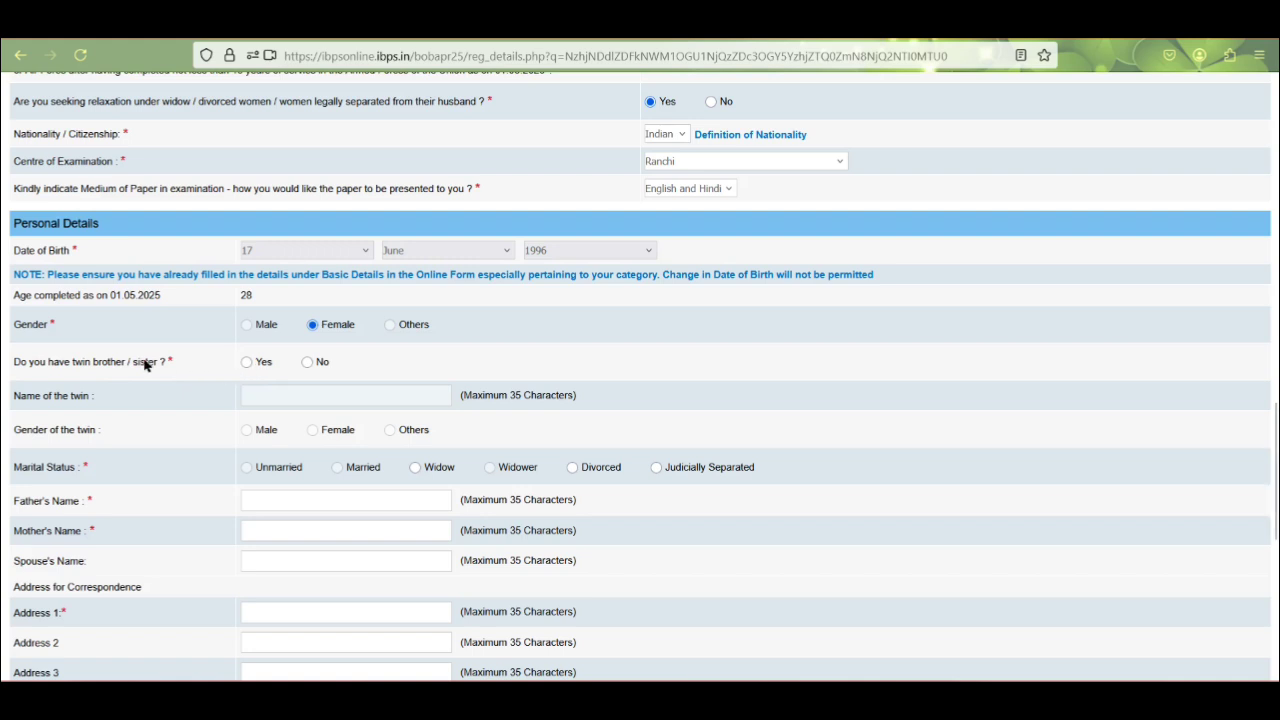
left_click(308, 364)
left_click(572, 467)
For the correspondence address, set the state to Jharkhand and enter the six-digit postal pincode
scroll(586, 607, "down", 4)
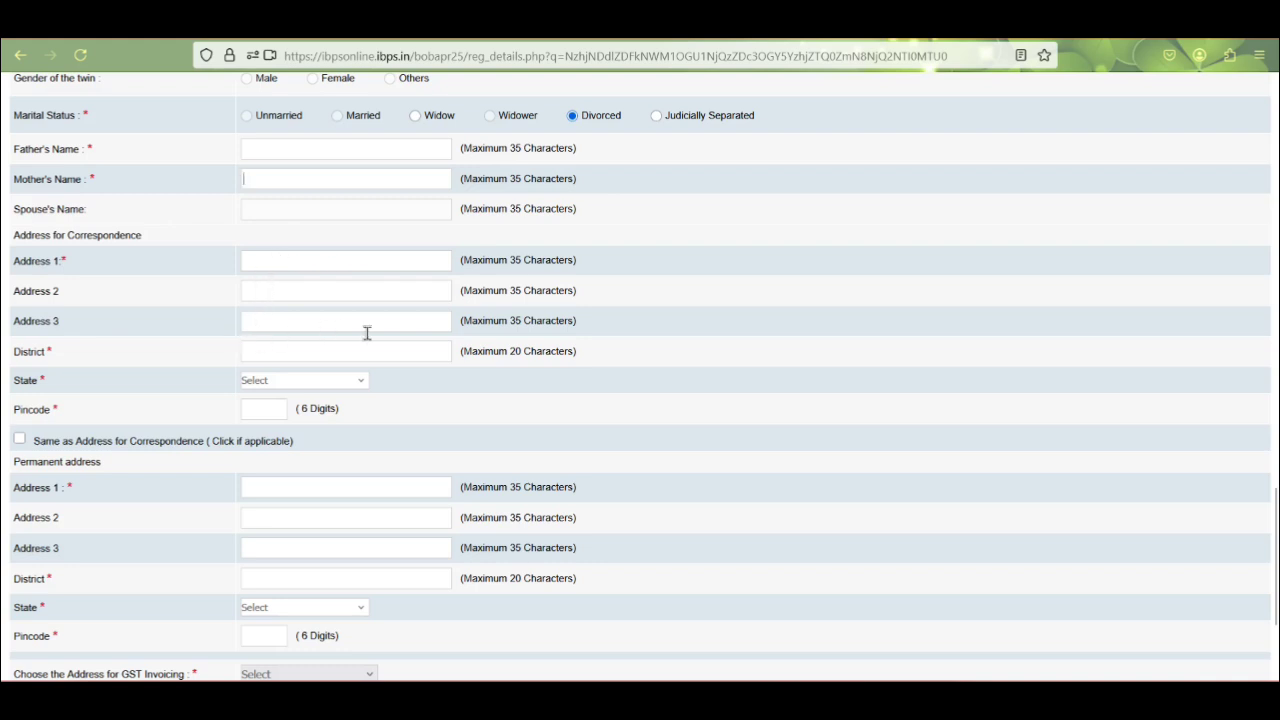
left_click(288, 382)
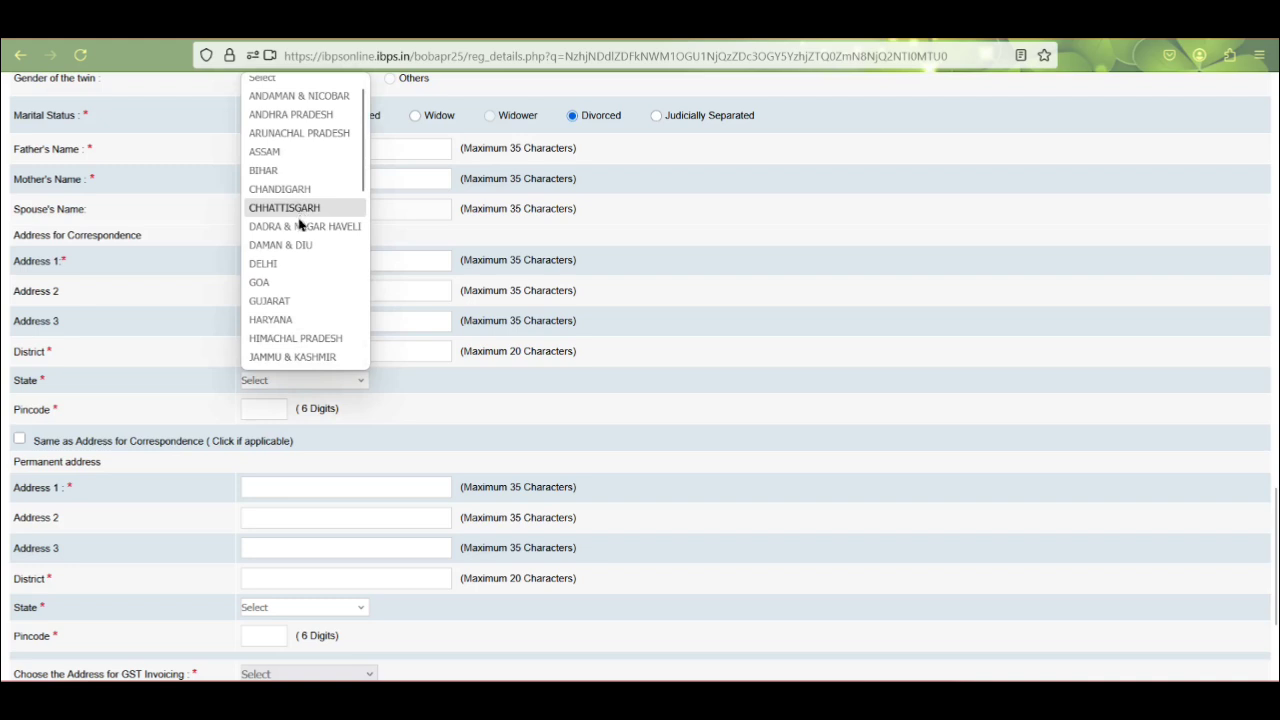
scroll(300, 240, "down", 4)
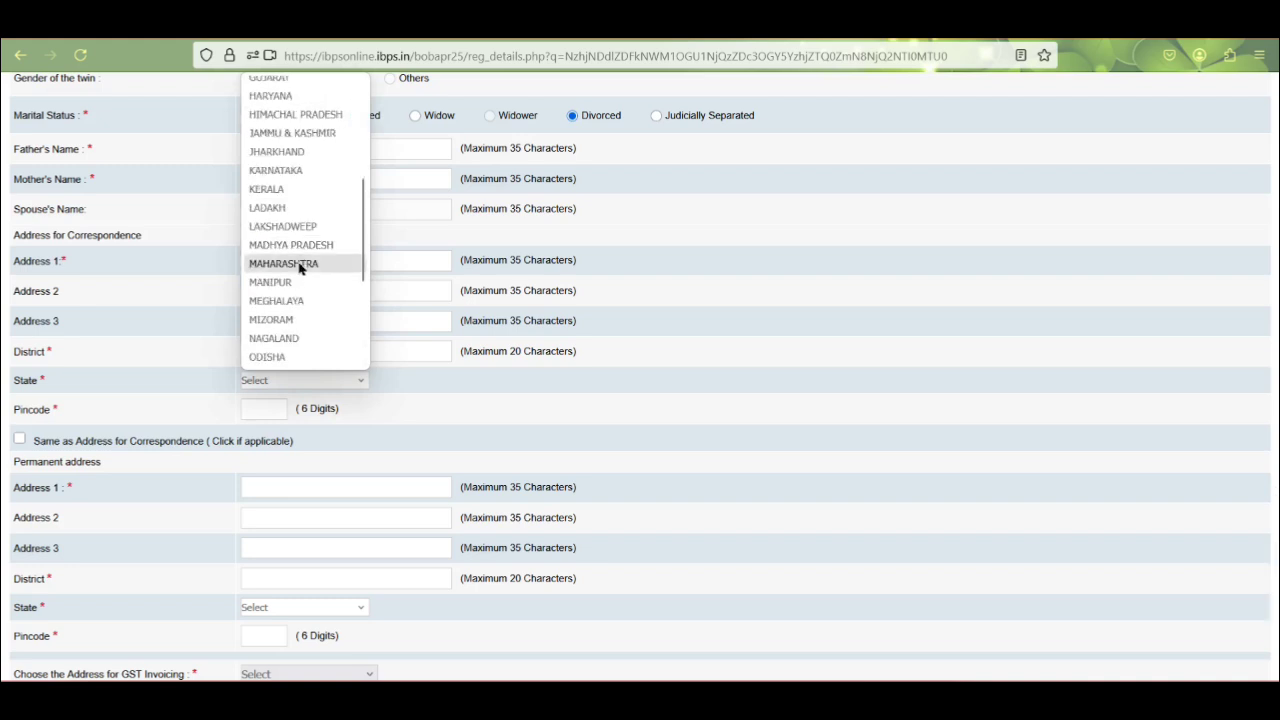
left_click(314, 152)
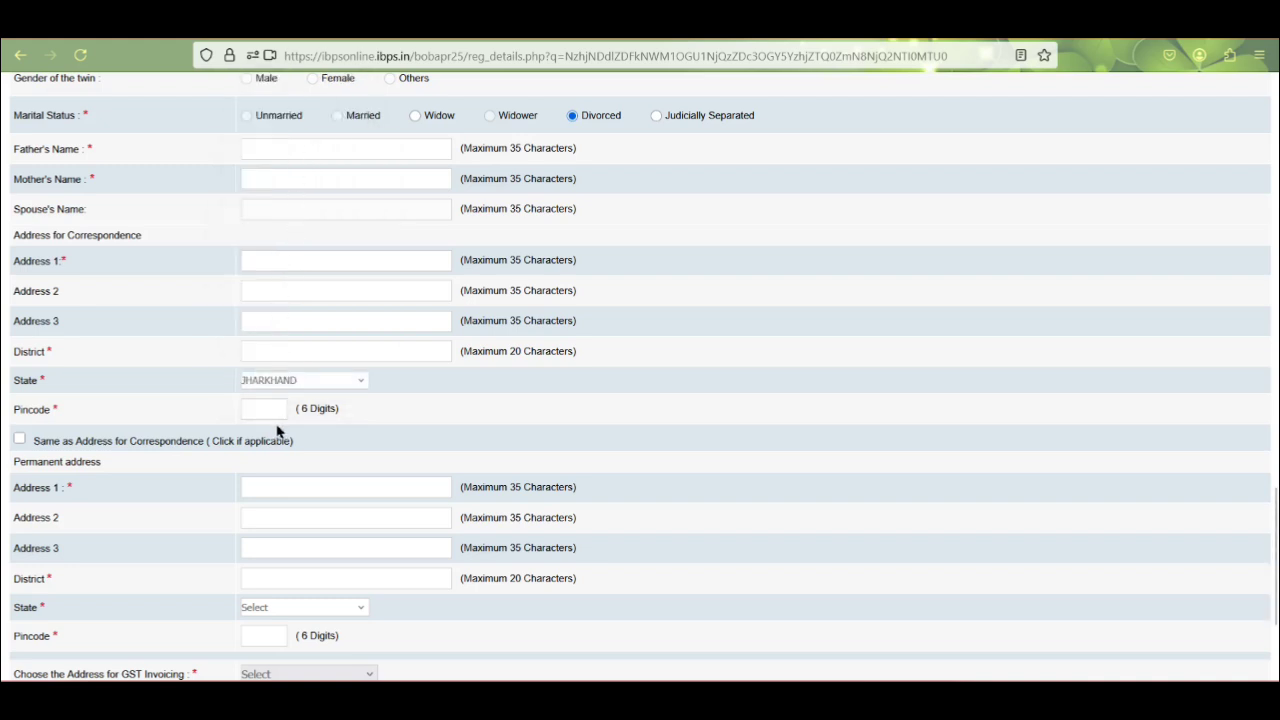
left_click(252, 408)
type("989896")
Mark the permanent address as the same as the correspondence address, and clear that option again
left_click(20, 440)
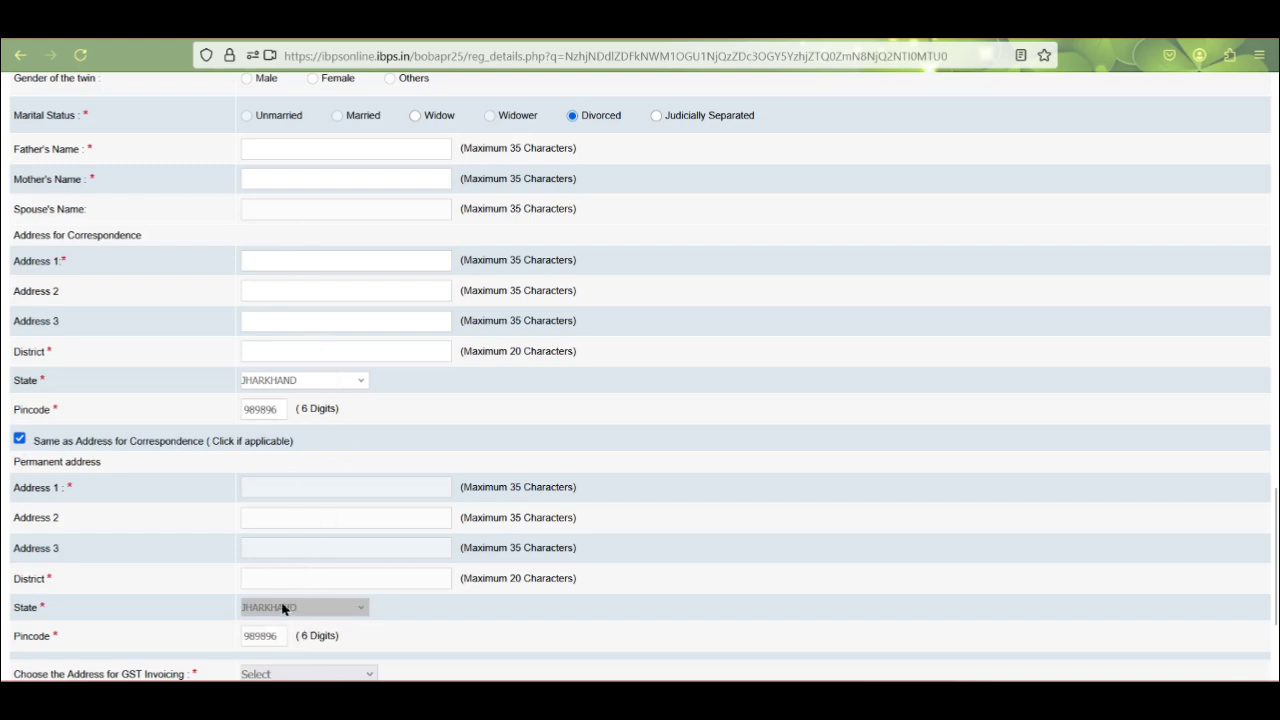
scroll(293, 597, "down", 2)
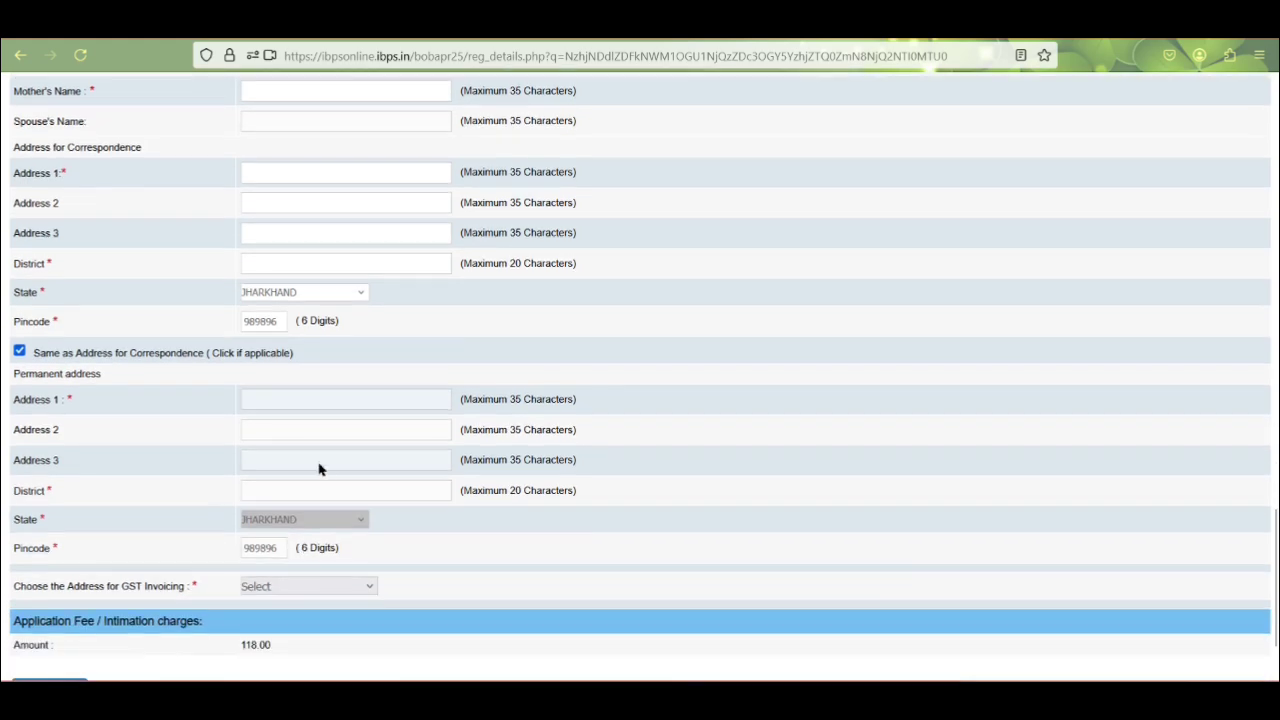
left_click(19, 352)
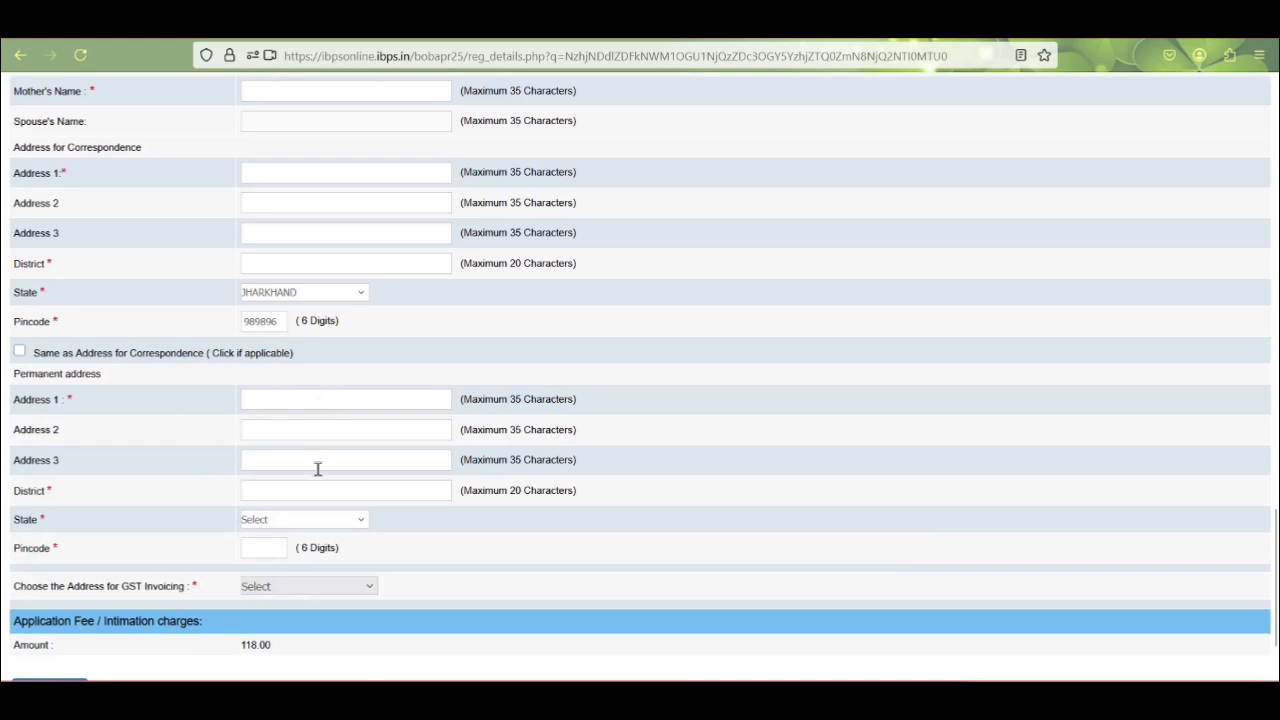
Set the address for GST invoicing to Permanent Address, and validate and save the basic details
scroll(318, 470, "down", 2)
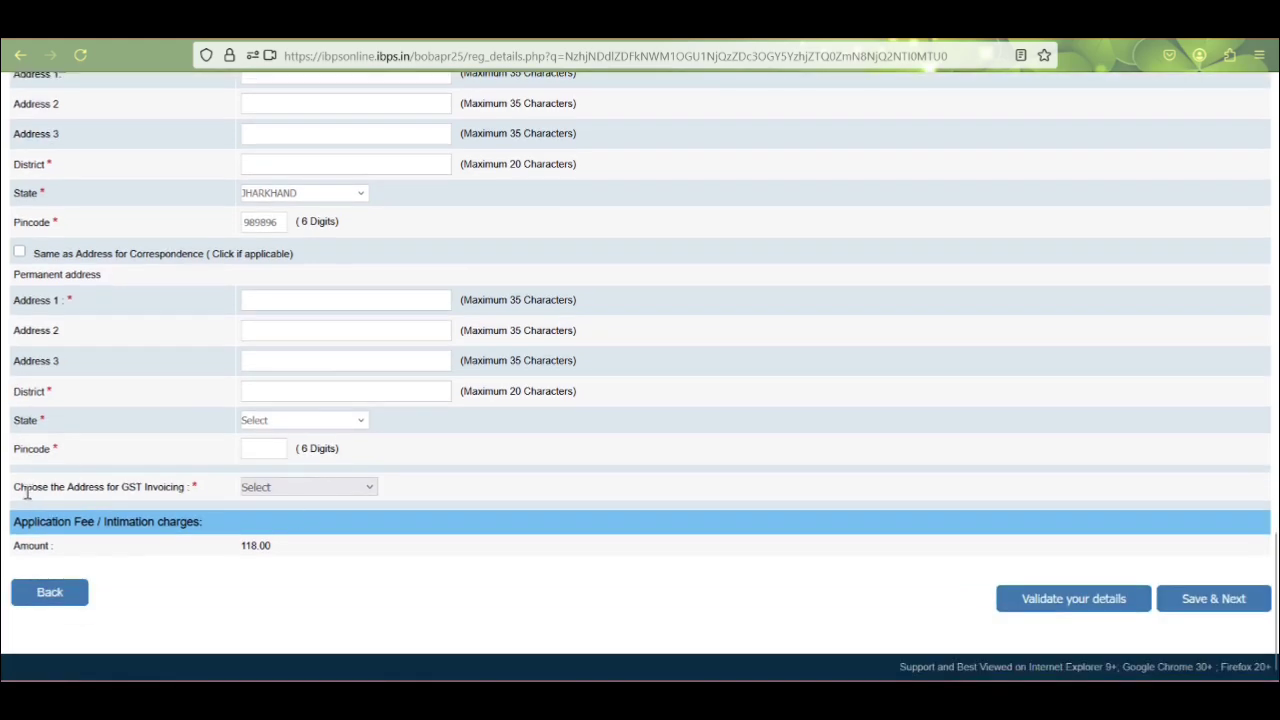
left_click(346, 492)
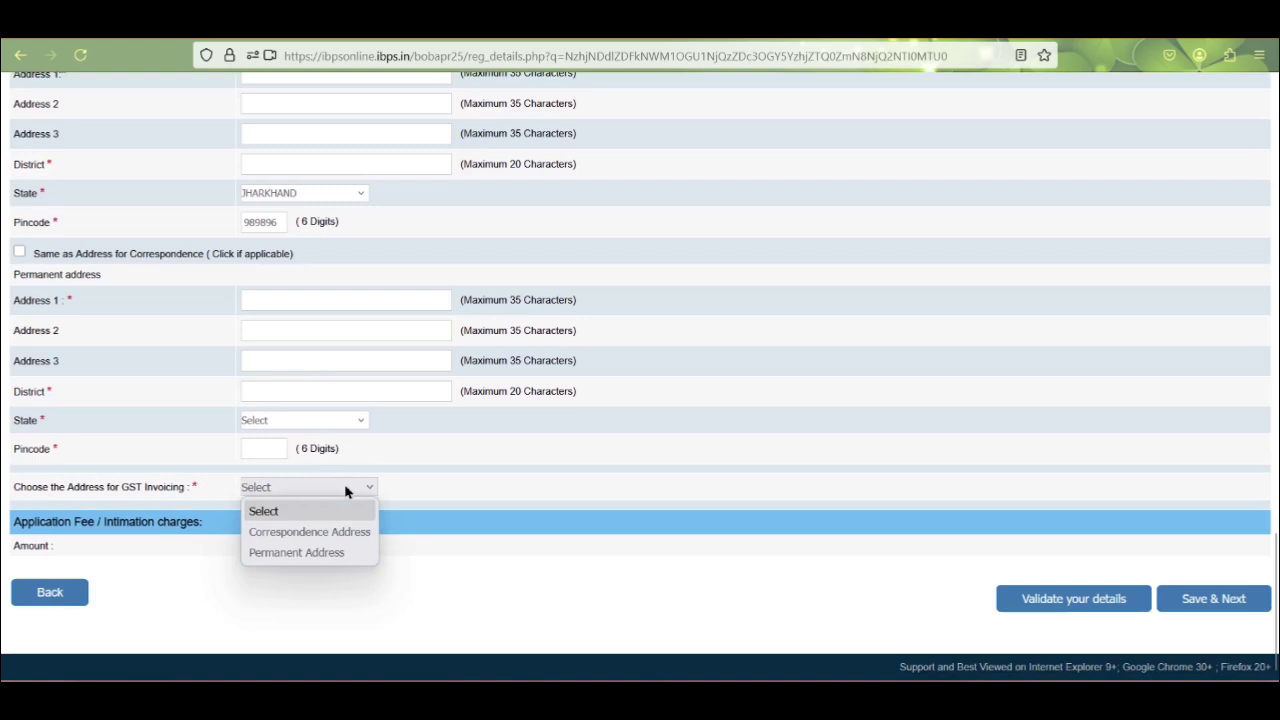
left_click(313, 556)
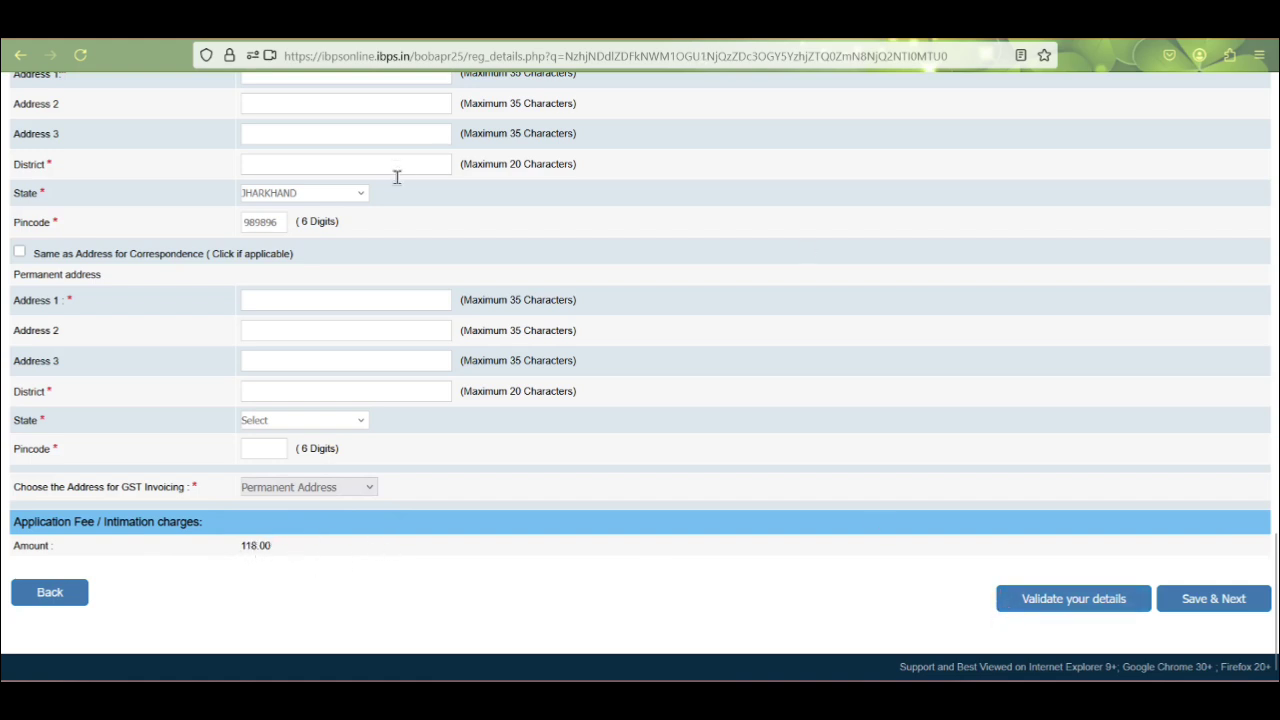
left_click(1071, 609)
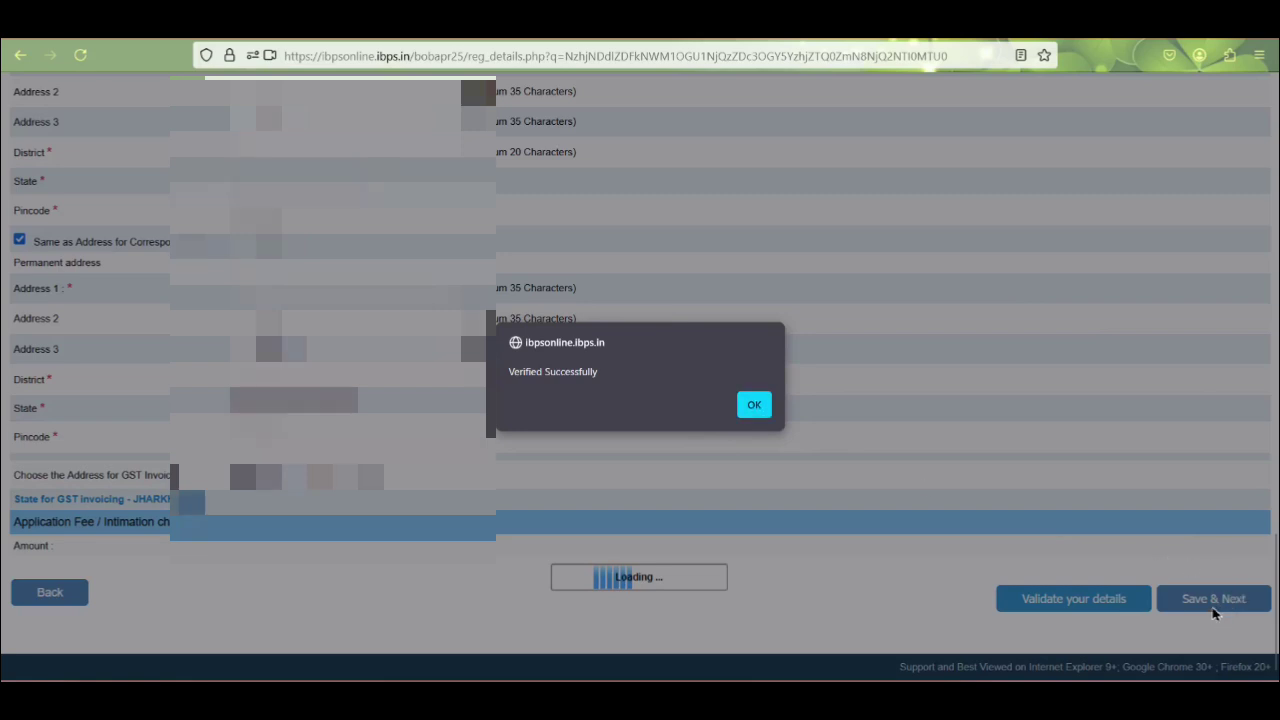
left_click(745, 403)
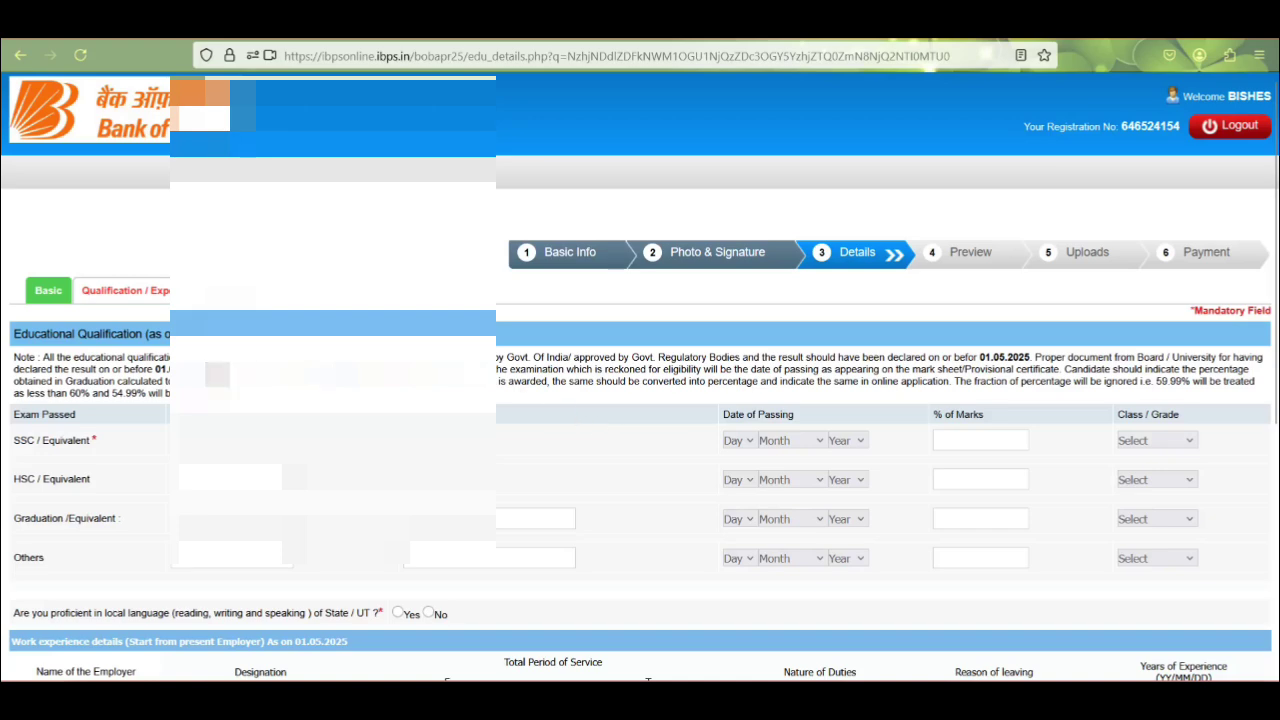
Set the SSC / Equivalent date of passing to 03 May 2011 in the educational qualifications
scroll(44, 279, "down", 3)
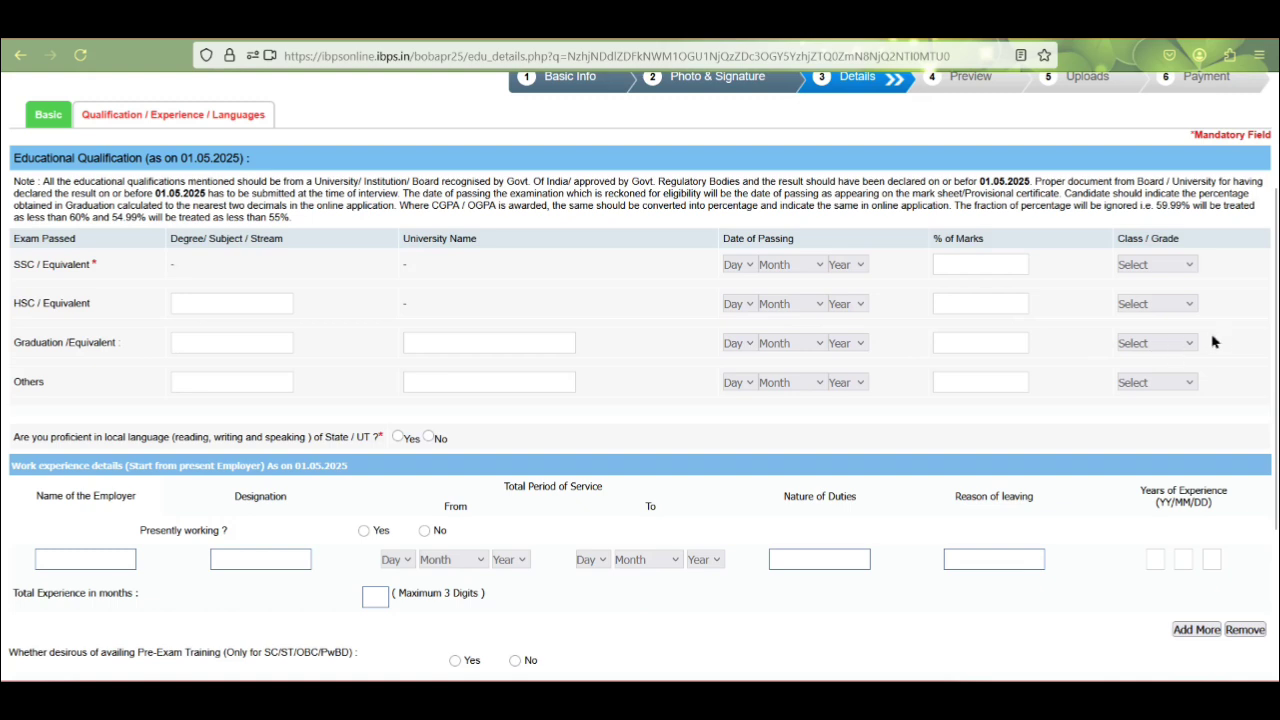
left_click(861, 267)
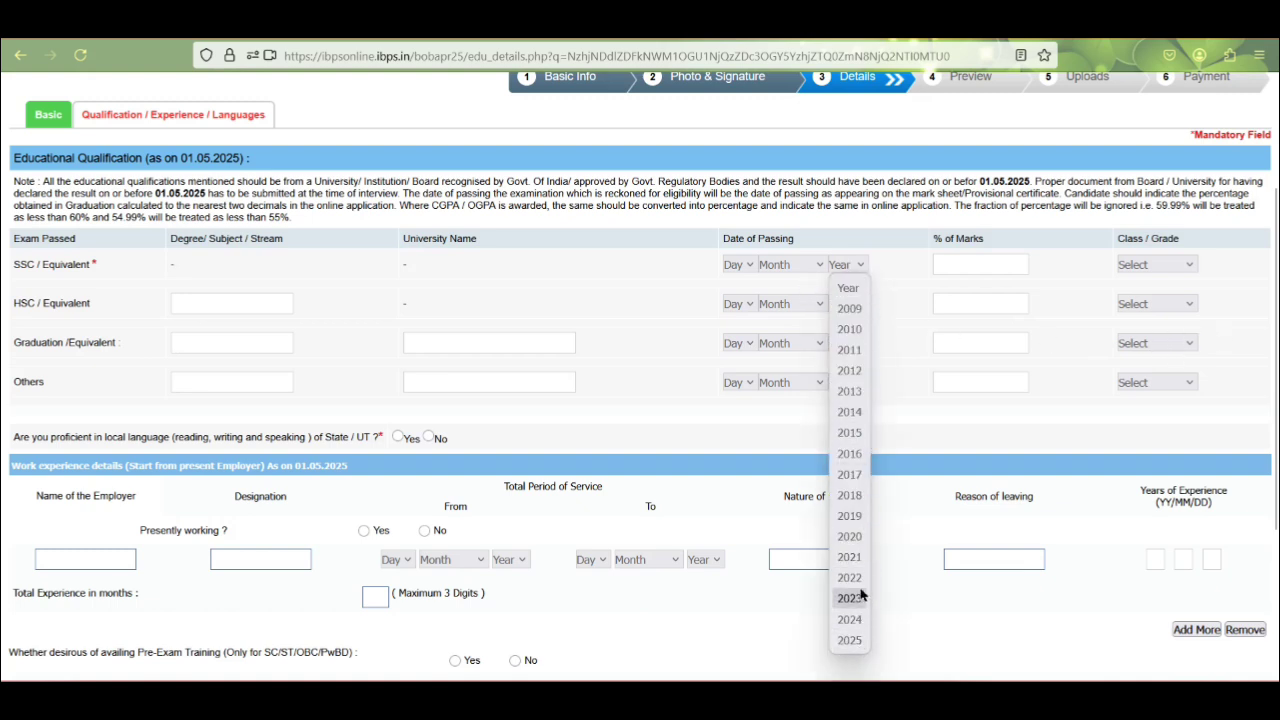
left_click(850, 353)
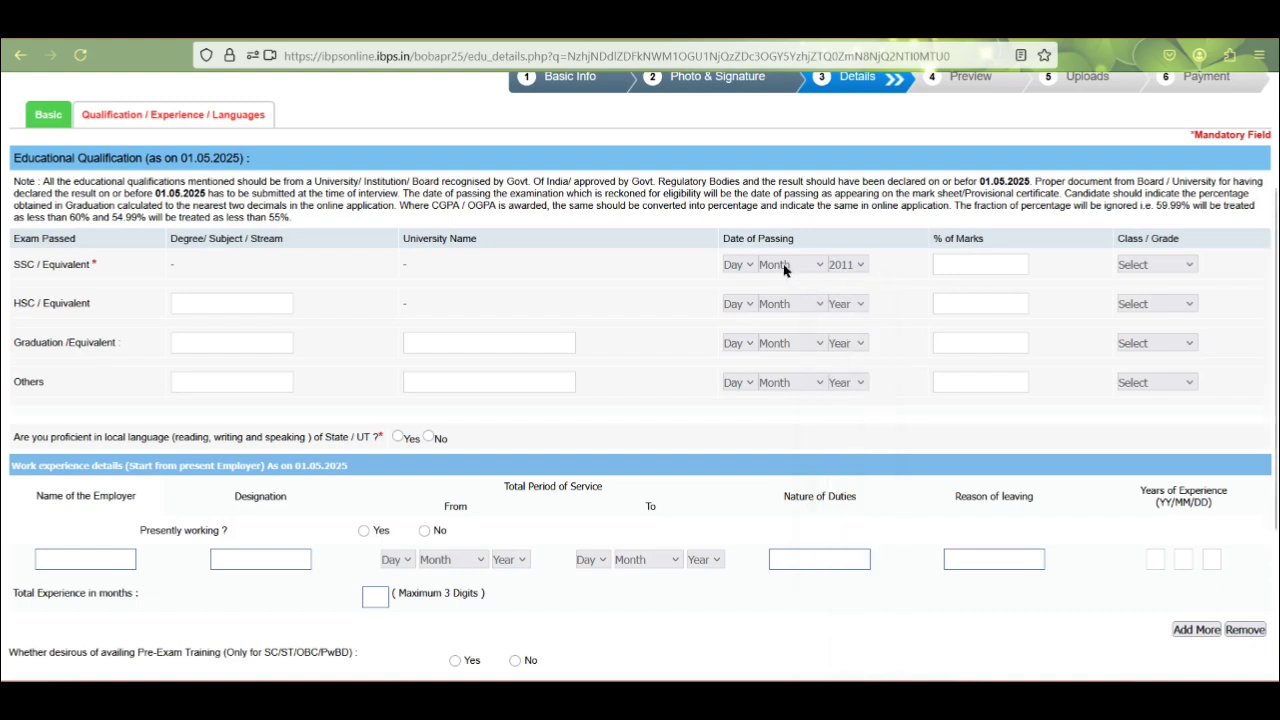
left_click(786, 268)
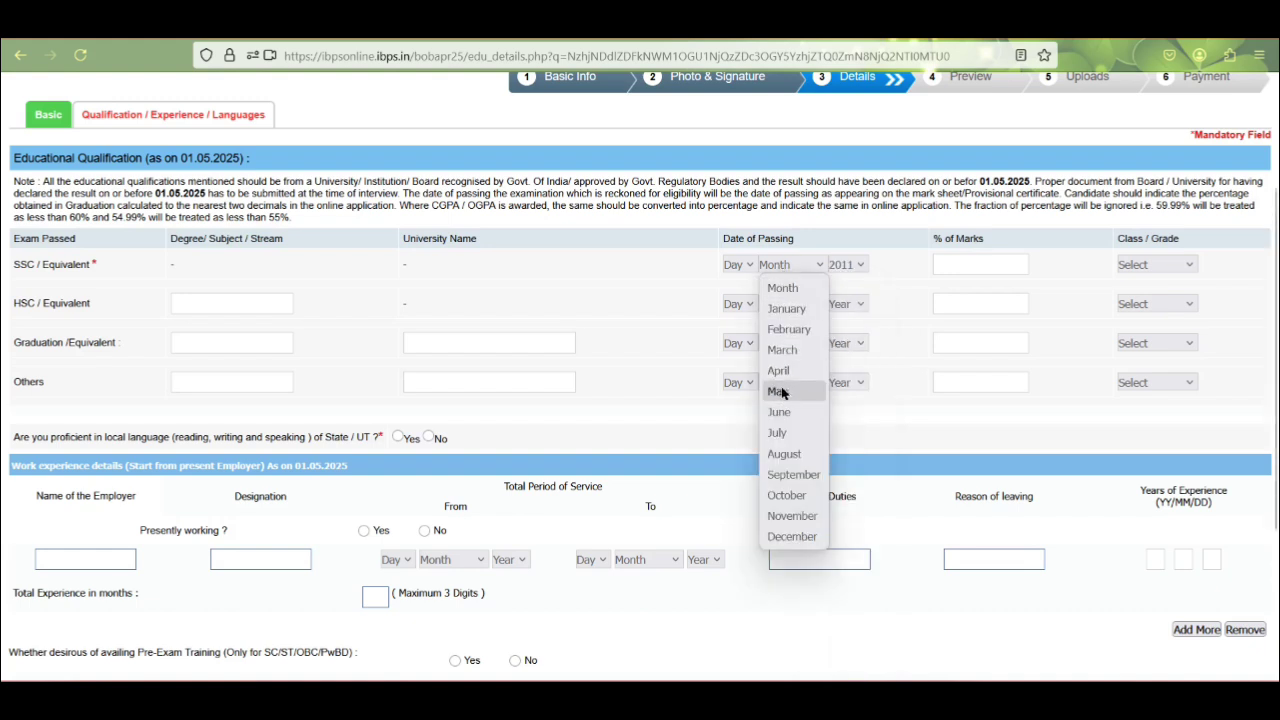
left_click(778, 391)
left_click(734, 264)
left_click(739, 350)
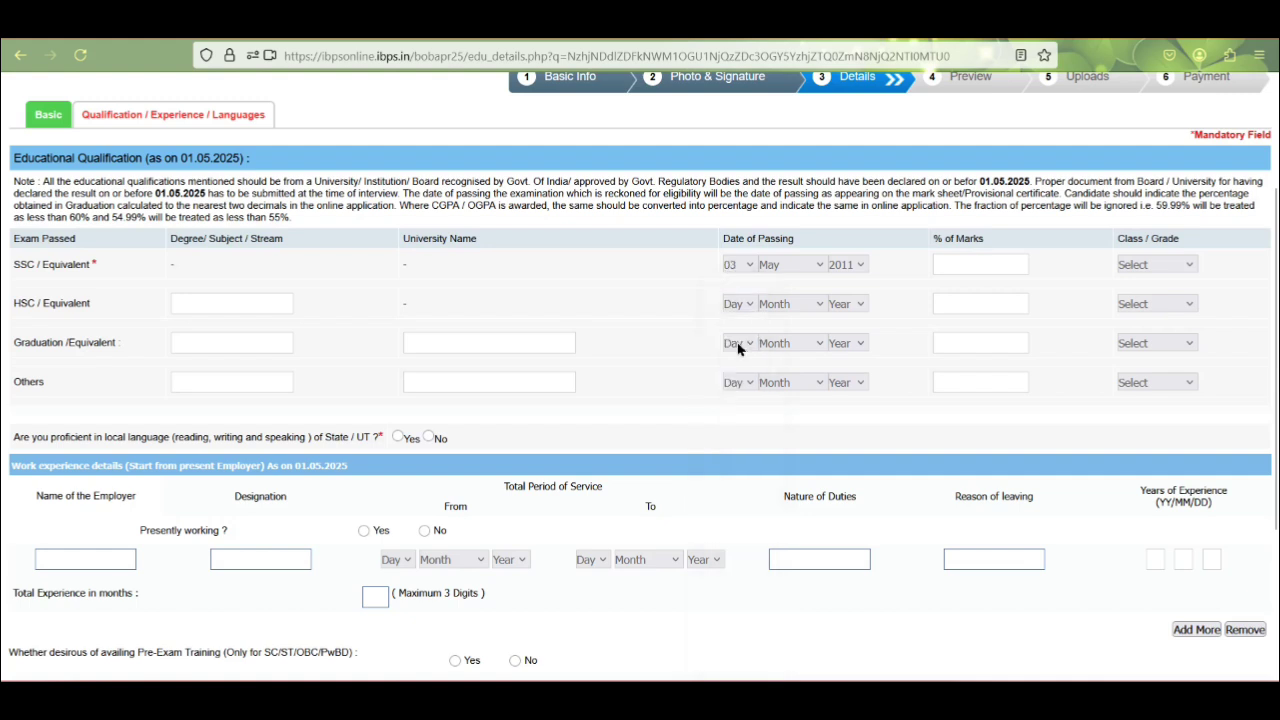
Enter 55.00 as the SSC percentage of marks and set its class to Second Class
left_click(946, 264)
type("55.00")
left_click(1175, 264)
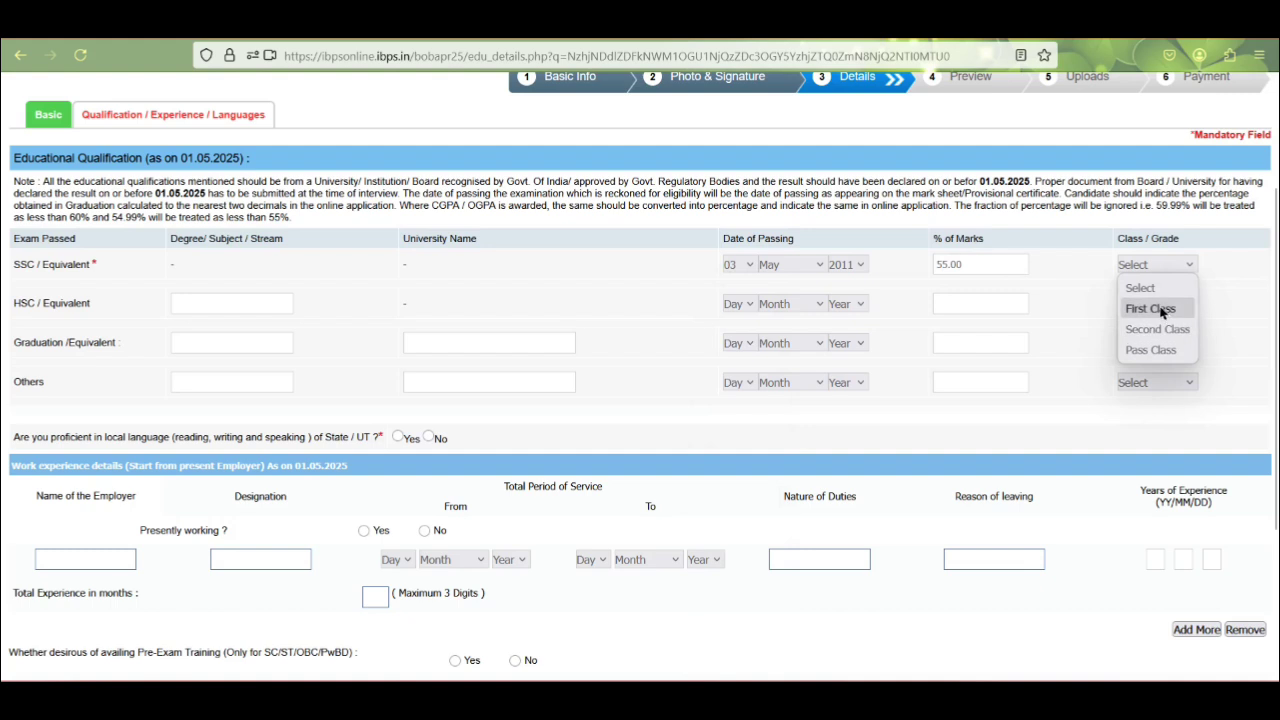
left_click(1163, 310)
left_click(1155, 266)
left_click(1163, 330)
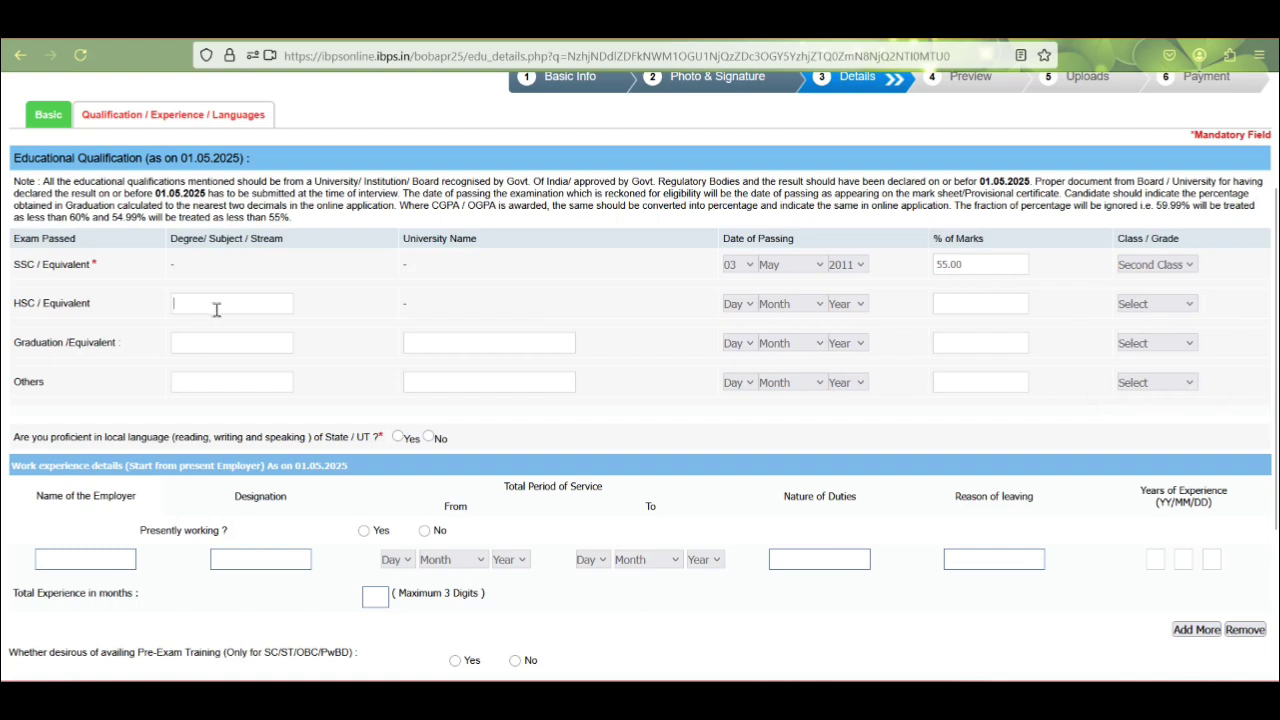
Fill in the HSC / Equivalent row with stream ARST, passing date 01 April 2013, 60.00 percent marks and First Class
left_click(216, 310)
type("ARST")
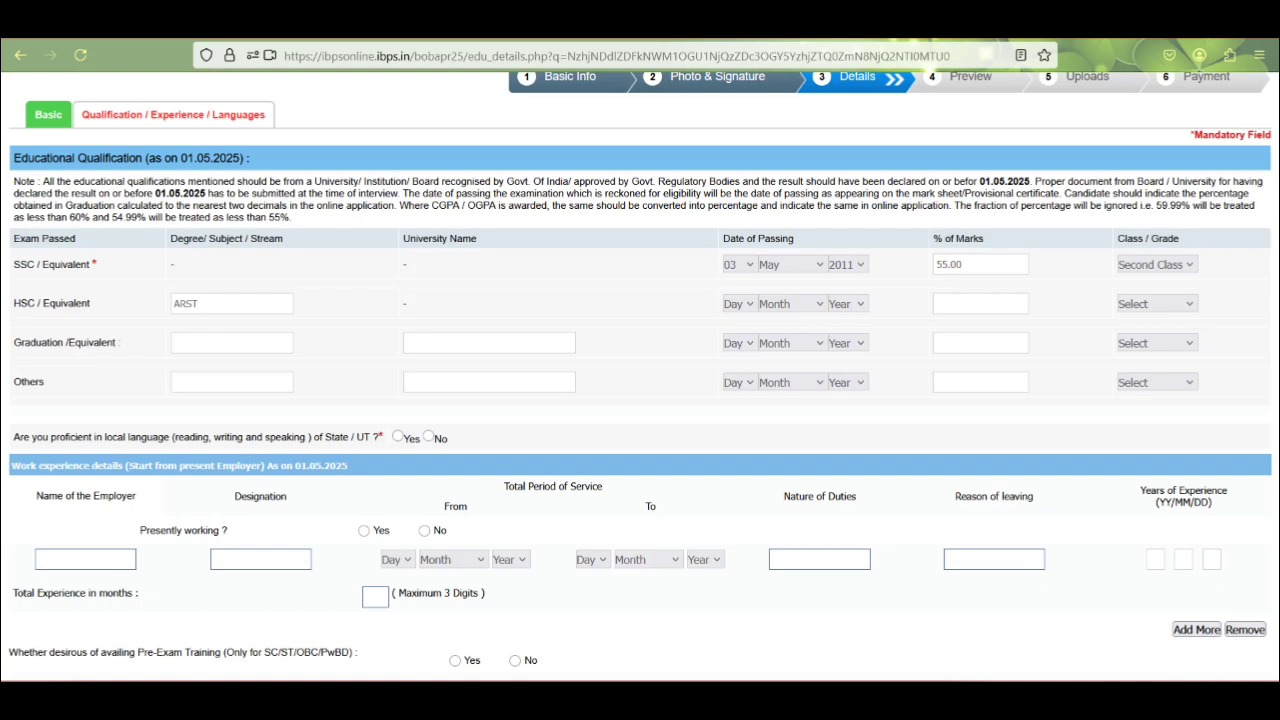
left_click(854, 310)
left_click(849, 436)
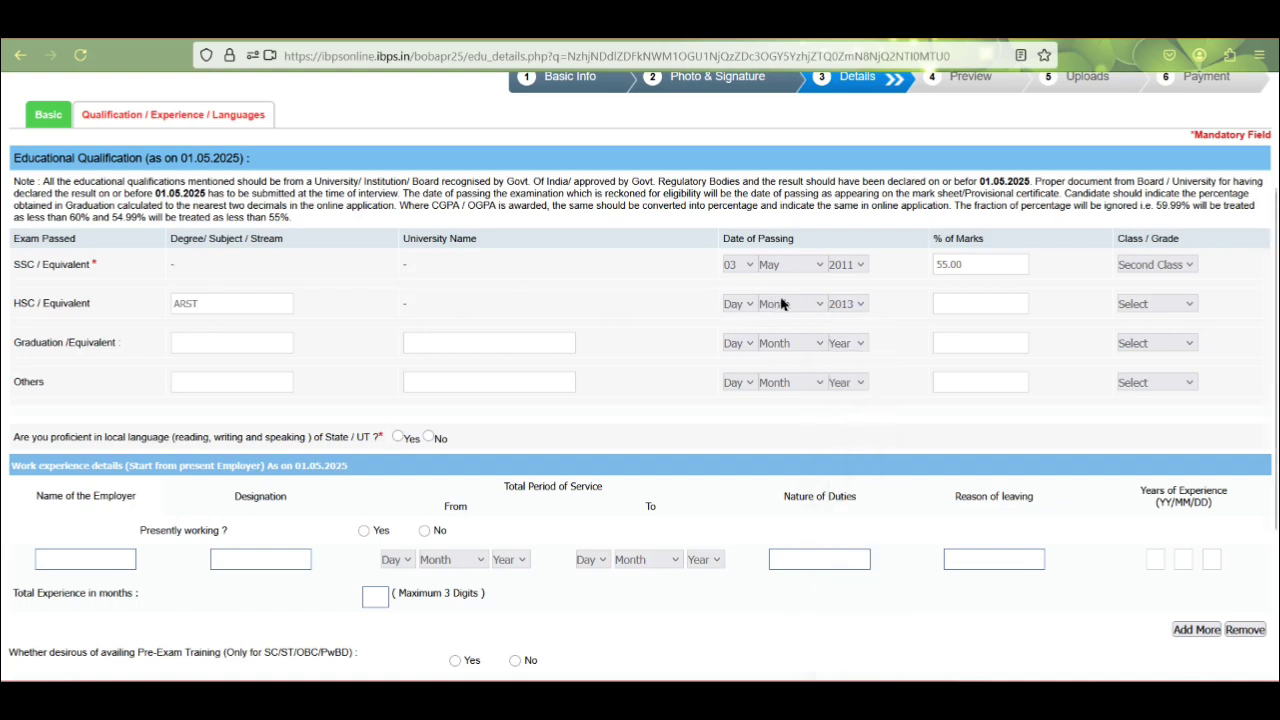
left_click(783, 304)
left_click(778, 407)
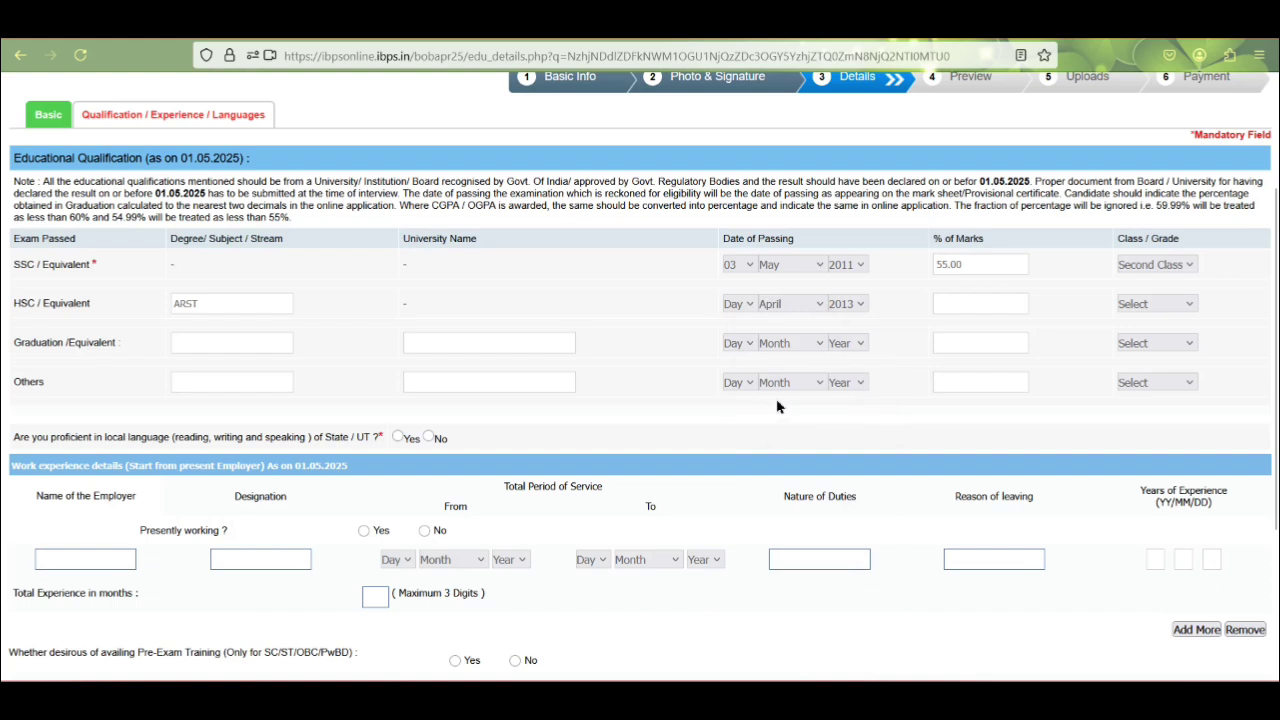
left_click(725, 303)
left_click(743, 350)
left_click(1168, 305)
left_click(1170, 347)
Enter Hindi as a known language and mark it for reading, writing and speaking
scroll(396, 339, "down", 3)
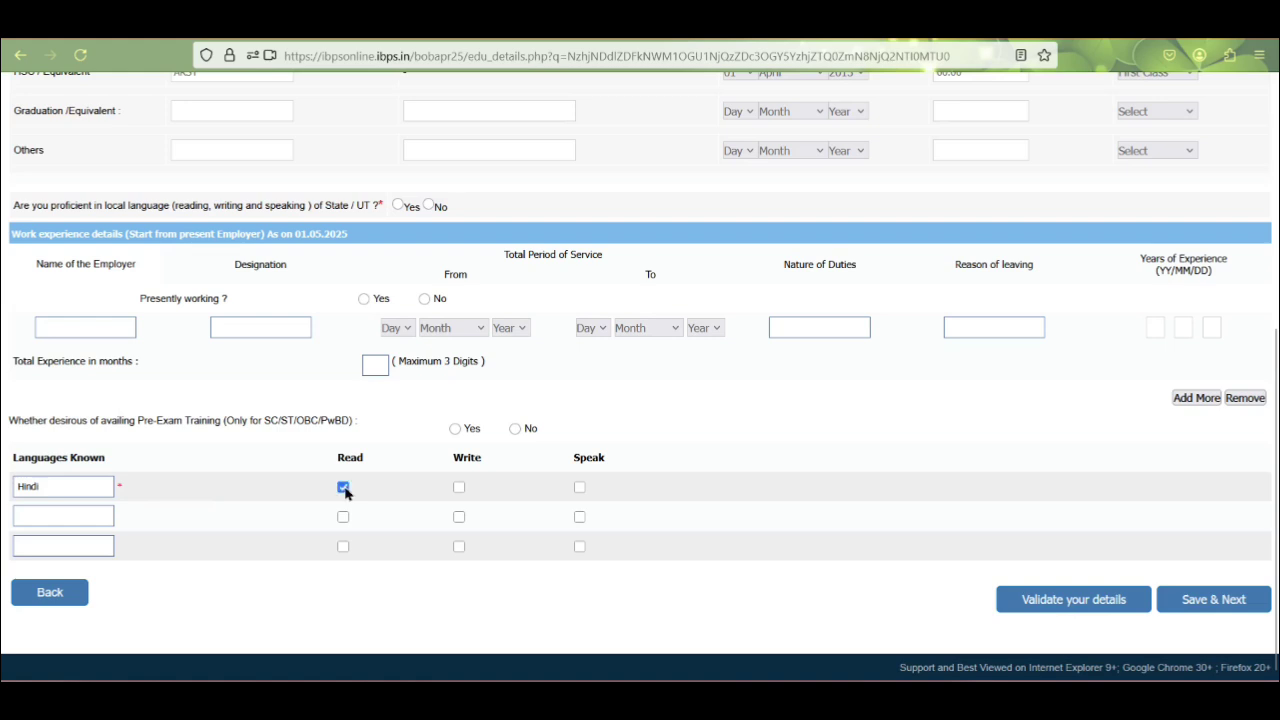
left_click(459, 489)
left_click(580, 488)
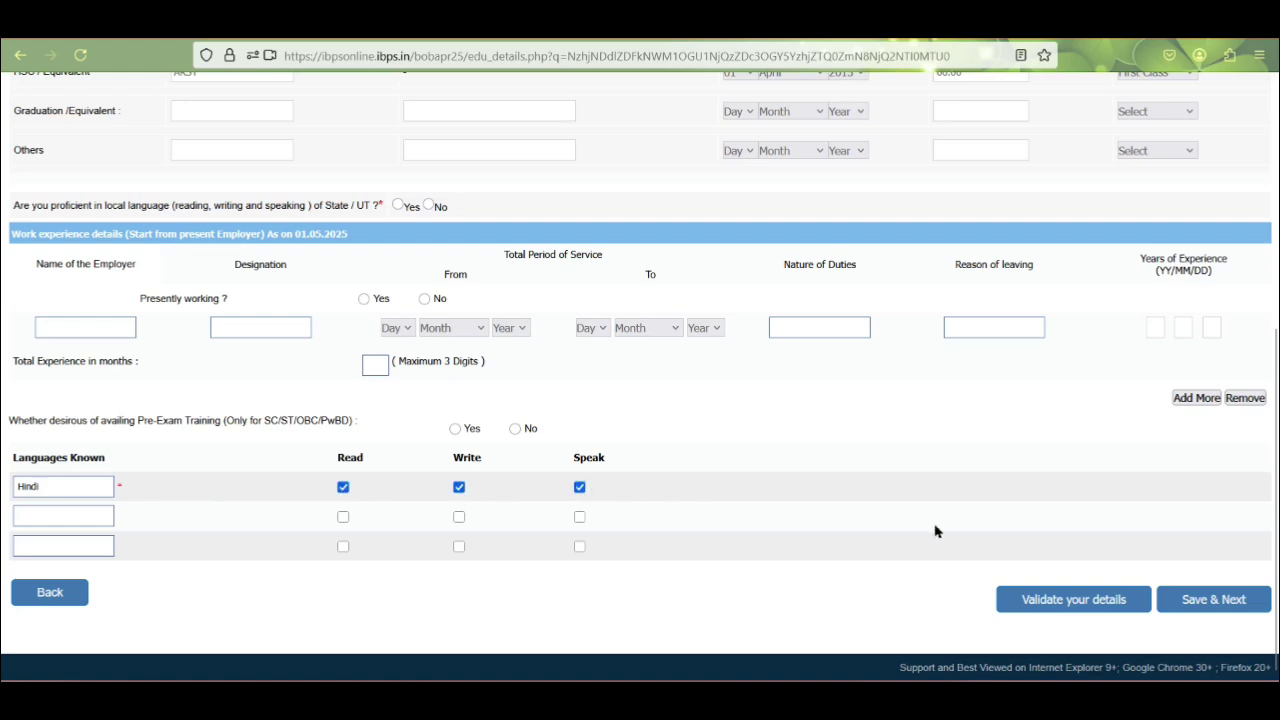
Answer Yes to local language proficiency and No to pre-exam training, and validate and save the qualification details
left_click(429, 206)
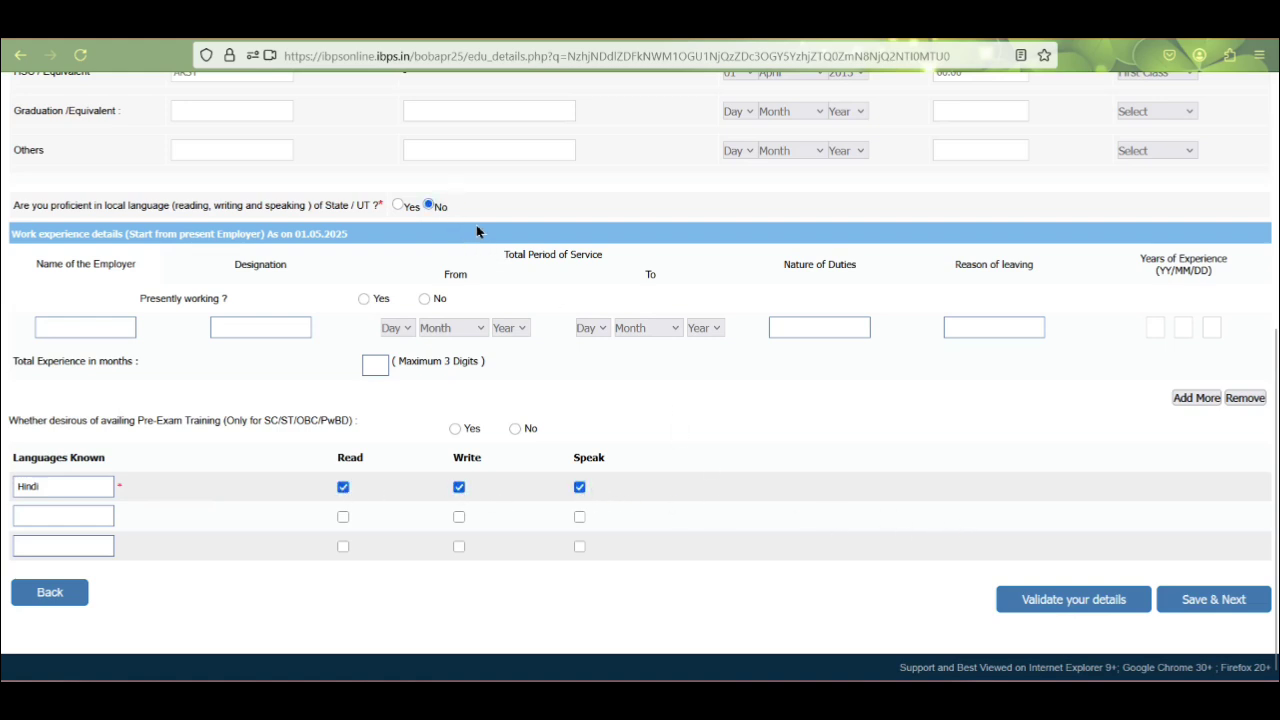
left_click(1070, 607)
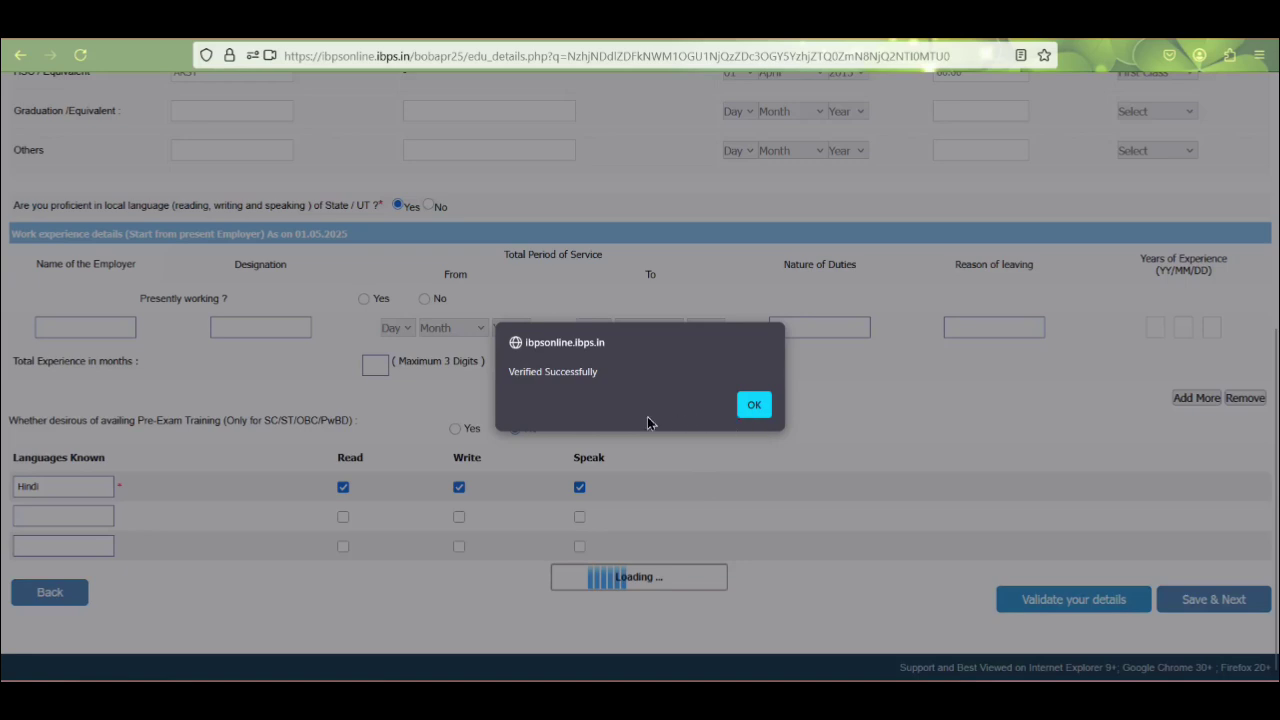
left_click(756, 412)
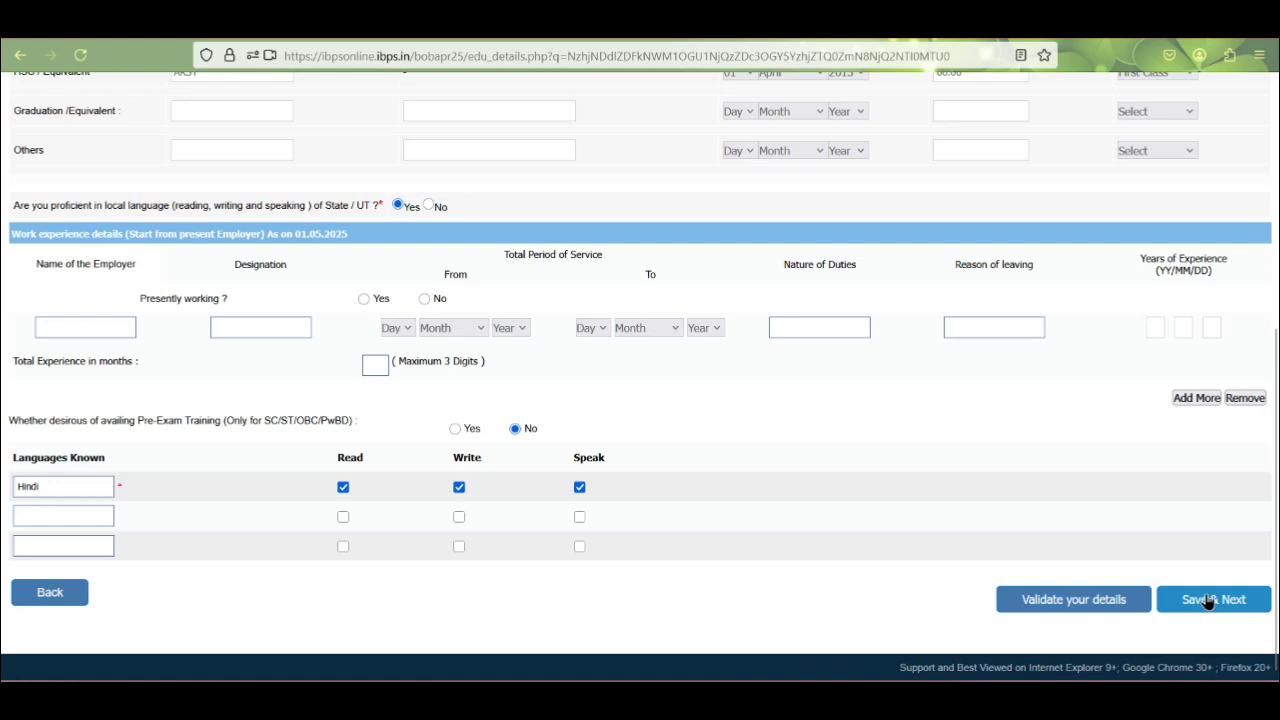
left_click(1208, 599)
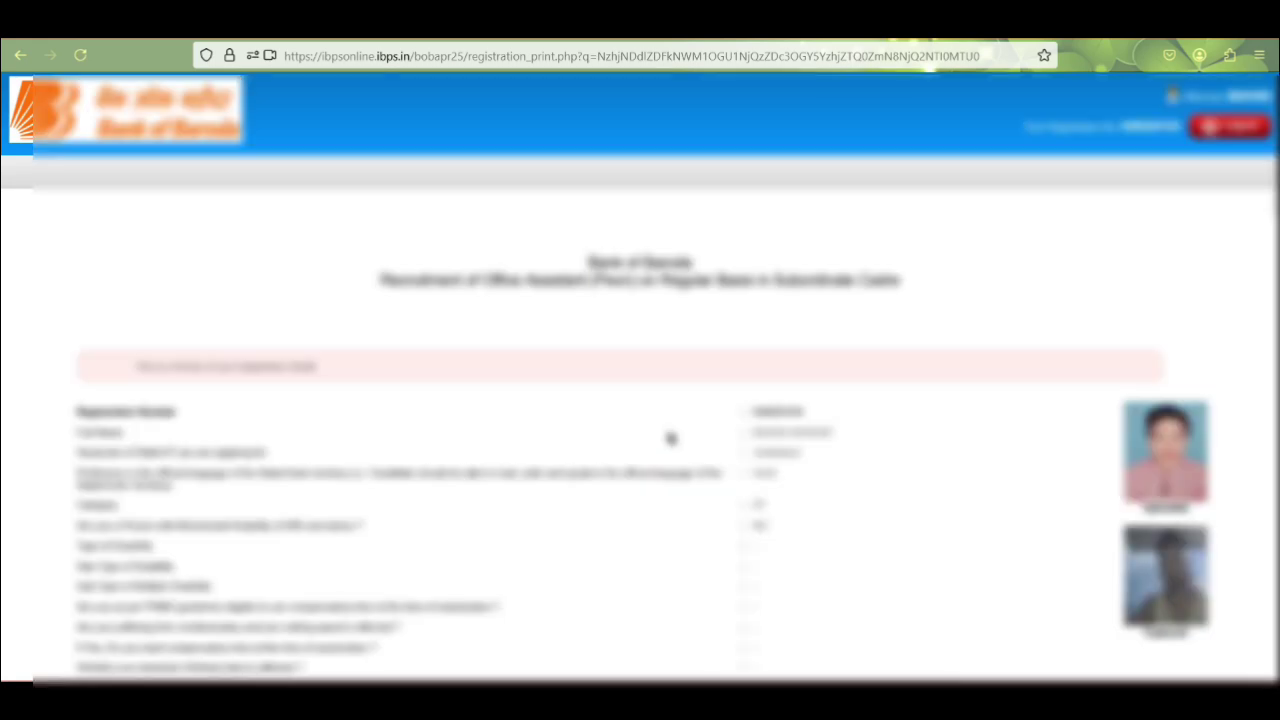
Review the application preview, agree to the declaration and complete the registration
scroll(671, 438, "down", 2)
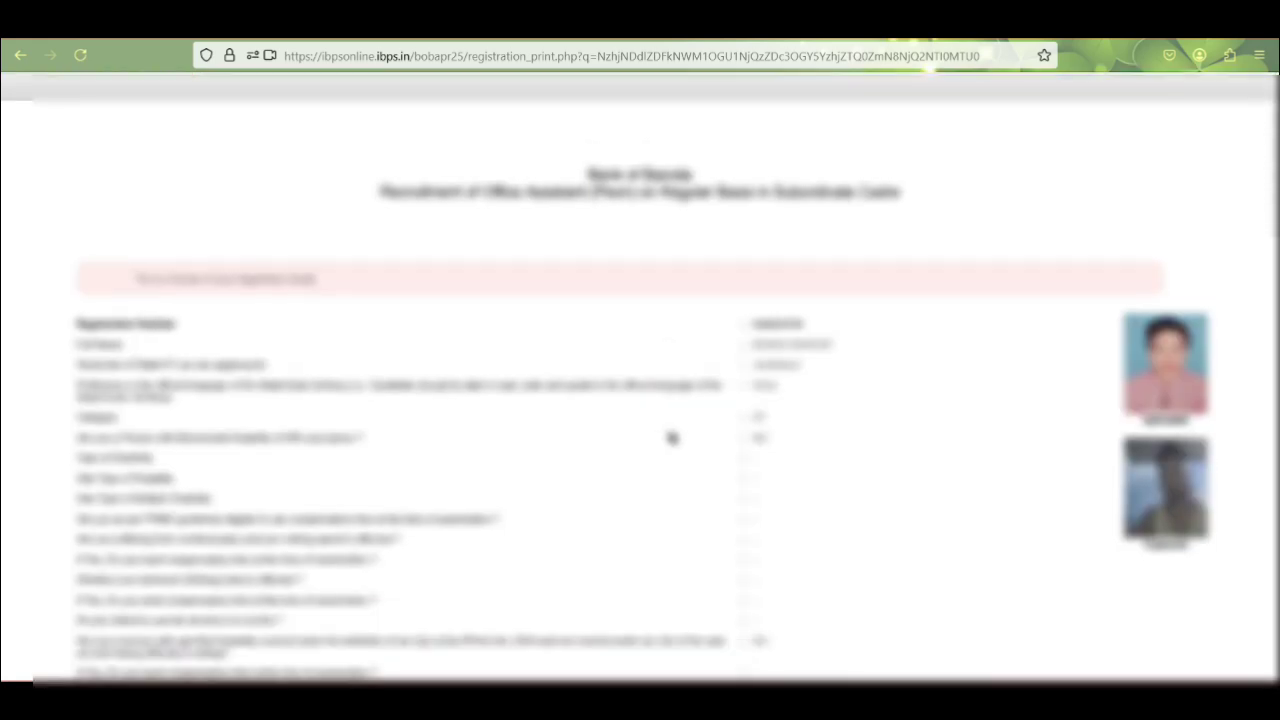
scroll(685, 431, "down", 2)
scroll(688, 432, "down", 10)
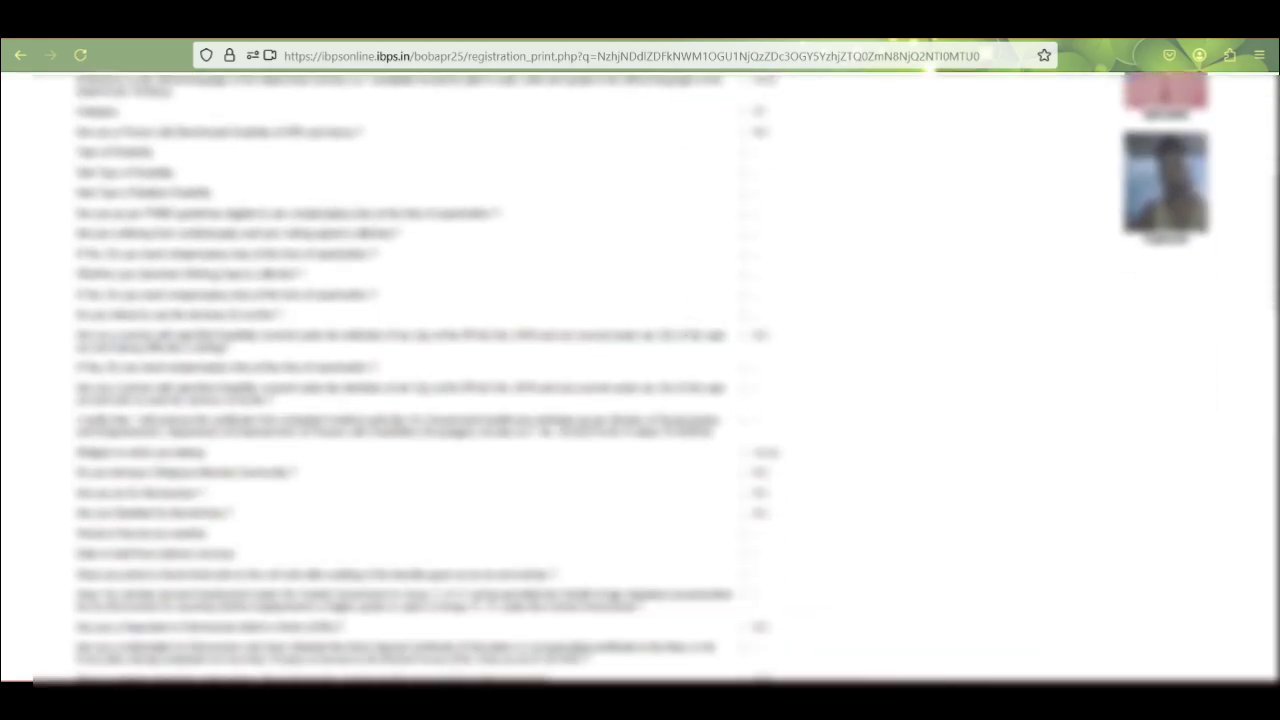
scroll(692, 433, "down", 15)
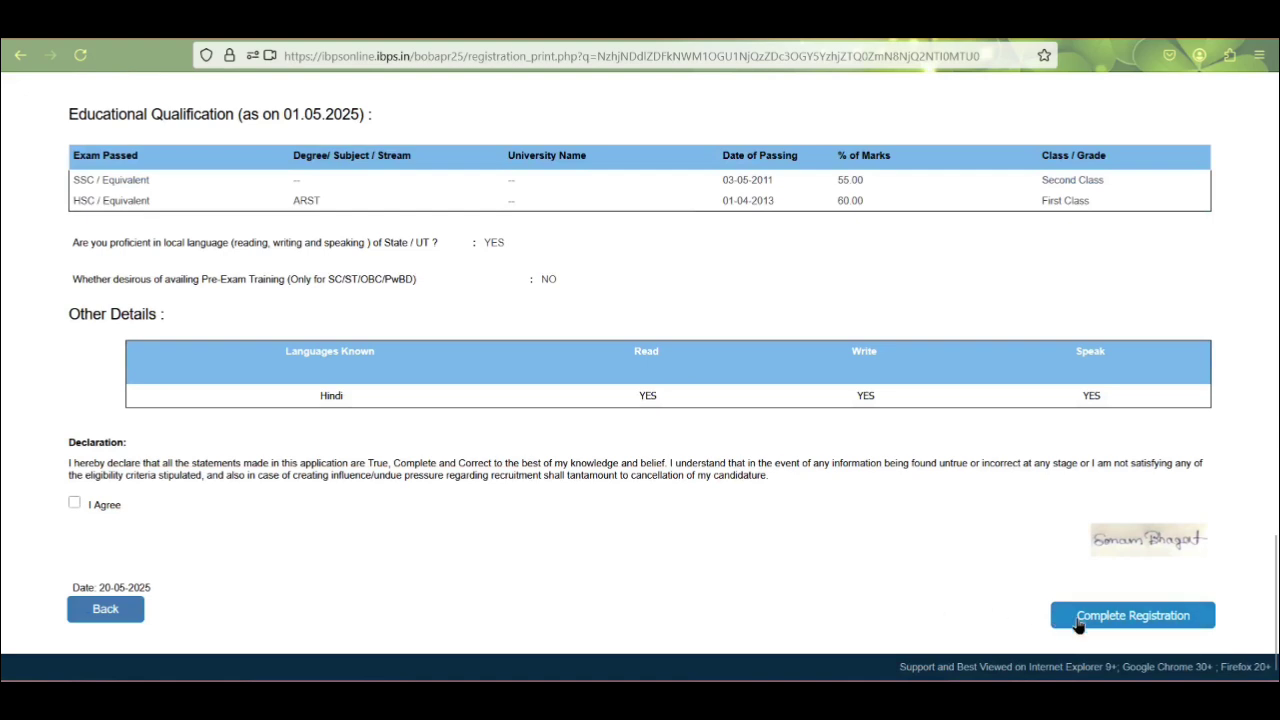
left_click(75, 504)
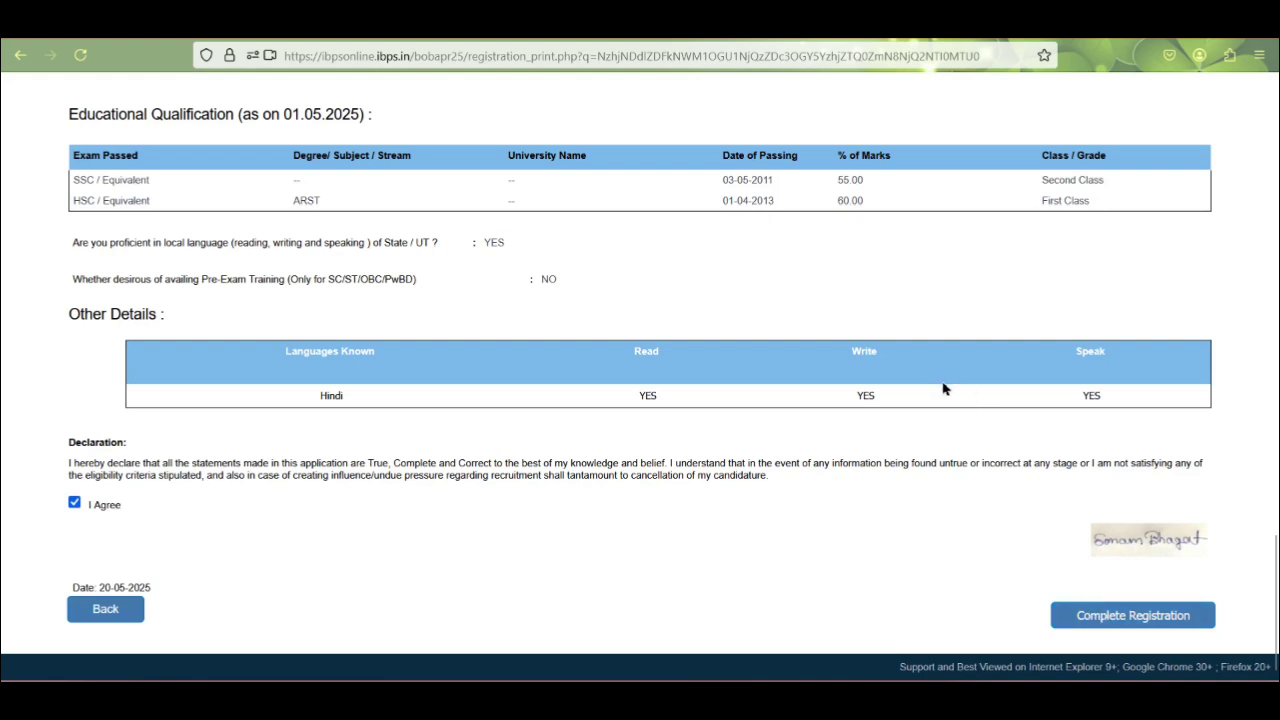
left_click(1094, 615)
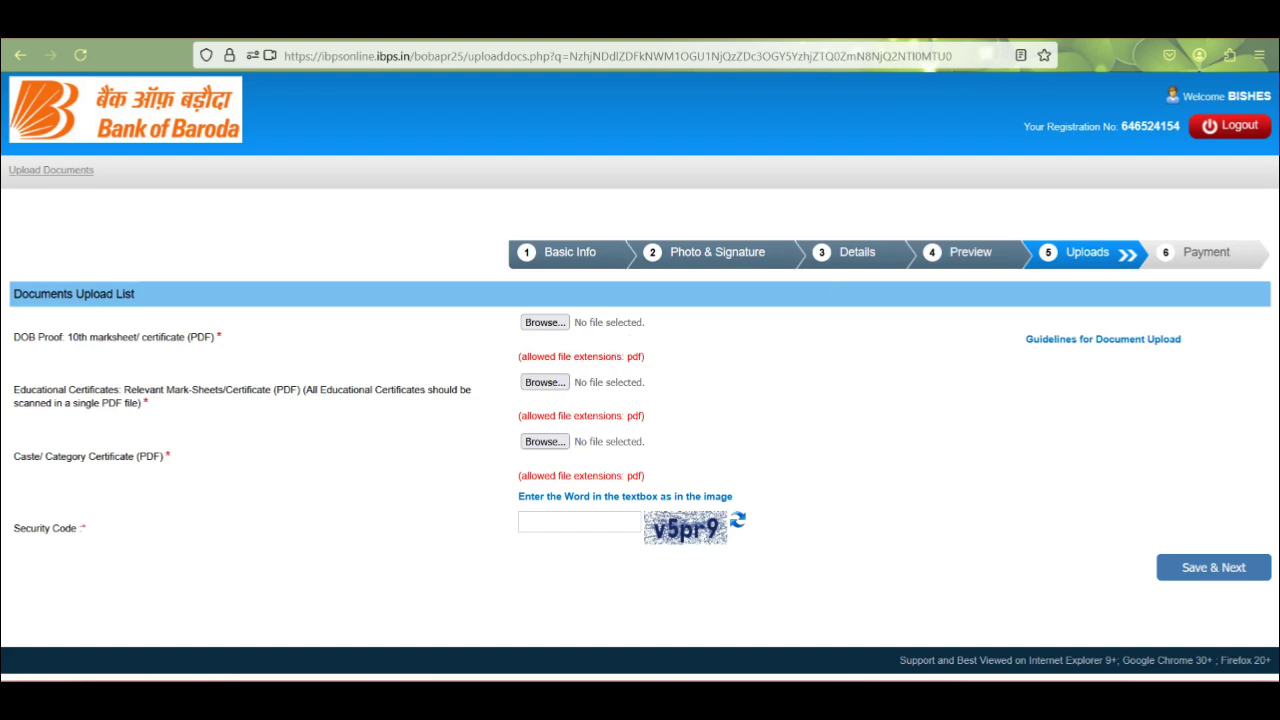
Open ilovepdf.com in a new tab and go to its JPG to PDF converter
left_click(1036, 34)
left_click(568, 162)
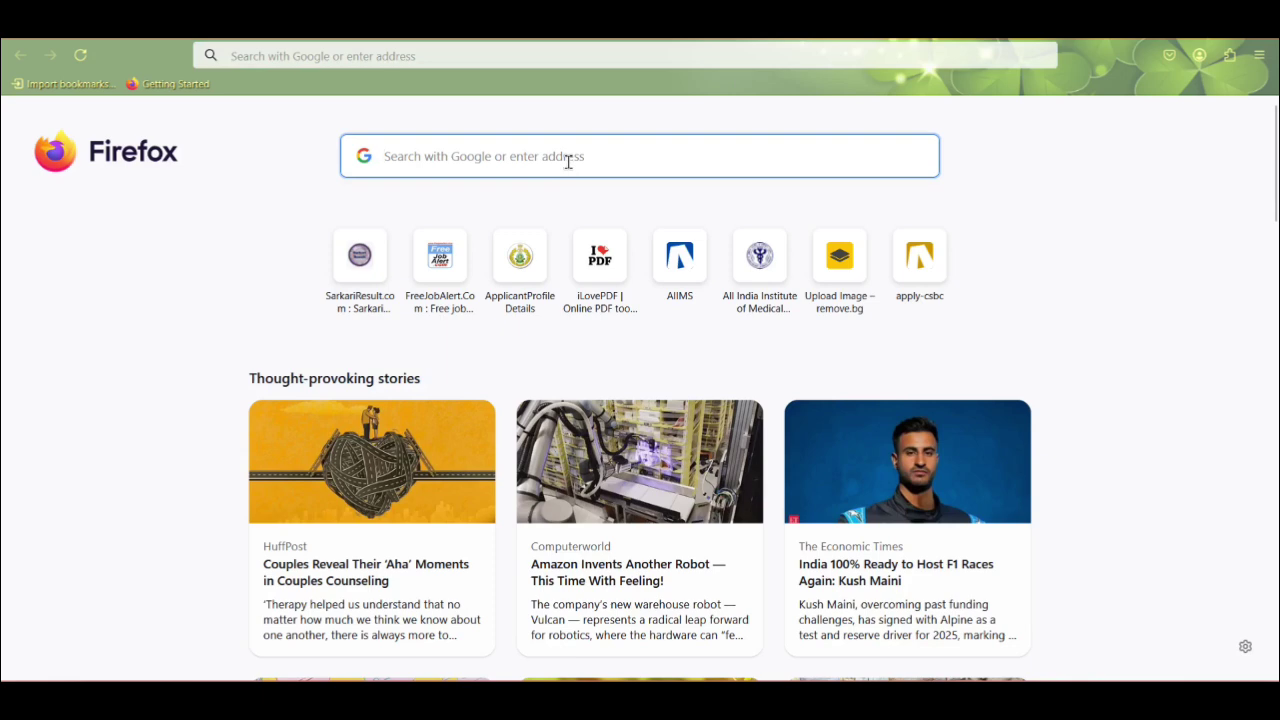
type("ilovepdf.com/")
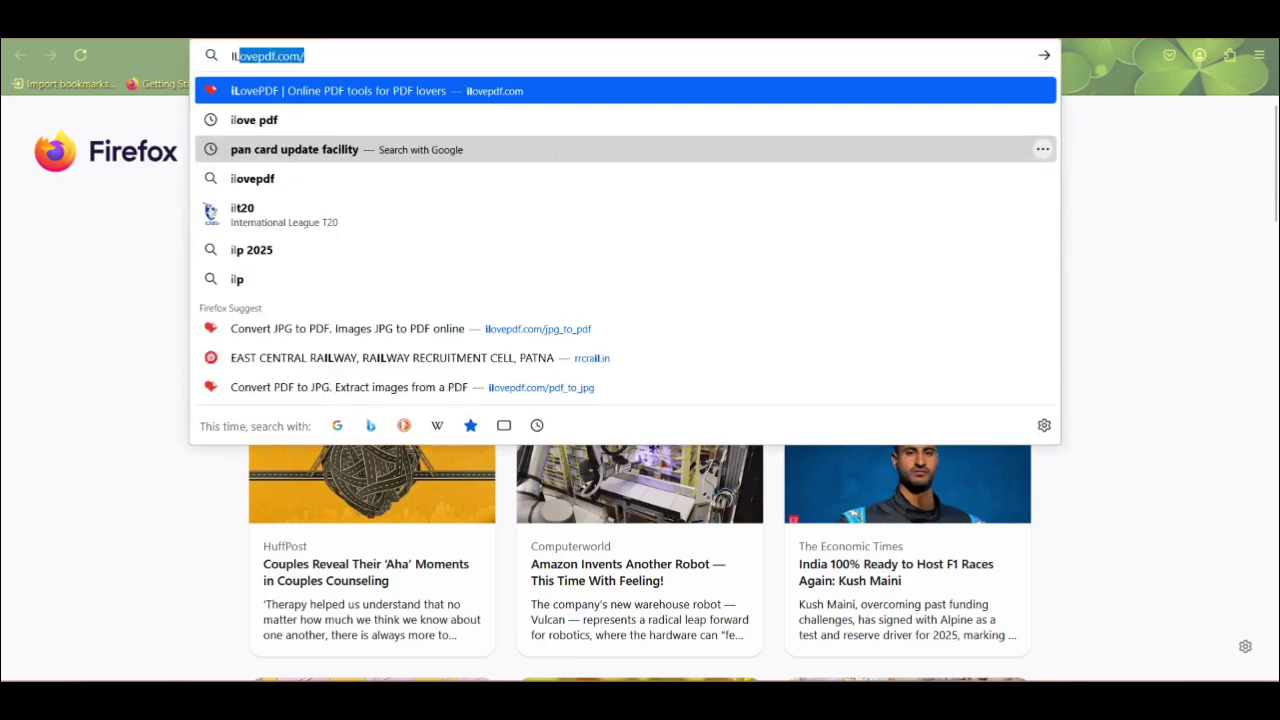
left_click(372, 91)
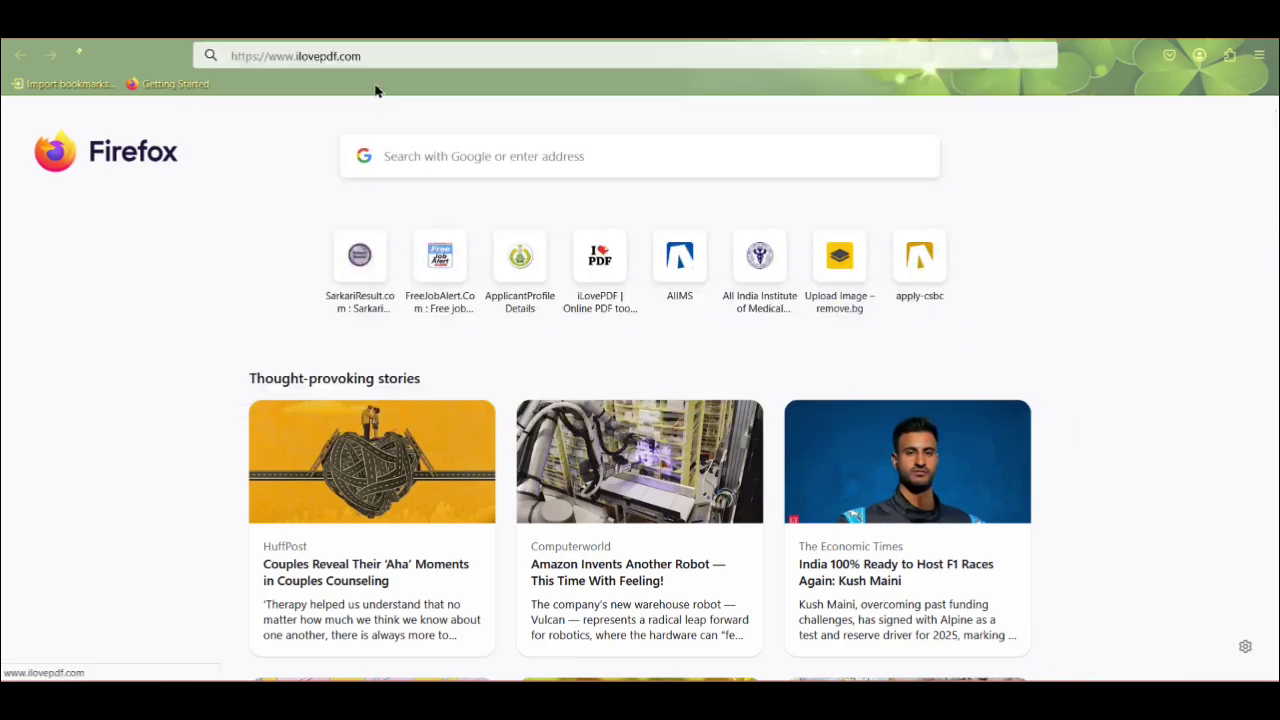
scroll(386, 471, "down", 3)
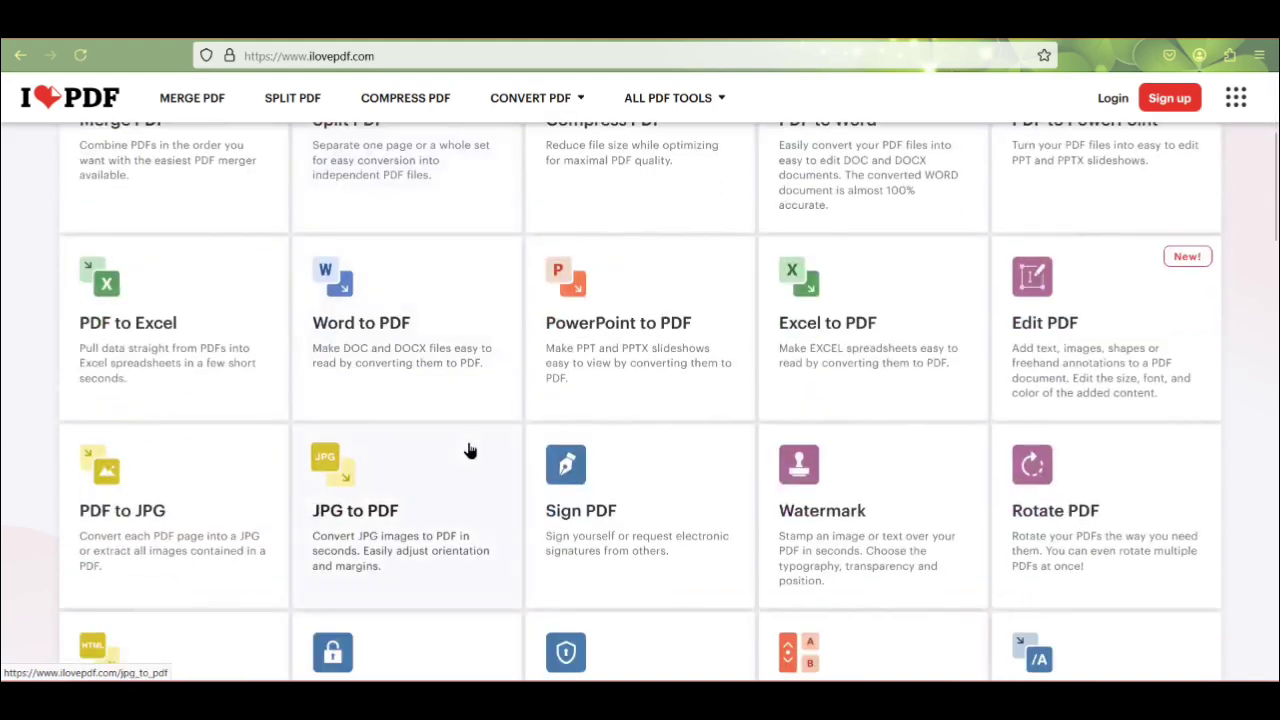
scroll(414, 471, "down", 2)
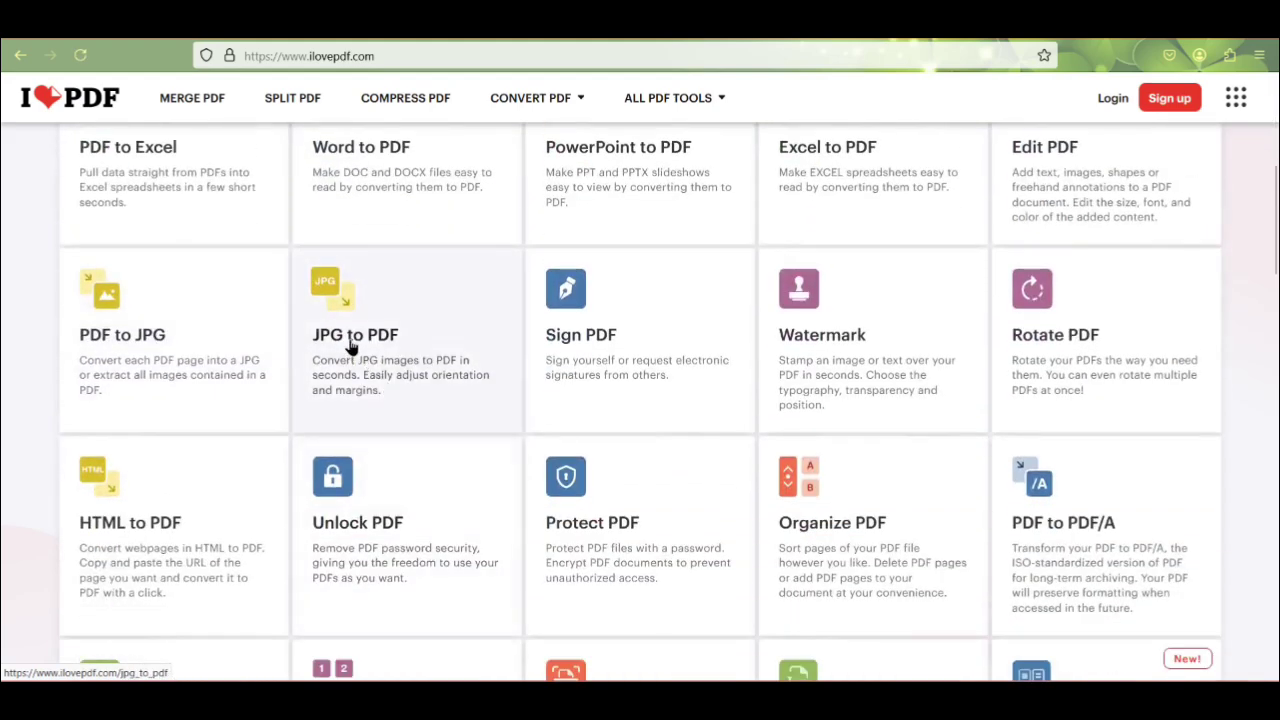
left_click(347, 358)
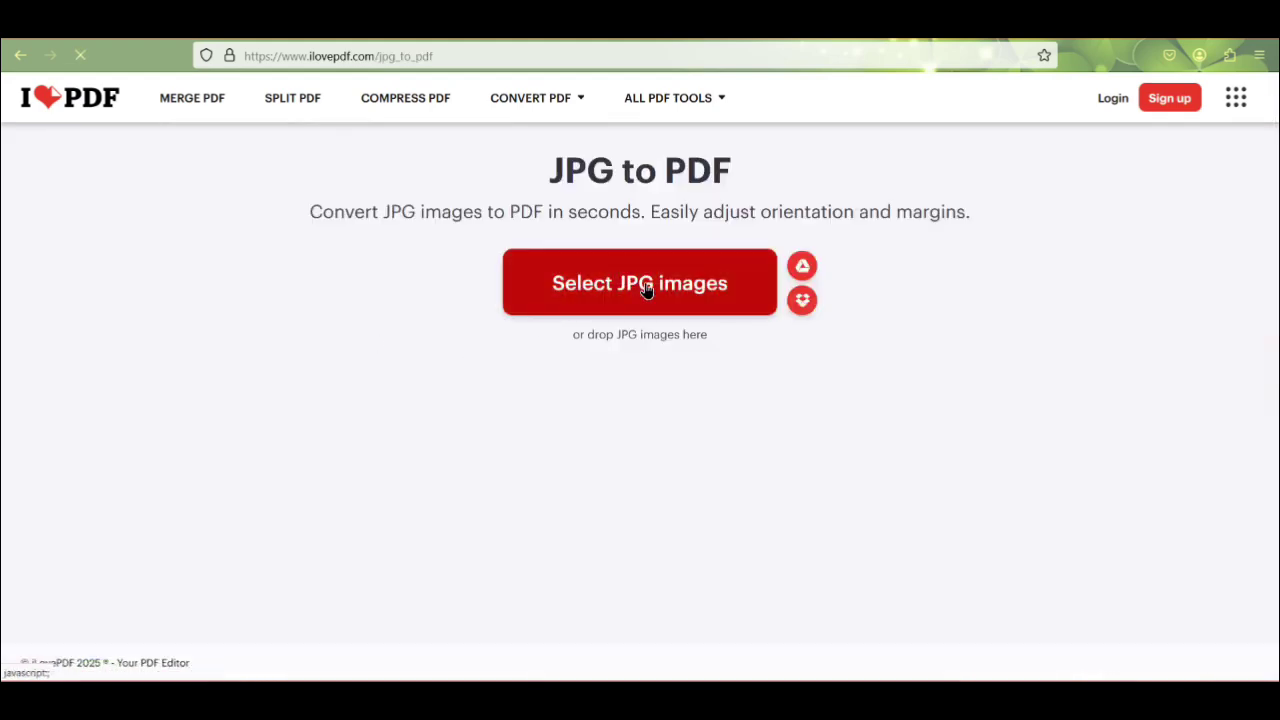
Load Image (3235).jpg from the Downloads folder into the converter, convert it to PDF and download the result
left_click(646, 289)
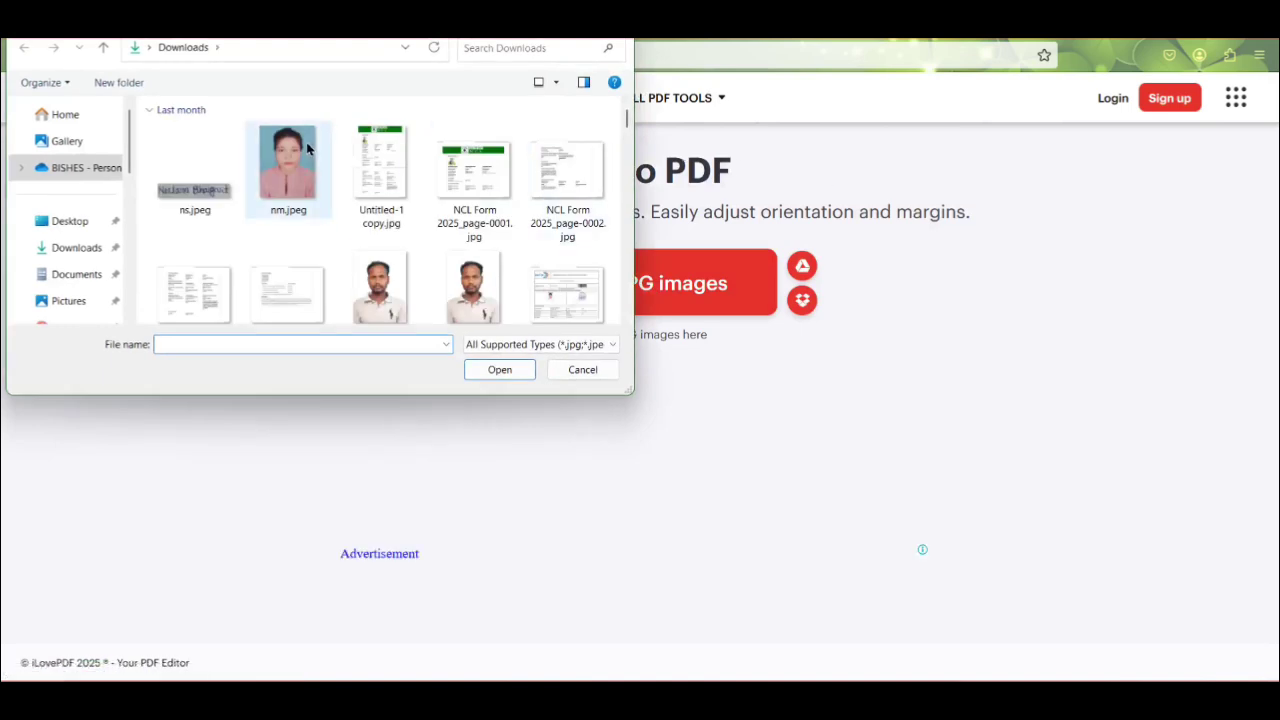
scroll(385, 200, "down", 3)
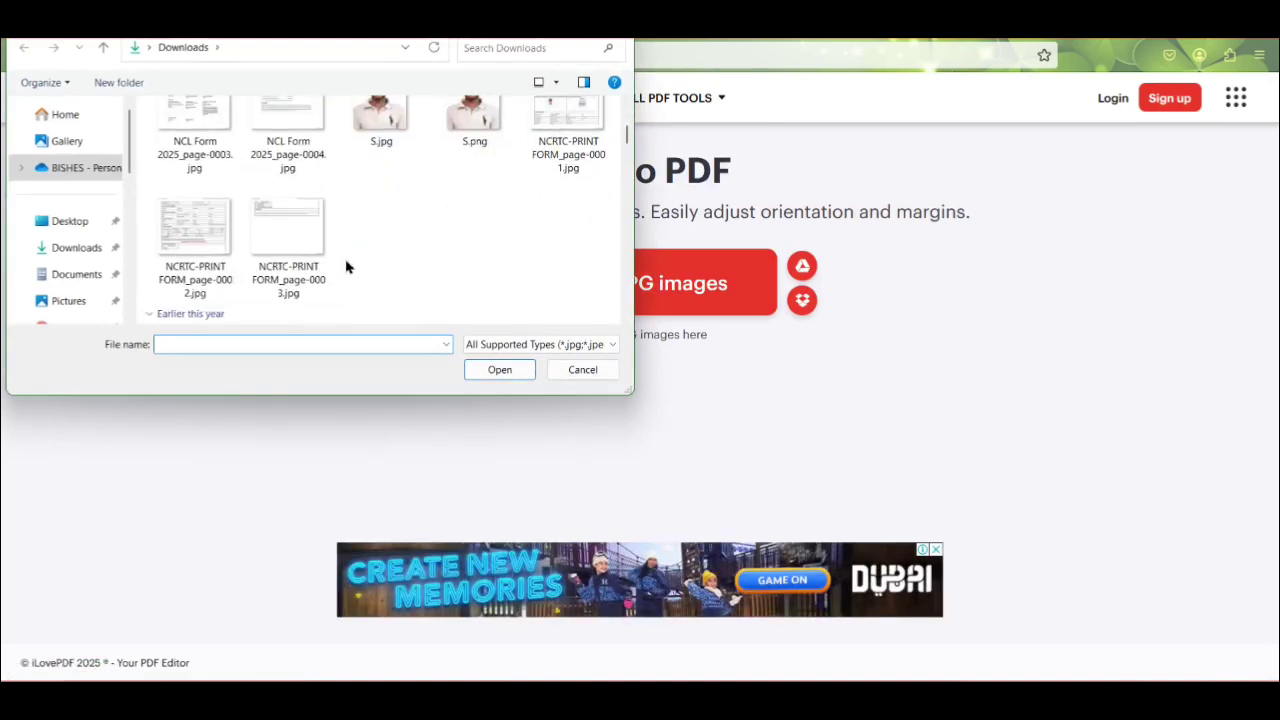
scroll(440, 218, "down", 5)
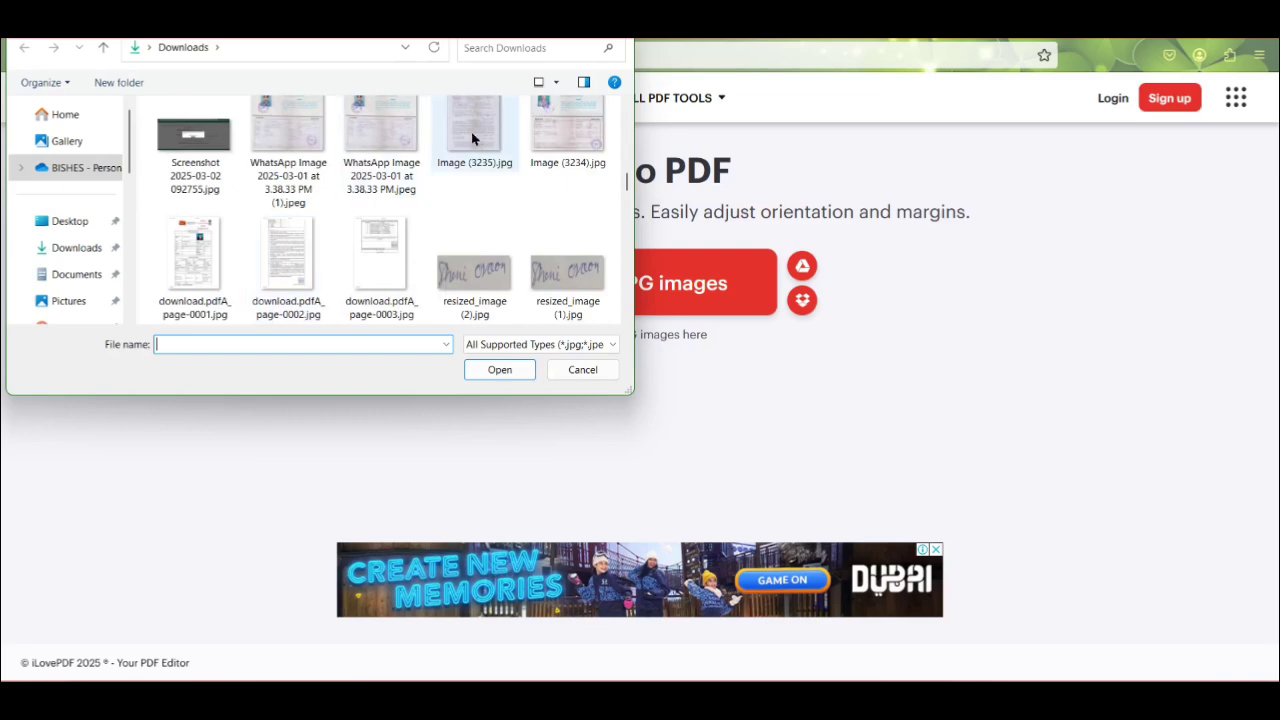
left_click(474, 145)
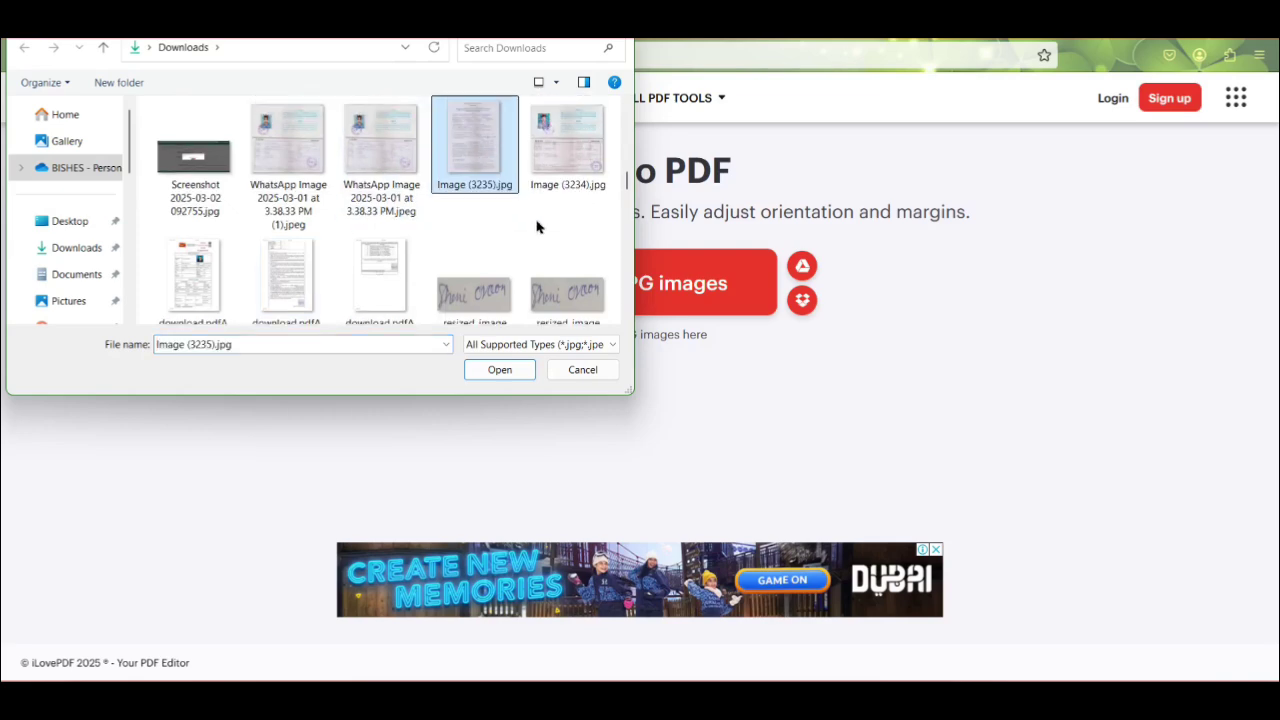
double_click(489, 173)
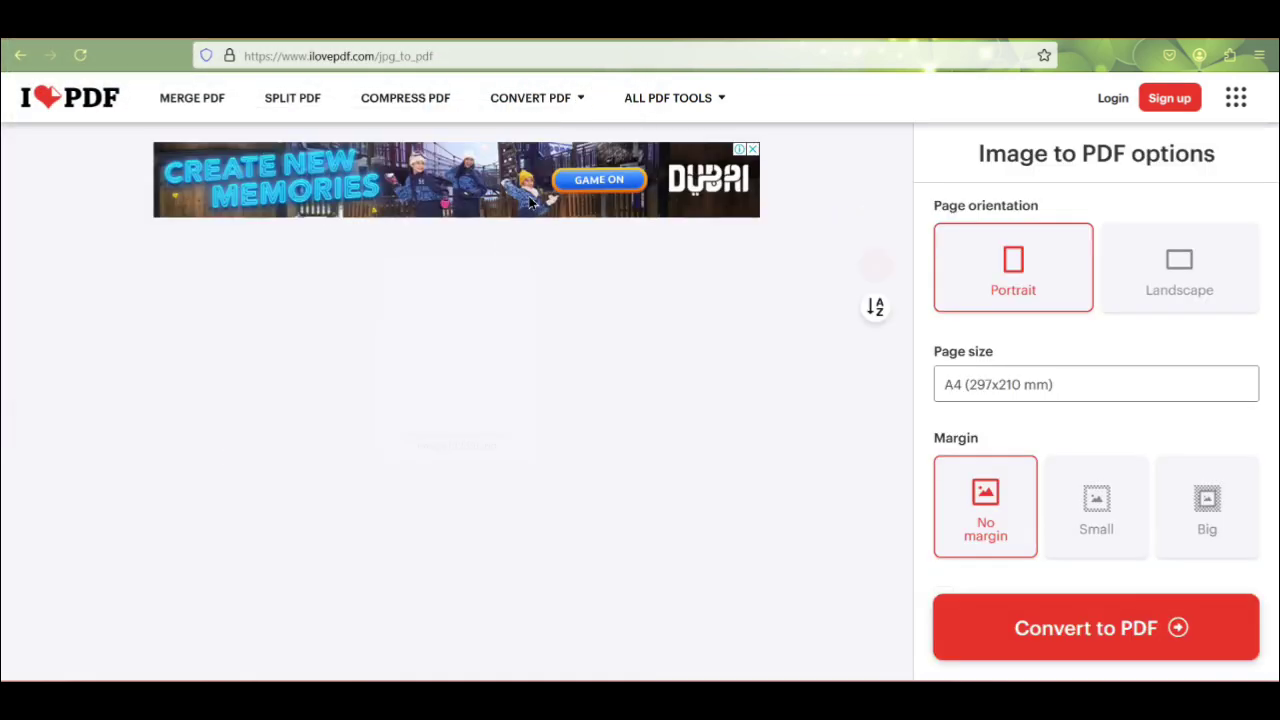
left_click(1064, 642)
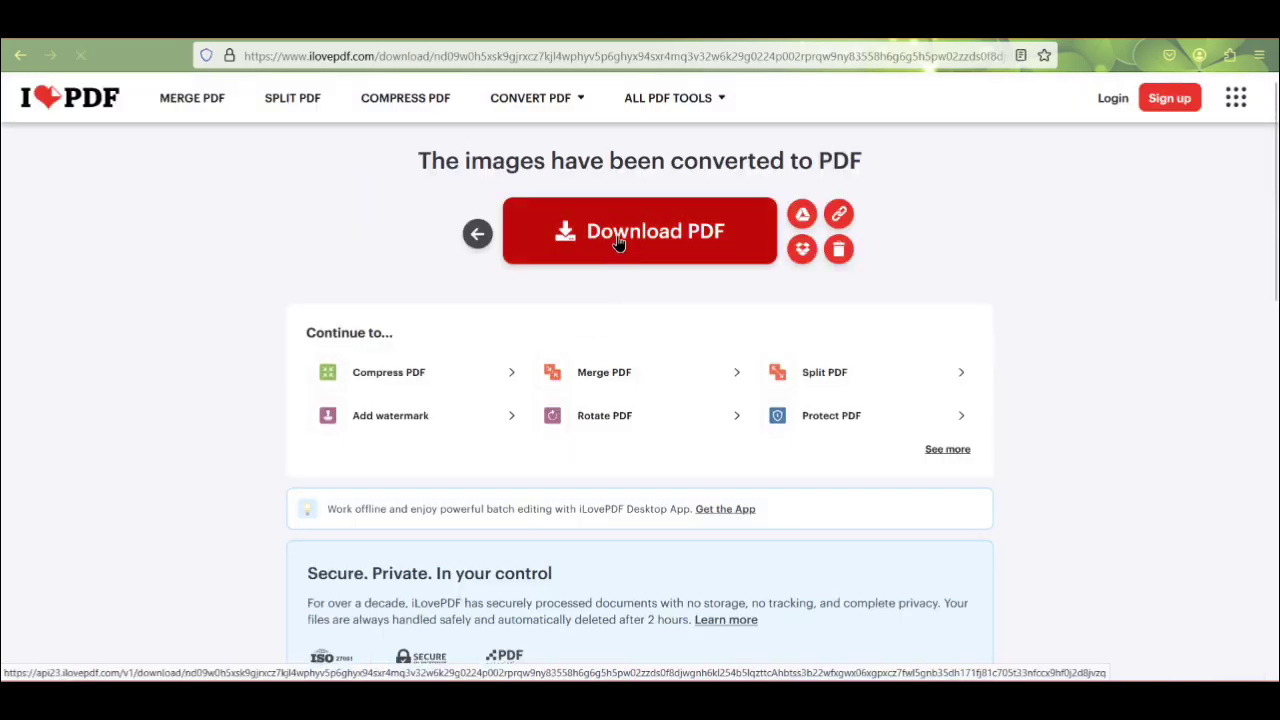
left_click(618, 240)
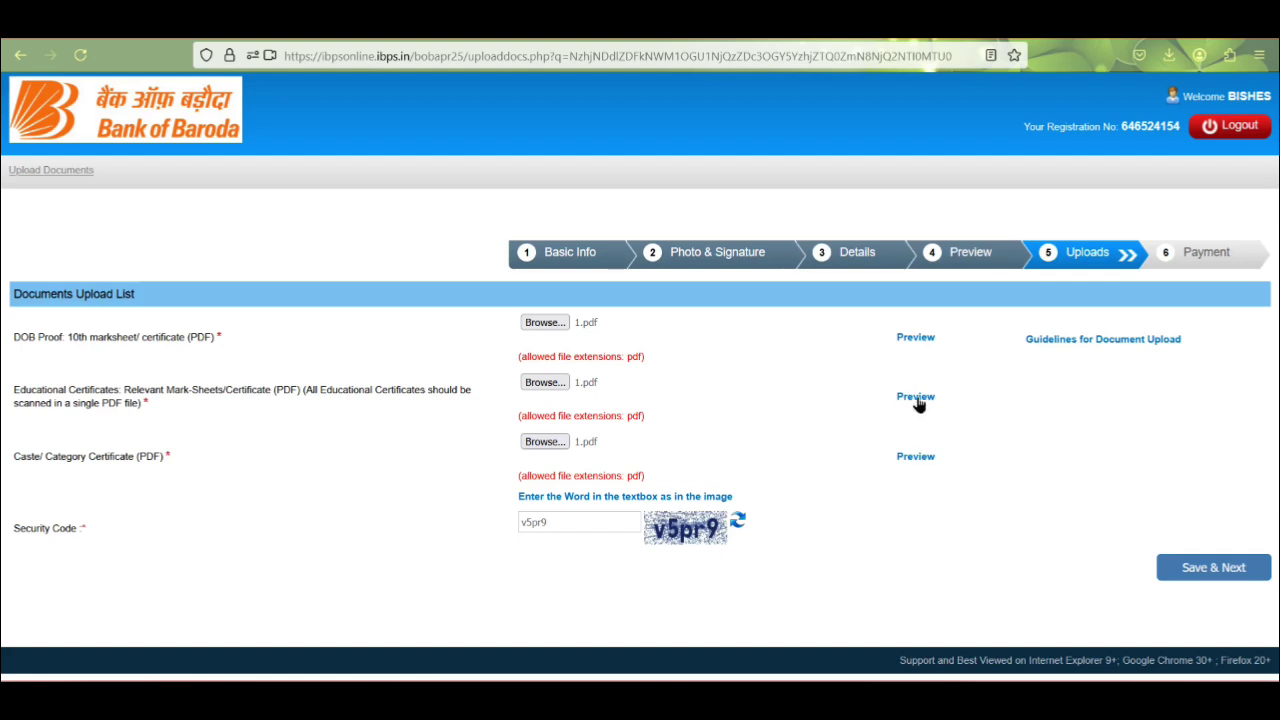
Save the uploaded certificates, confirm the final submission of the application, and submit the fee page to proceed to payment
left_click(1218, 570)
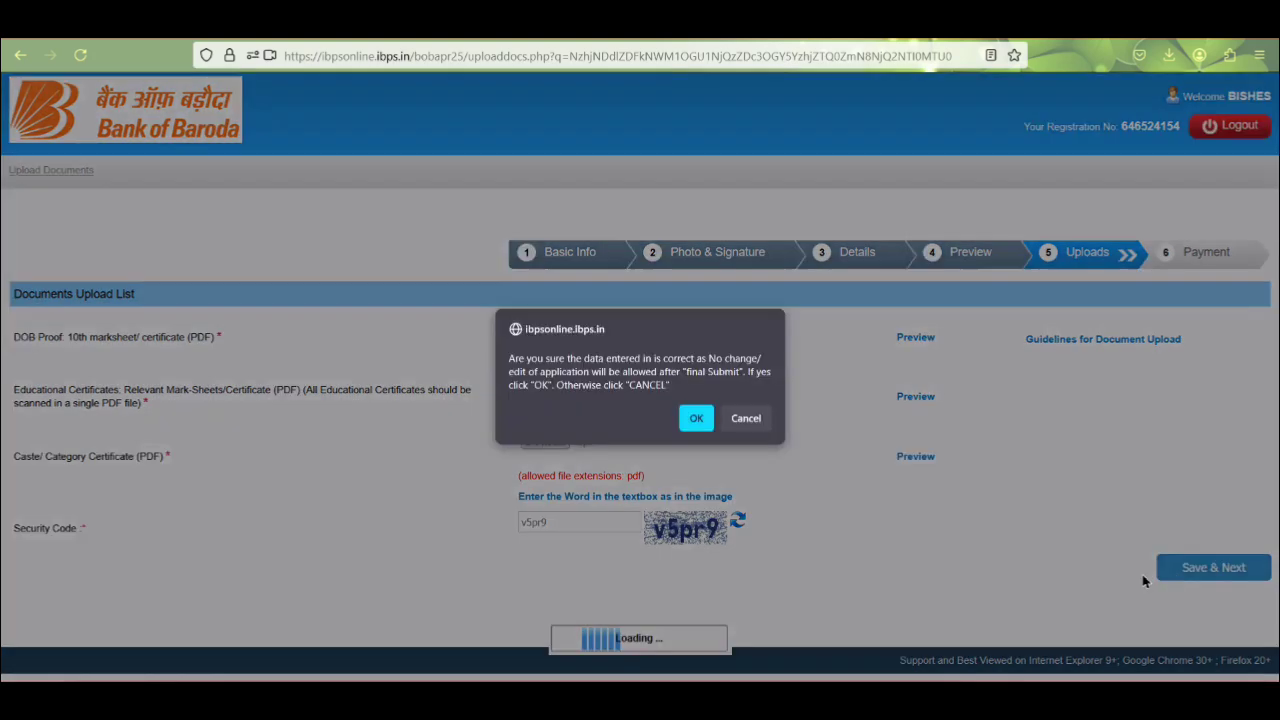
left_click(703, 428)
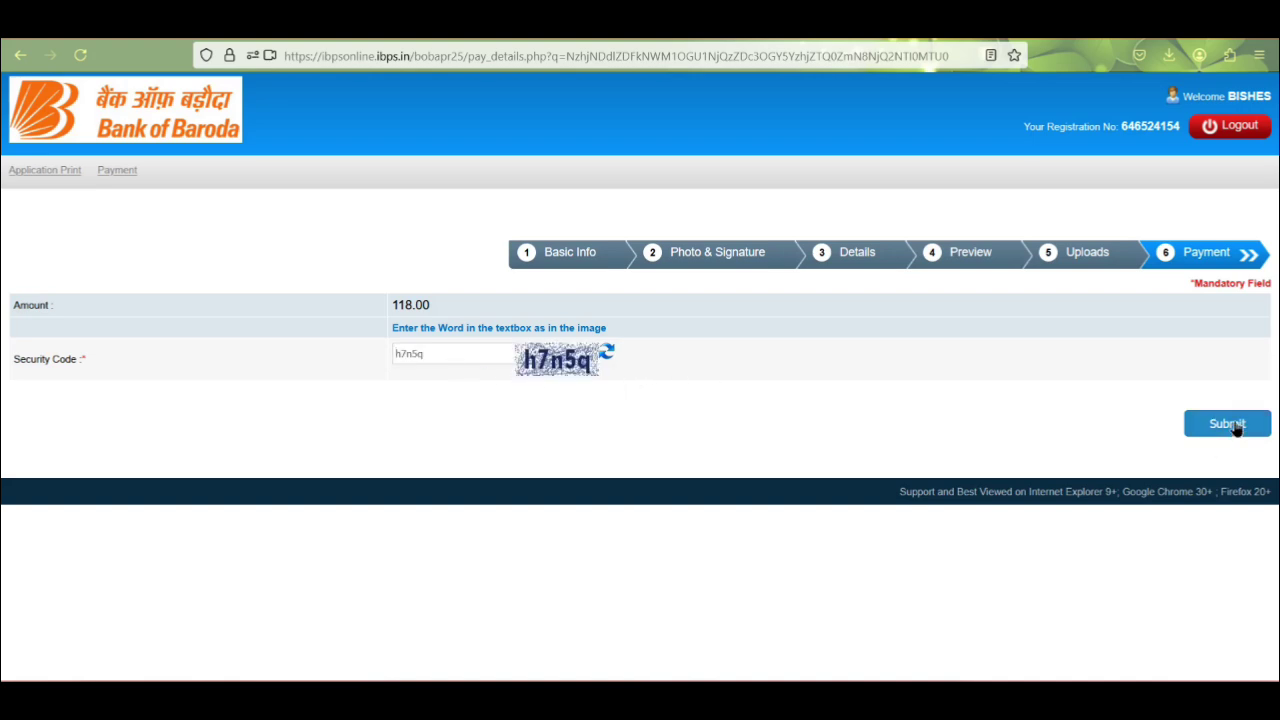
left_click(1232, 425)
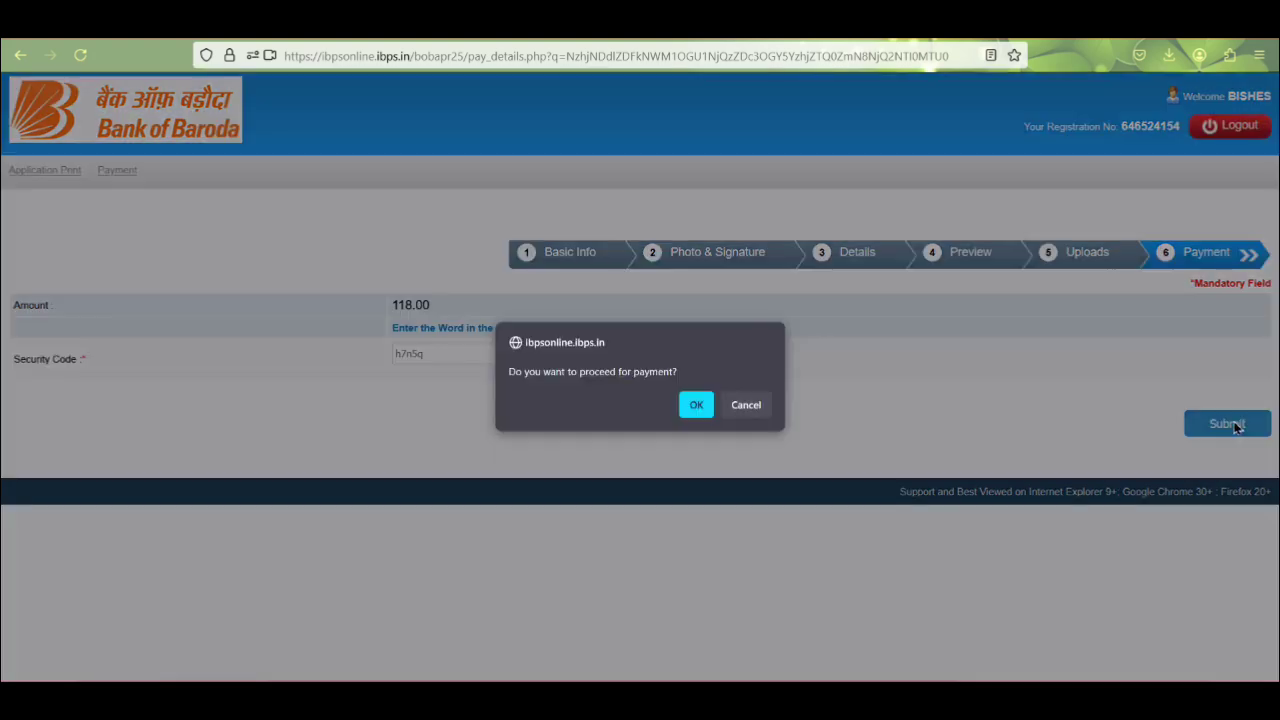
left_click(697, 405)
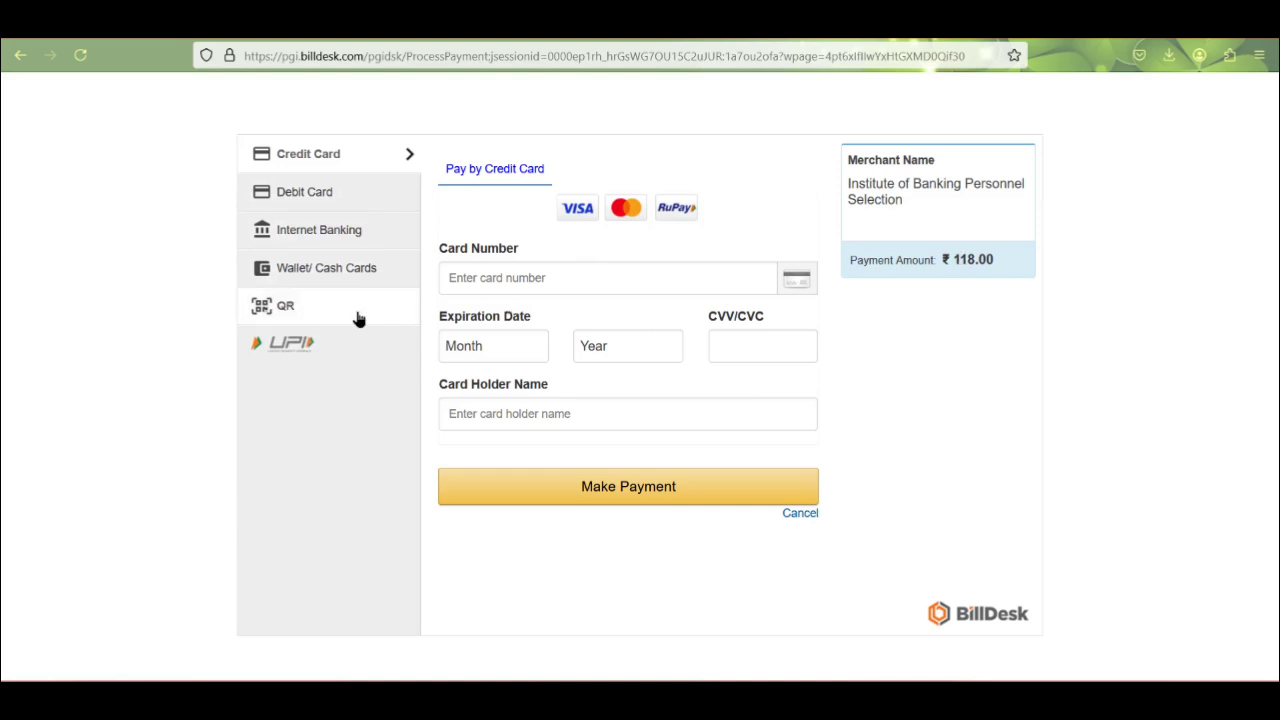
Choose QR as the payment method for the application fee, accept the convenience fee breakdown and proceed with the payment
left_click(285, 311)
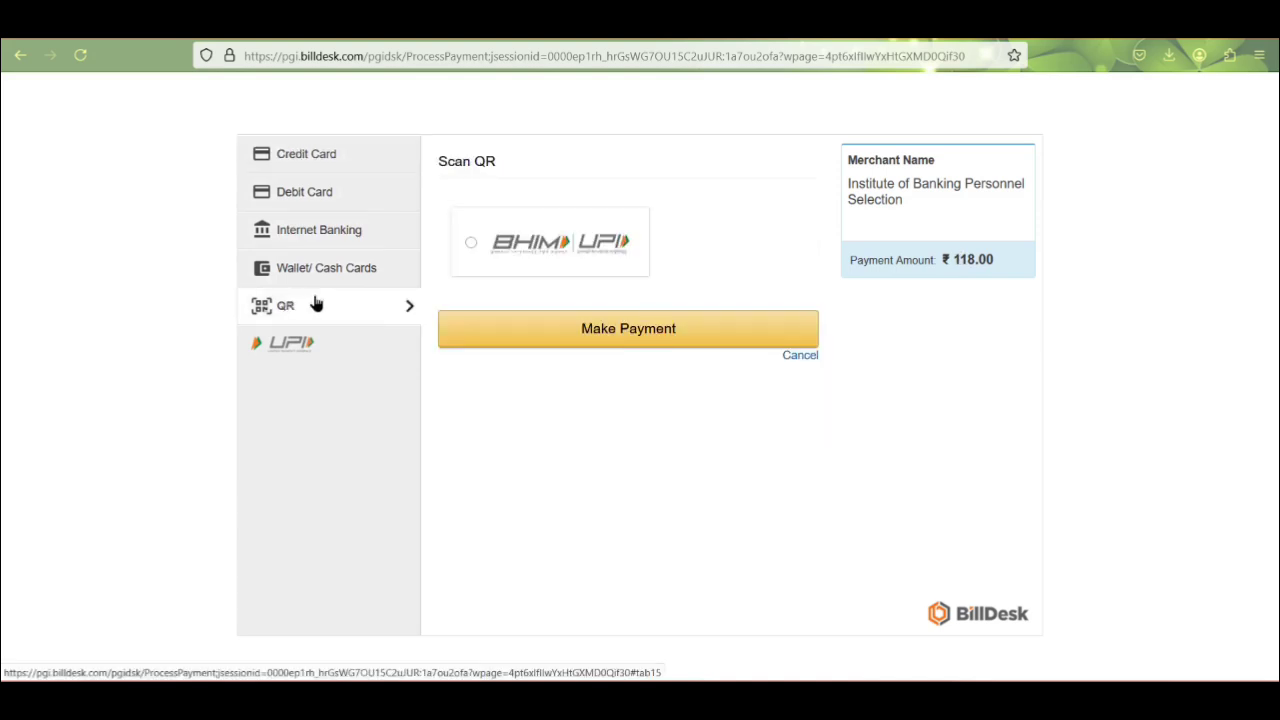
left_click(618, 333)
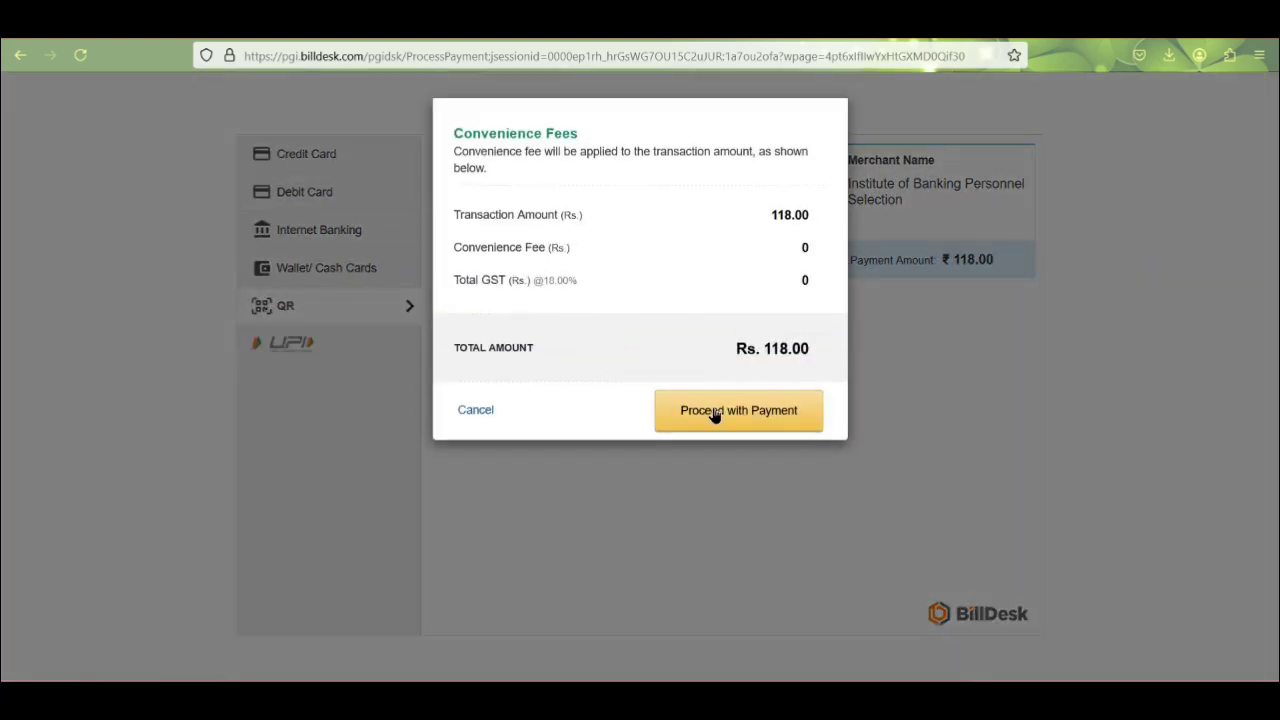
left_click(715, 419)
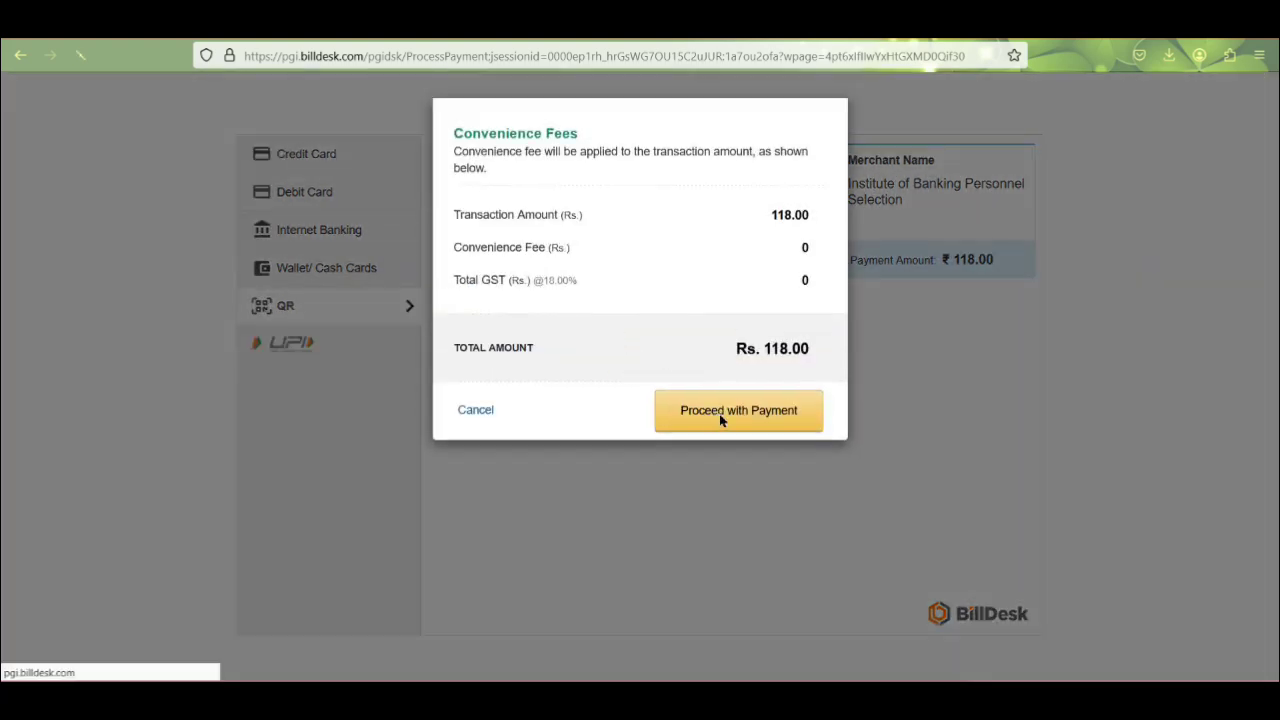